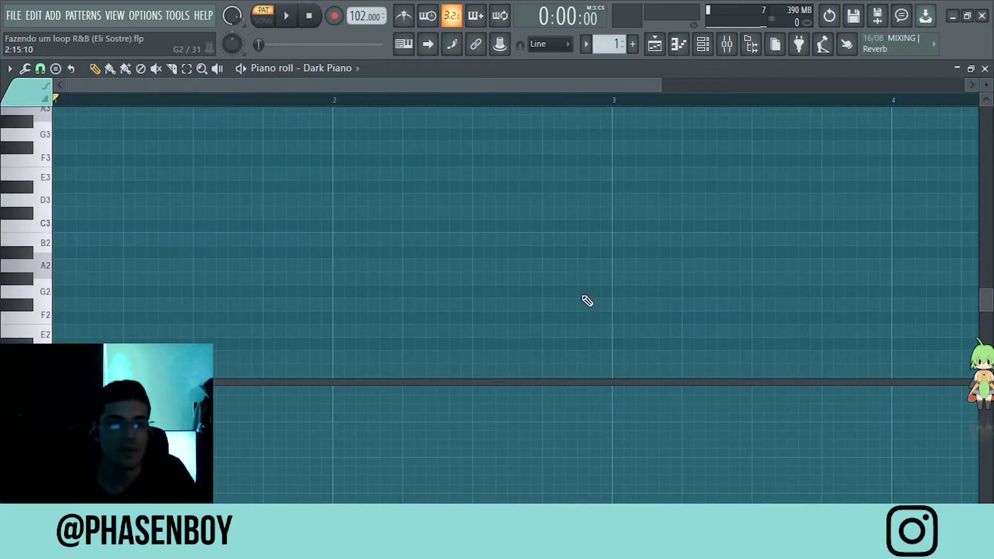
Step: Set the piano roll's scale highlighting to Minor Natural (Aeolian) with F as the root note
left_click(10, 69)
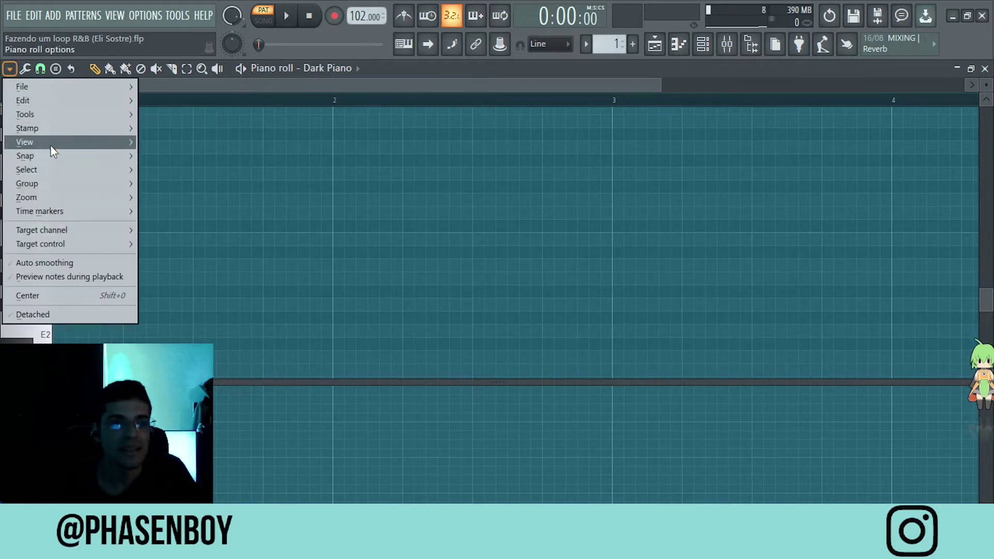
mouse_move(49, 144)
mouse_move(199, 341)
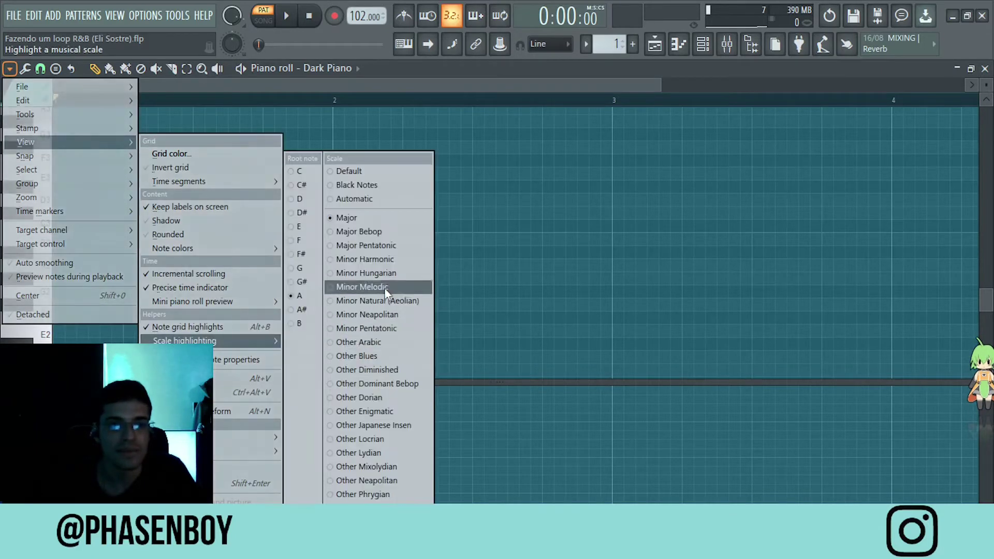
left_click(384, 302)
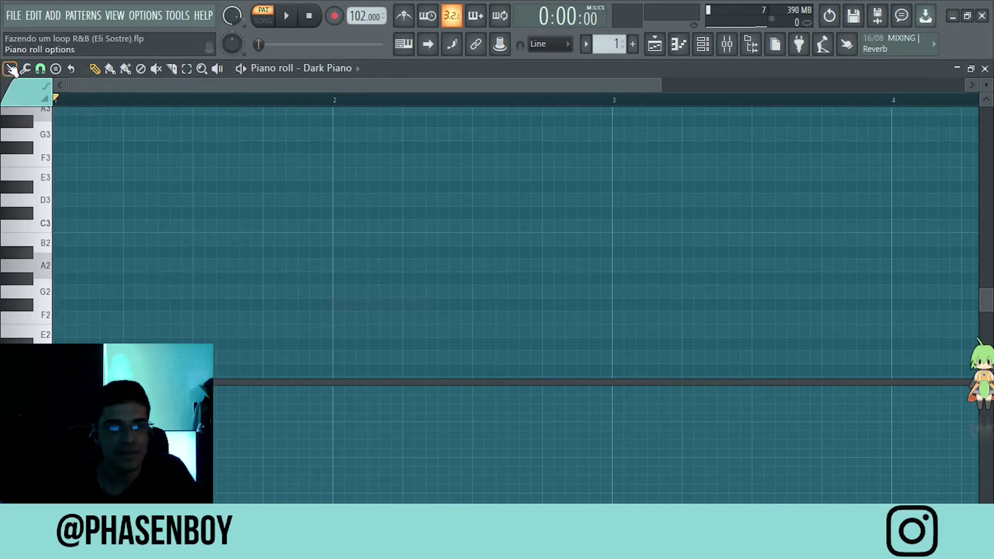
left_click(9, 69)
mouse_move(36, 140)
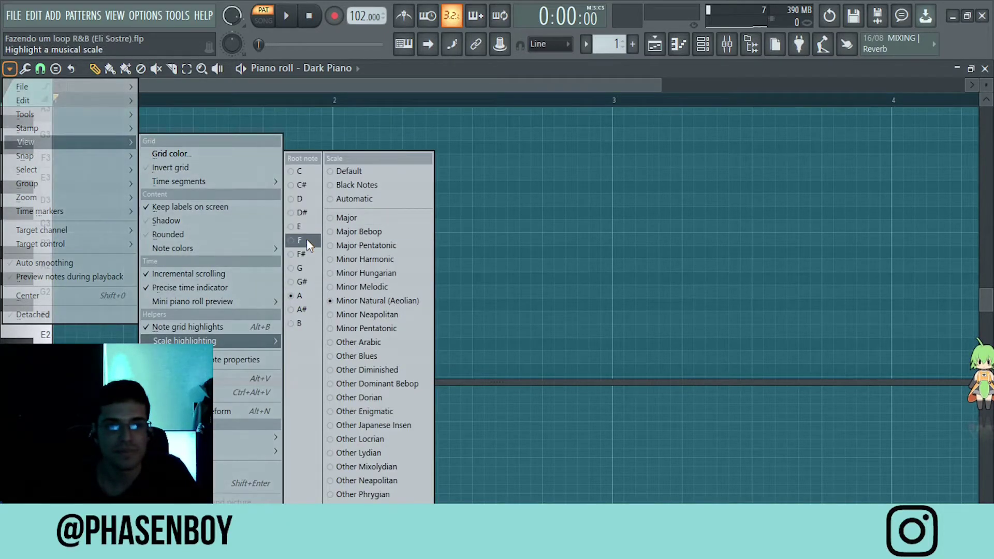
left_click(307, 241)
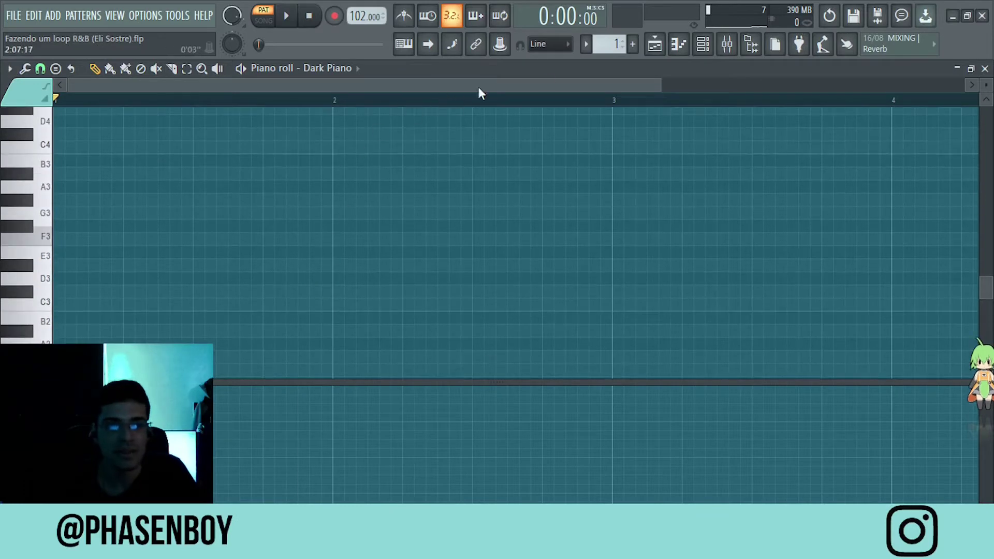
Step: Show the channel rack and delete the Ripchord channel
left_click(703, 46)
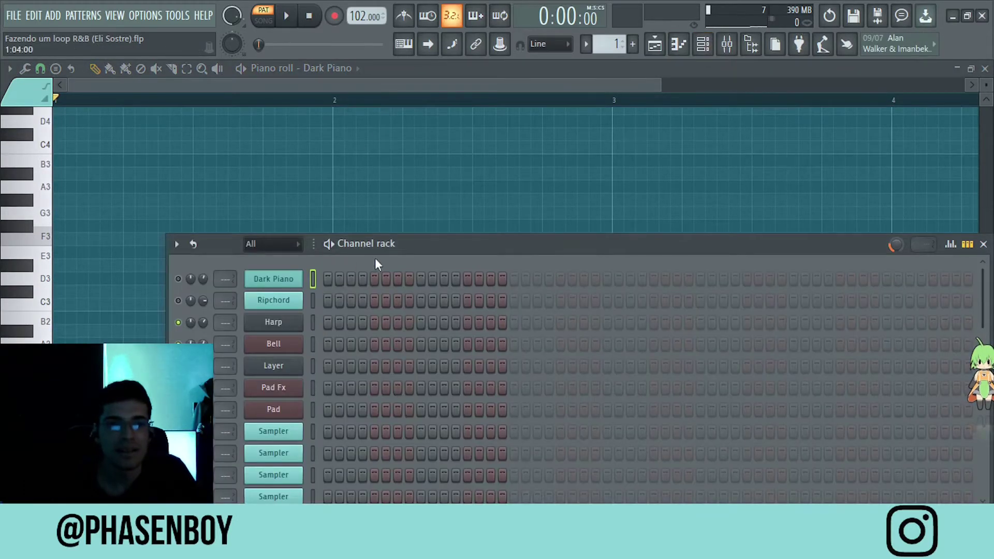
left_click_drag(383, 244, 327, 110)
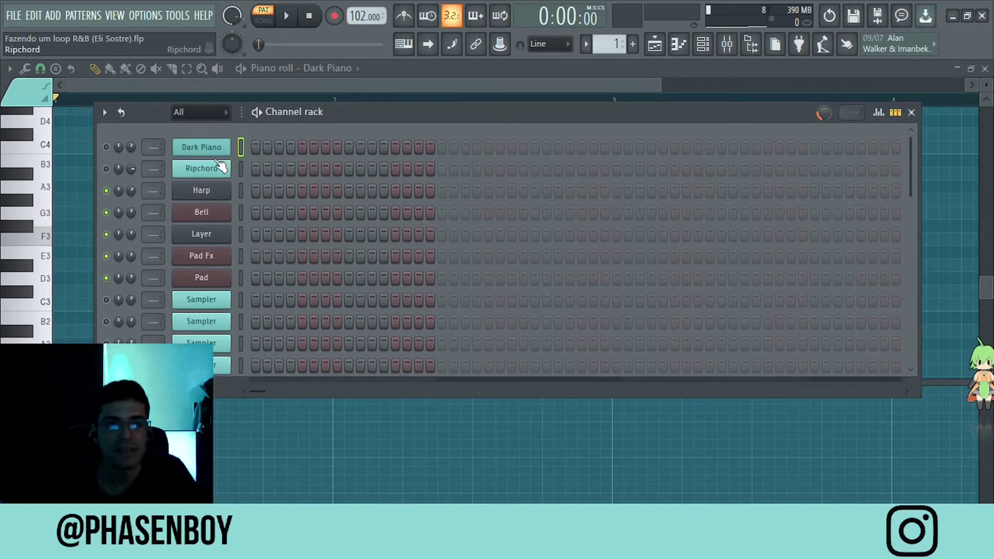
right_click(205, 170)
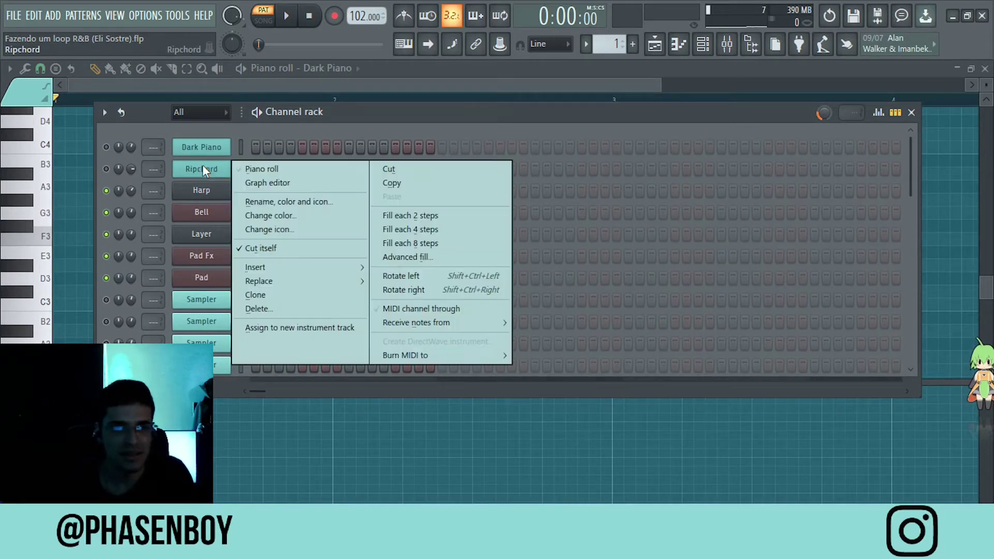
left_click(259, 309)
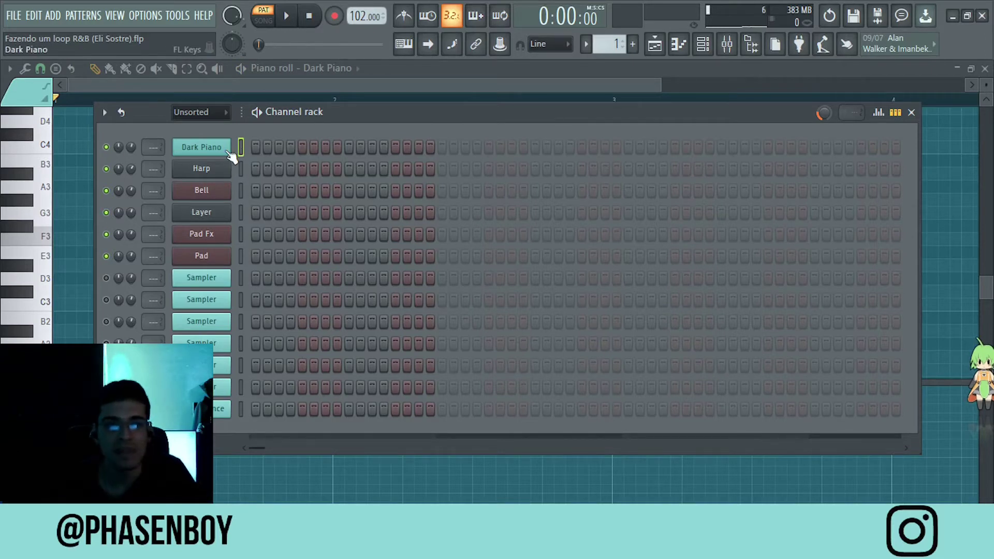
Step: Review the instrument plugins of the Dark Piano, Harp, Bell, Layer, Pad Fx and Pad channels one after another
left_click(228, 149)
left_click(653, 163)
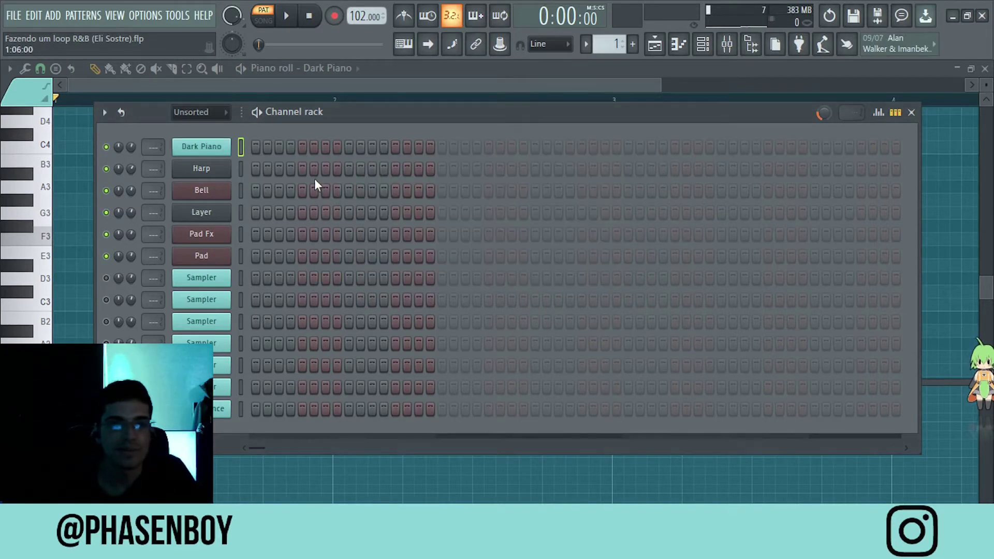
left_click(201, 169)
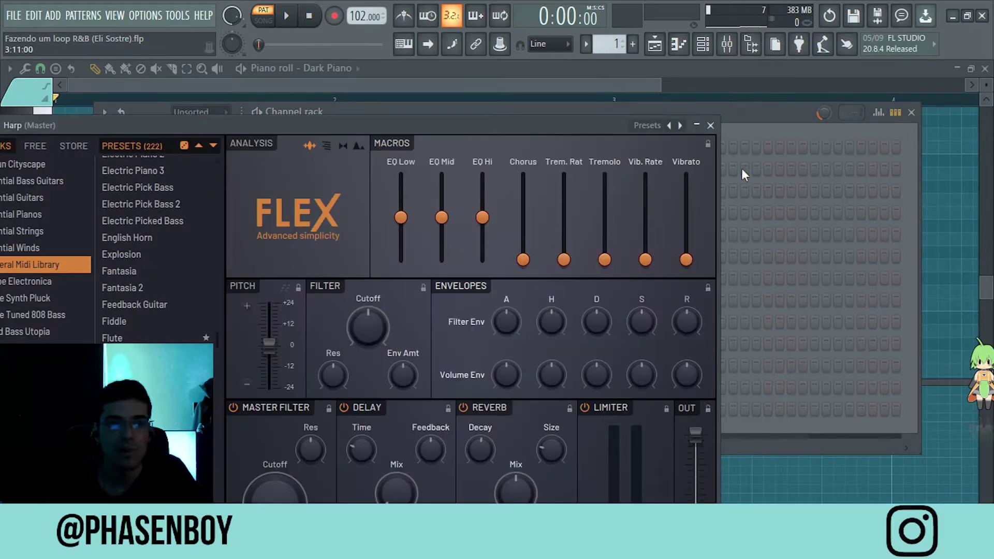
left_click(710, 126)
left_click(228, 196)
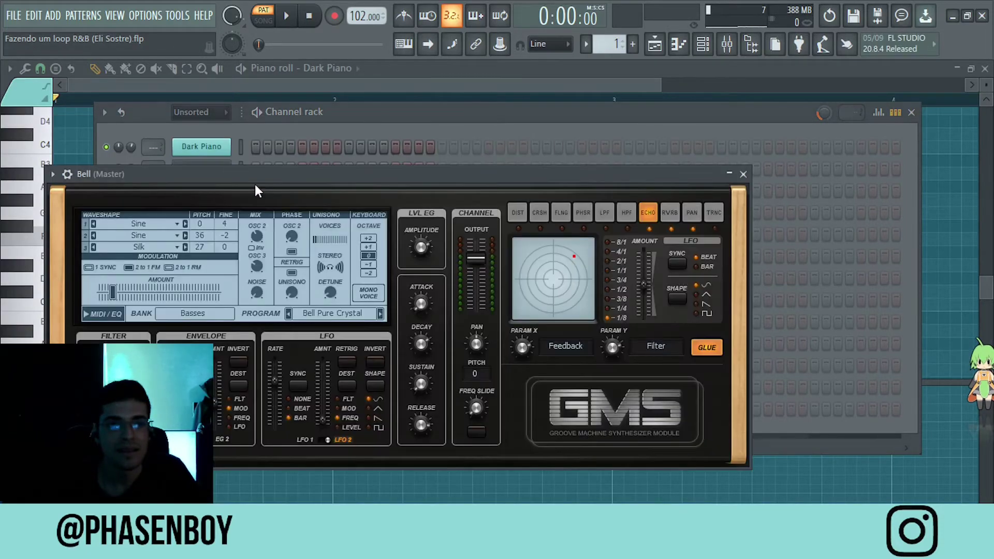
left_click_drag(344, 178, 443, 162)
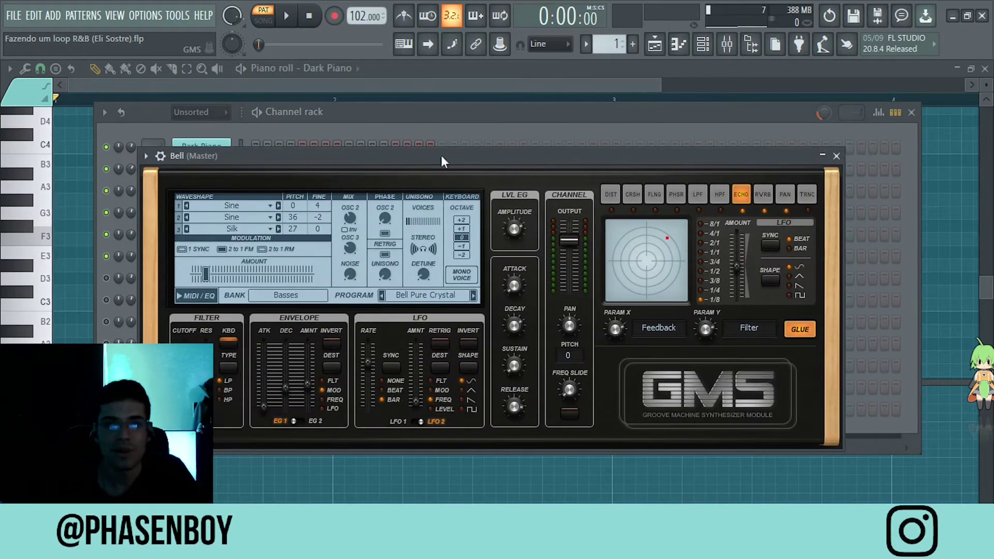
left_click(836, 156)
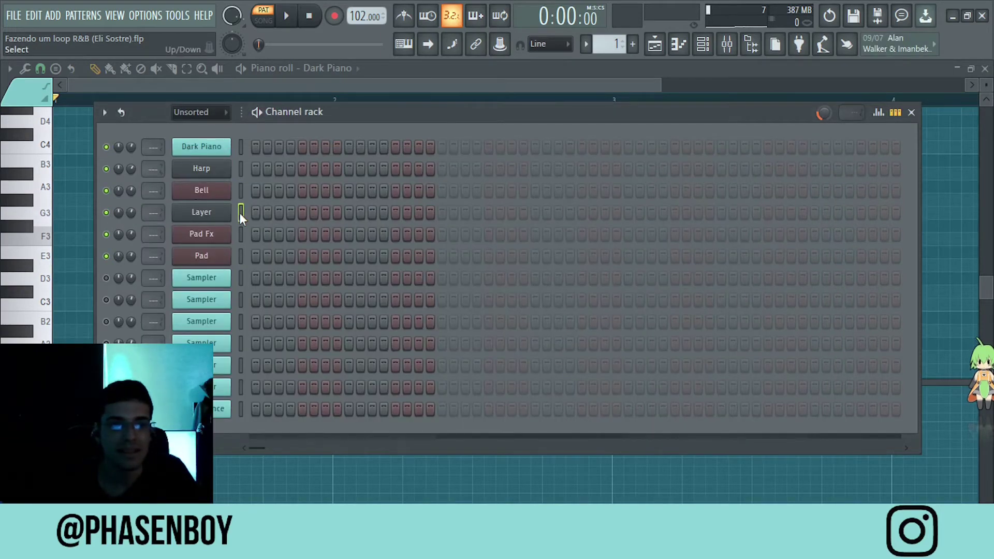
left_click(212, 207)
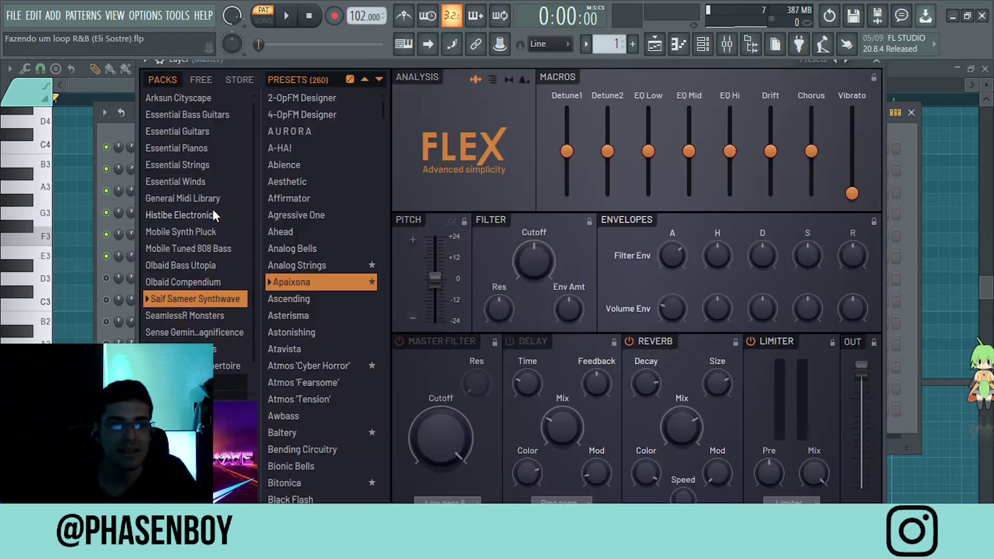
left_click(876, 62)
left_click(204, 237)
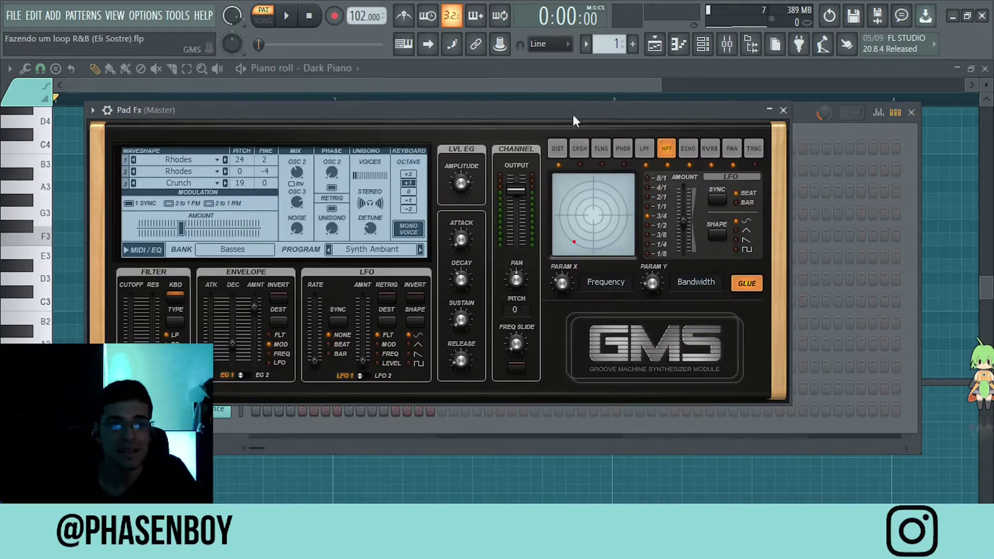
left_click(783, 111)
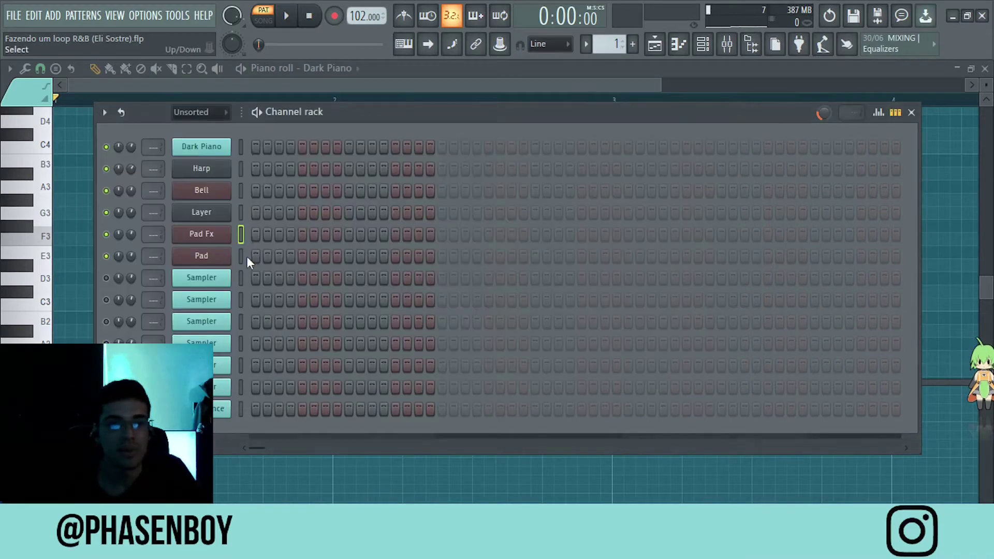
left_click(226, 257)
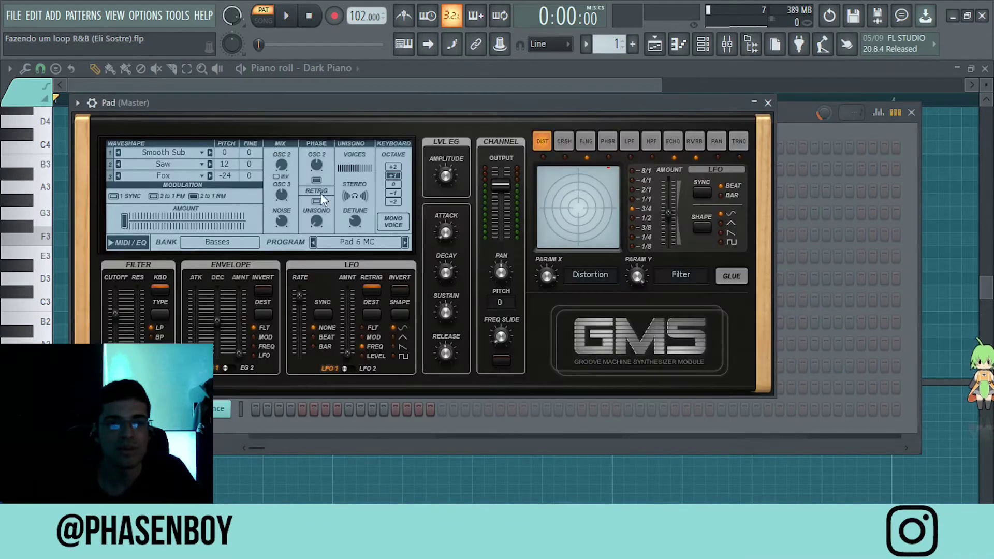
left_click(767, 103)
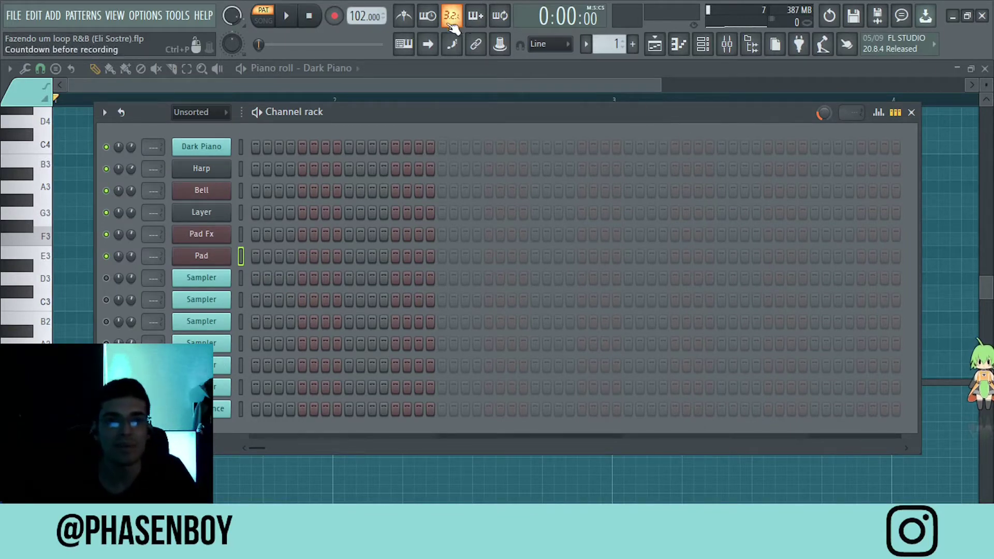
Step: In the Harp piano roll, place a chord of C5, F5 and A#5 at the start of bar 1 and play it
left_click(359, 79)
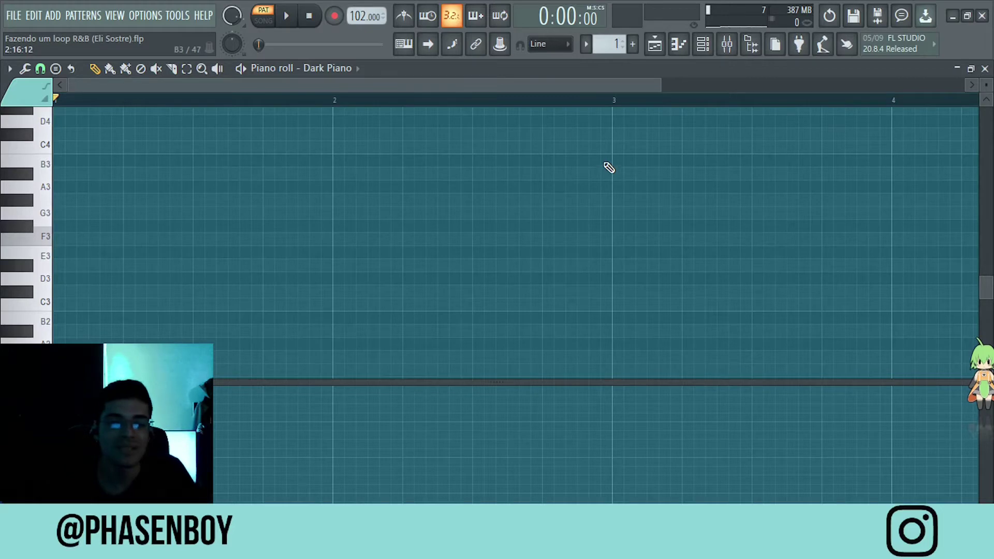
left_click(31, 226)
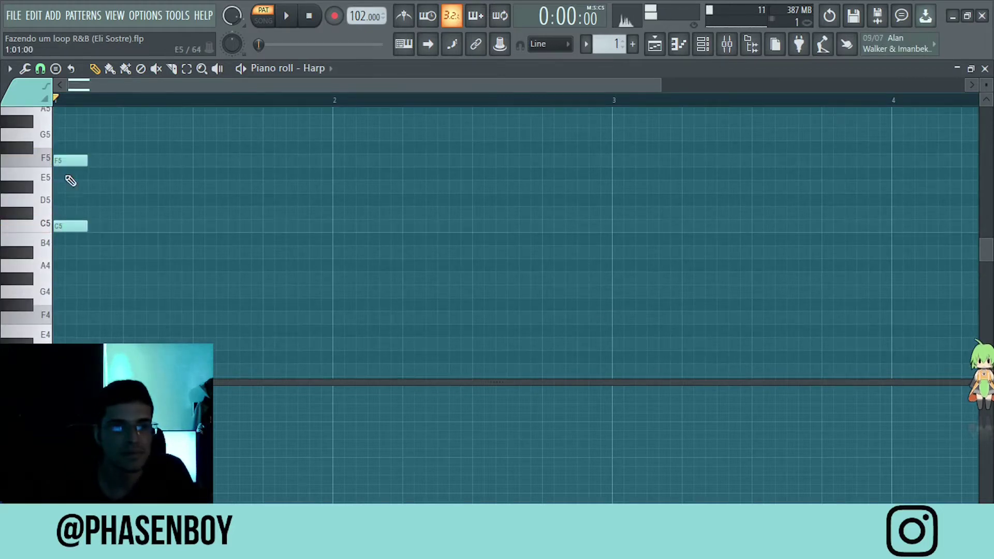
scroll(70, 180, "up", 2)
scroll(94, 166, "up", 3, "ctrl")
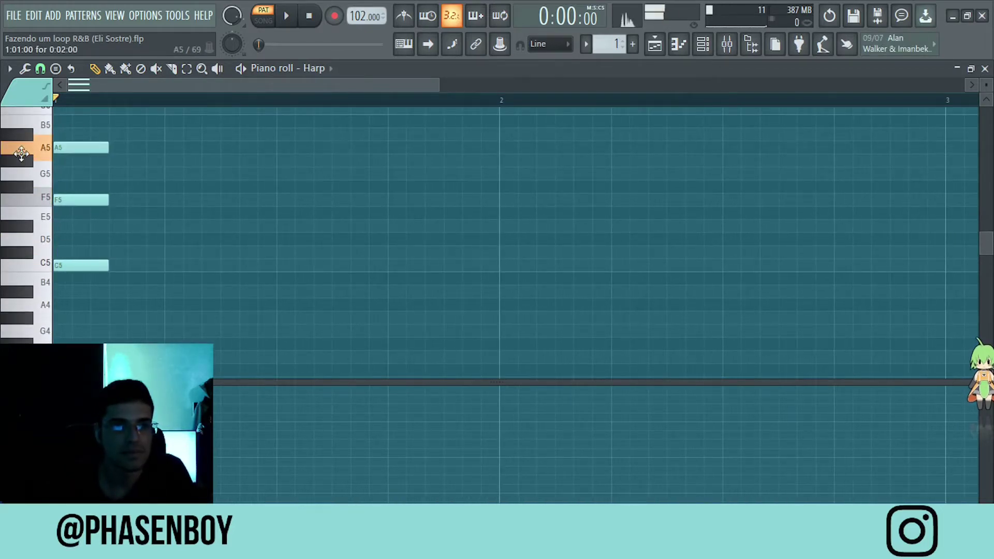
left_click_drag(21, 152, 49, 124)
key("space")
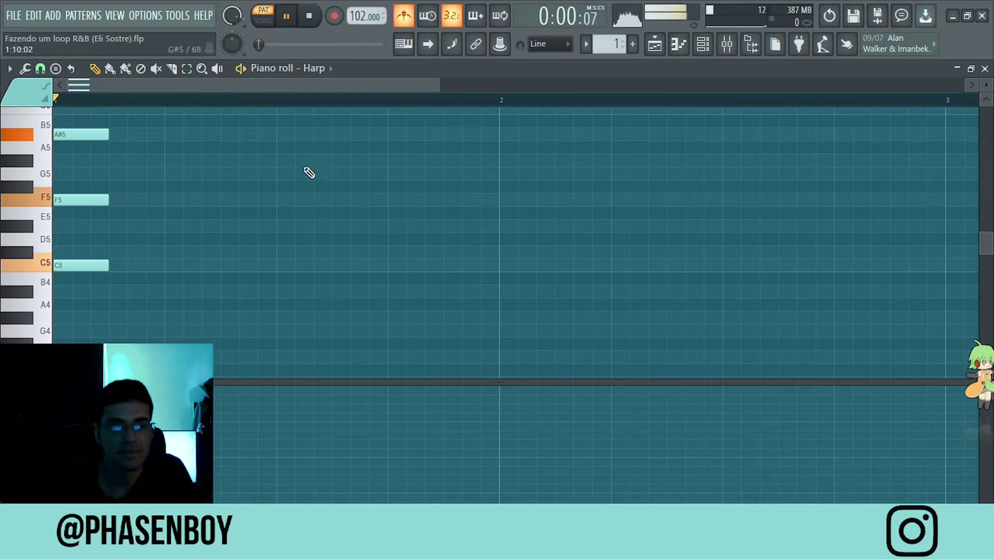
Step: Turn off the metronome and replay the opening chord
scroll(277, 258, "up", 4)
key("space")
left_click(409, 16)
key("space")
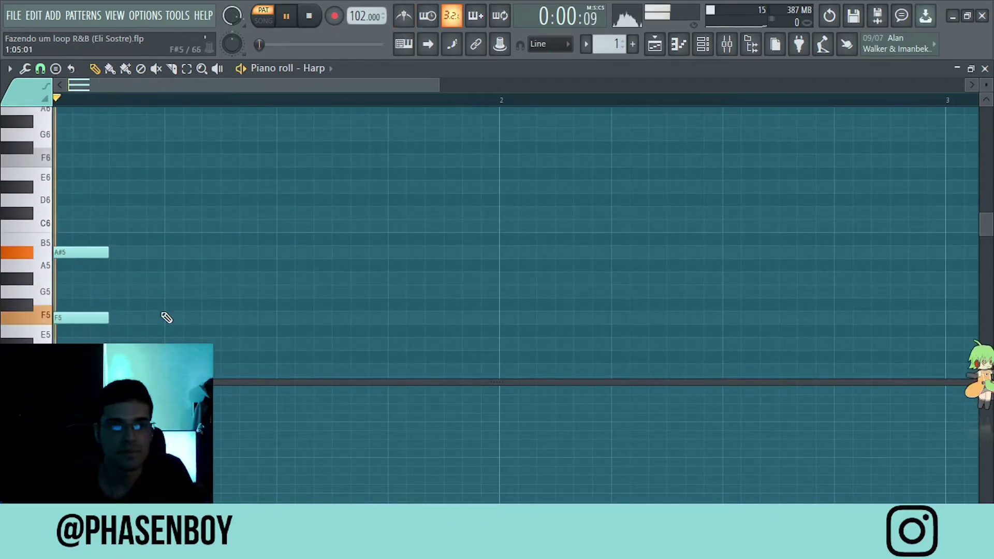
Step: Move the top note of the opening chord to G#5 and listen to the result
scroll(166, 290, "down", 3)
key("space")
key("space")
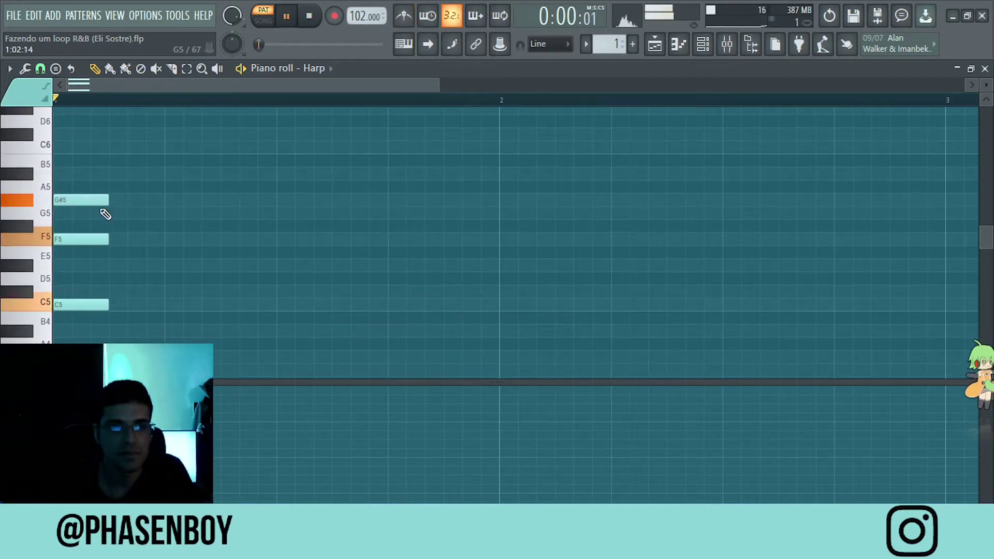
key("space")
Step: Lengthen all three notes of the bar 1 chord to two beats and play them back
left_click_drag(200, 171, 57, 339)
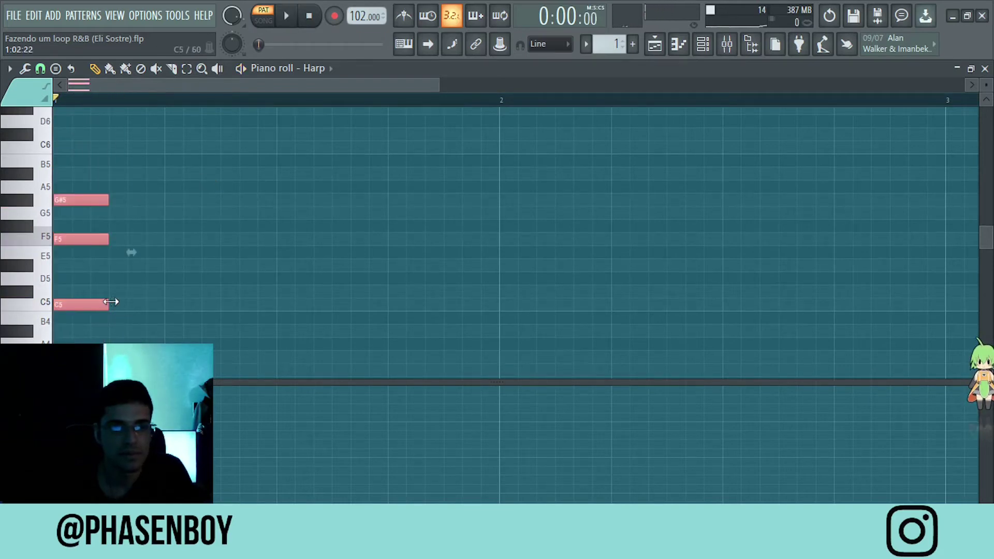
left_click_drag(111, 302, 286, 322)
key("space")
key("ctrl+d")
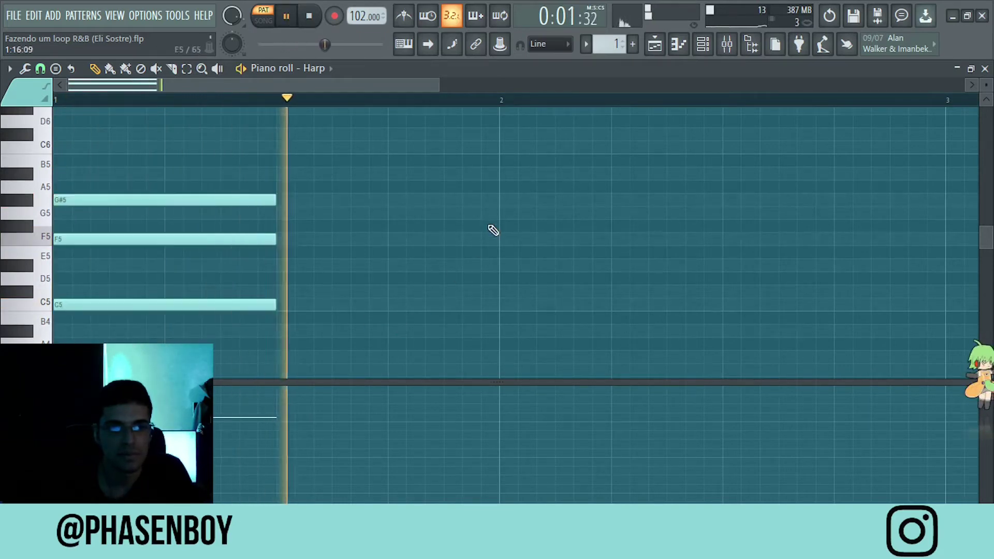
key("space")
Step: Add a two-beat chord of A#4, D#5 and G5 at the start of bar 2 and listen to both chords
left_click(502, 214)
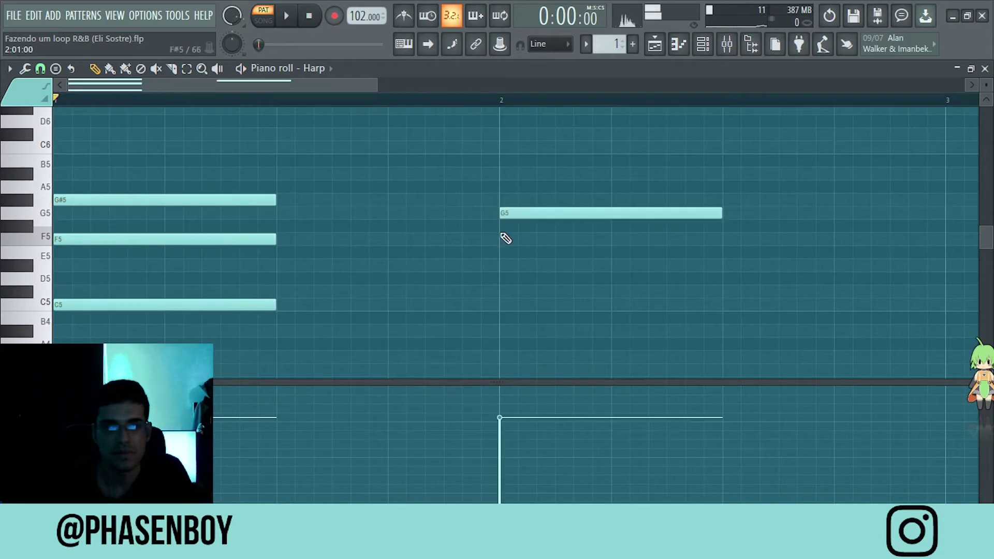
left_click(501, 265)
left_click(500, 331)
key("space")
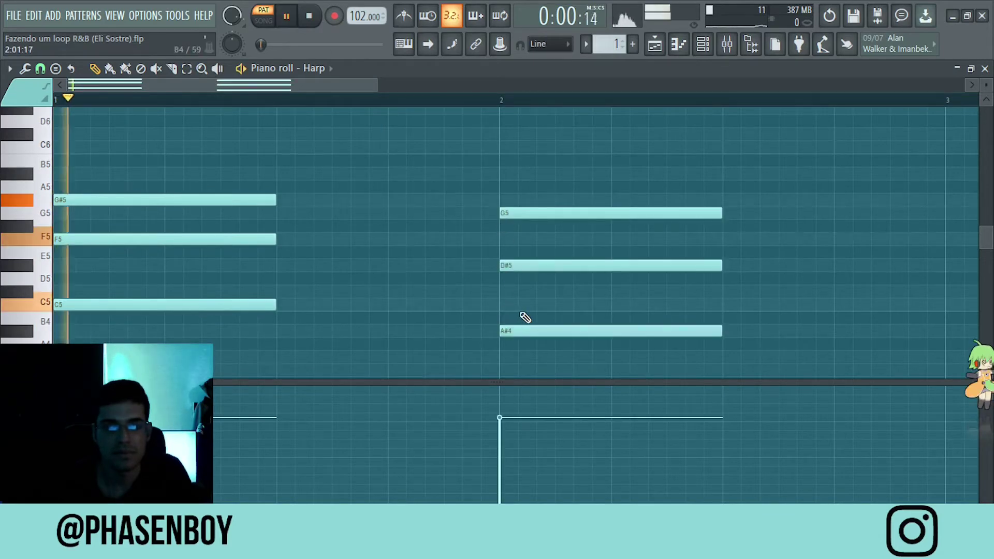
scroll(535, 303, "down", 2)
scroll(535, 301, "down", 2)
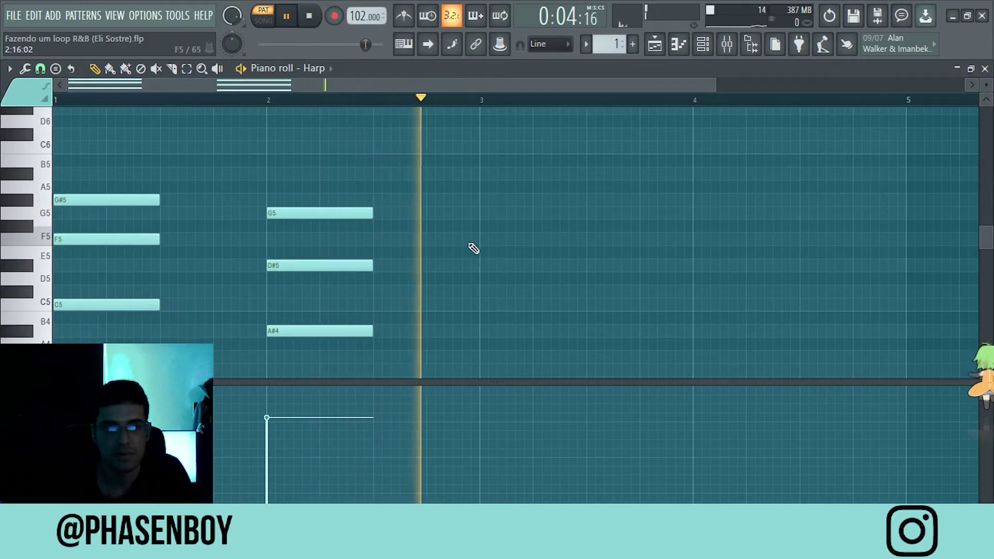
key("space")
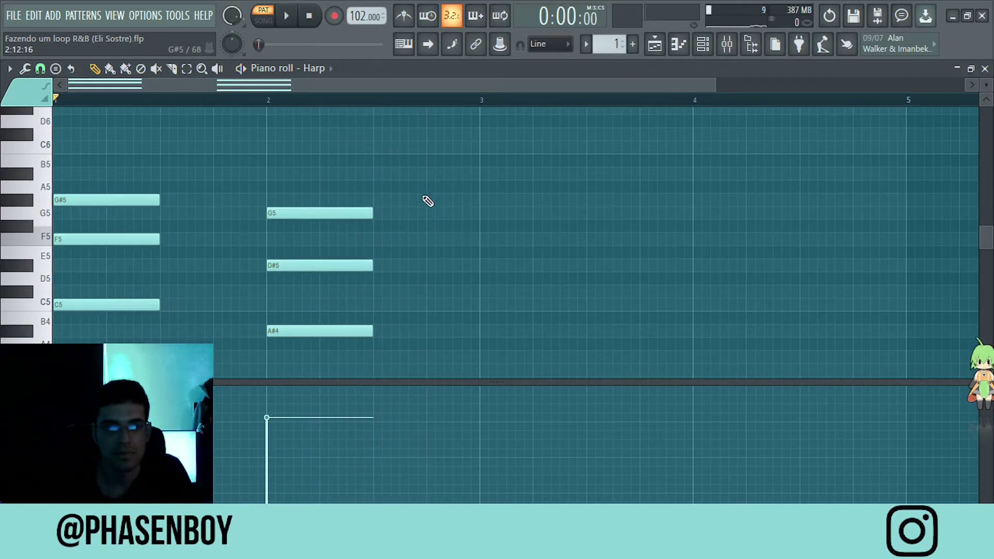
Step: Copy the bar 2 chord to the start of bar 3 and clear the selection
left_click_drag(407, 196, 267, 392)
left_click_drag(293, 328, 502, 324)
left_click(776, 313)
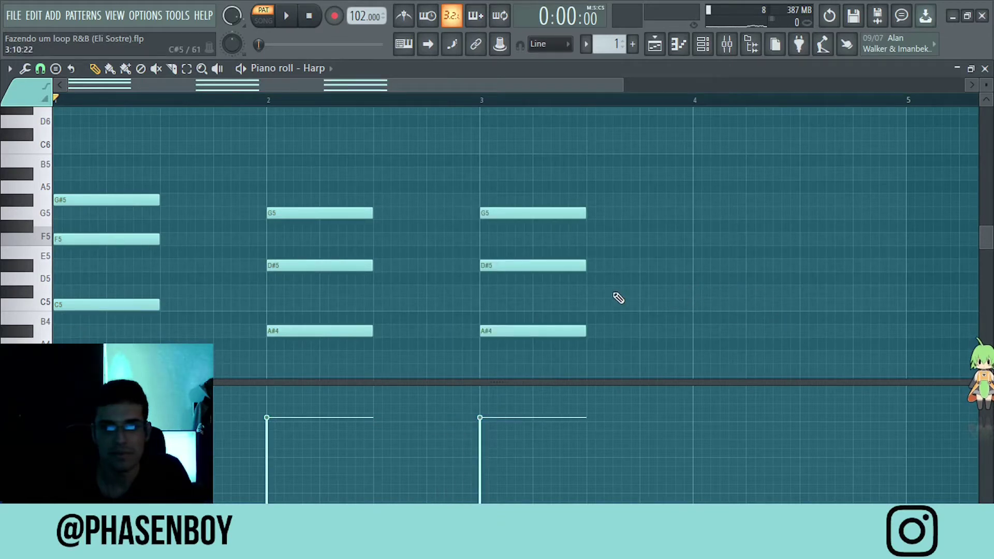
Step: Add a two-beat chord of G#4, C#5 and F5 on beat 4 of bar 3 and play the progression with the metronome on
left_click(645, 293)
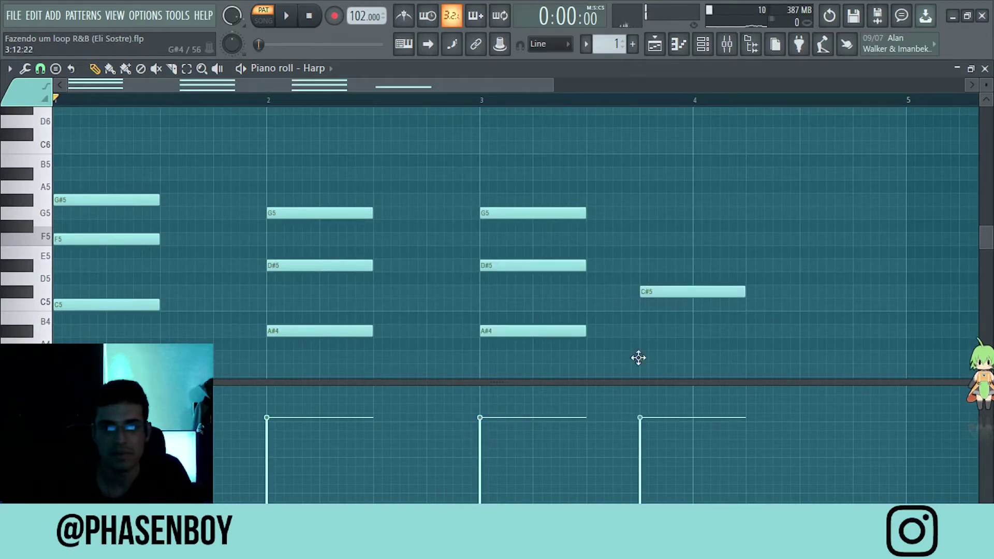
left_click(640, 357)
left_click(642, 239)
key("space")
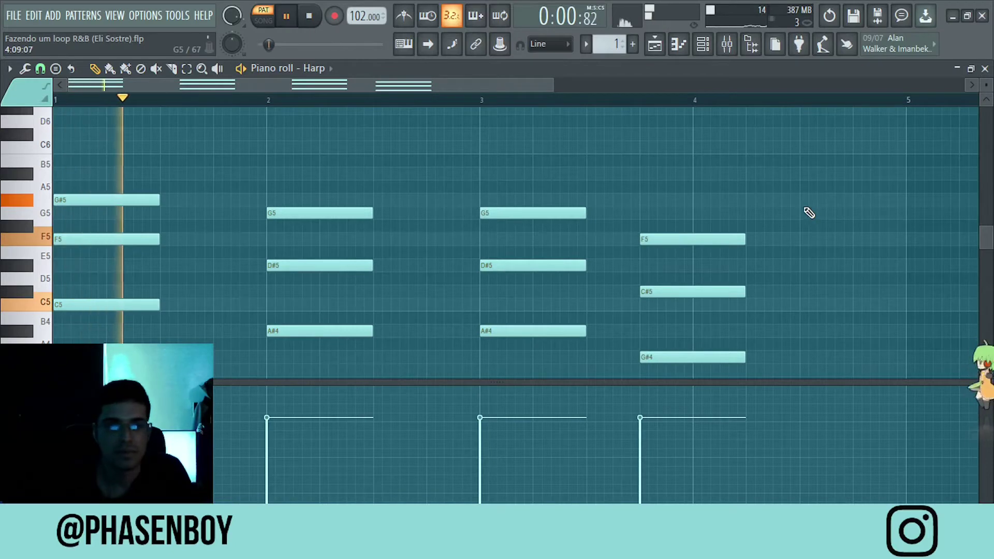
scroll(797, 212, "down", 3)
left_click(403, 16)
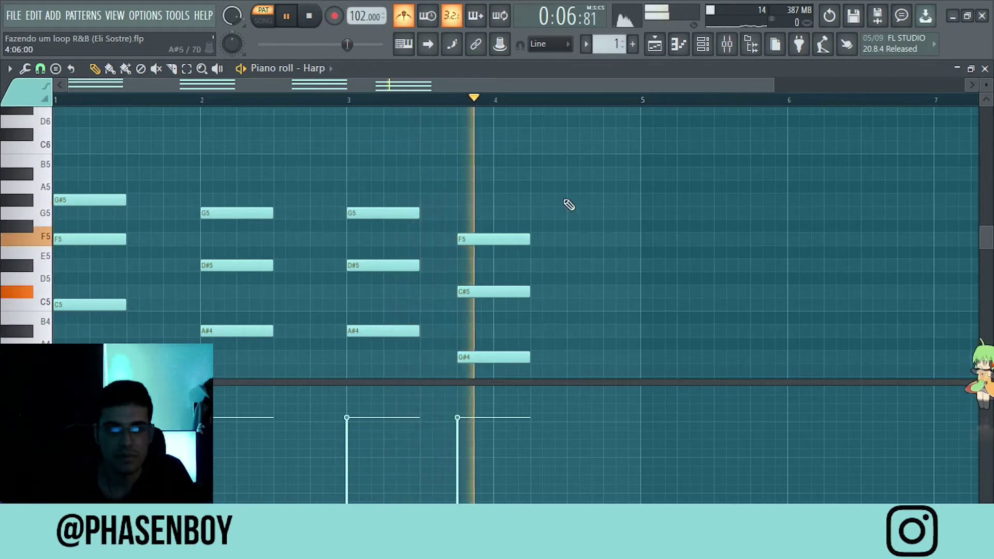
Step: Move the last Harp chord to the start of bar 4 and clear the selection
left_click_drag(572, 195, 493, 360)
scroll(493, 360, "down", 1)
left_click_drag(493, 325, 525, 324)
left_click(732, 262)
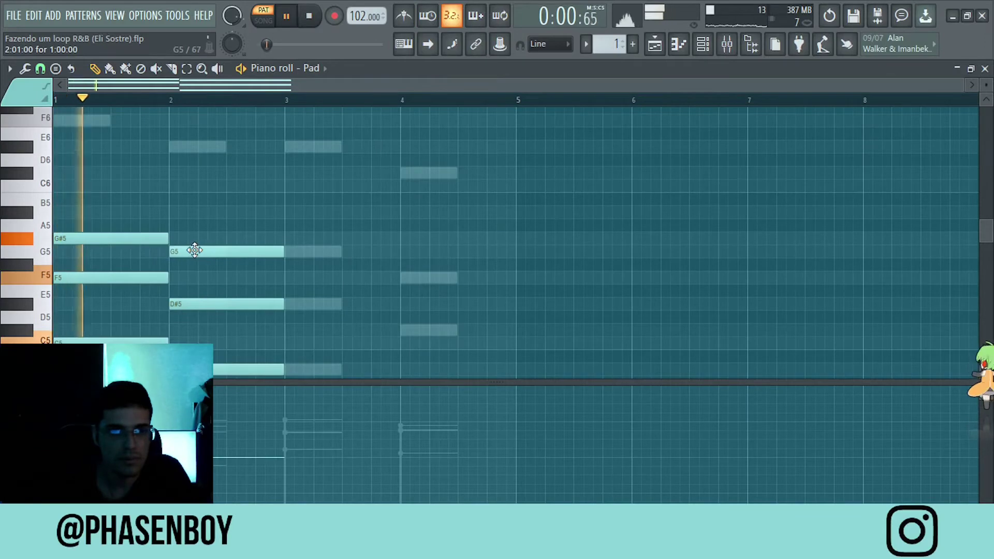
Step: Extend the Pad's bar 2 chord to the end of bar 3 and add F5, C#5 and G#4 at bar 4
left_click_drag(289, 233, 397, 380)
left_click(436, 233)
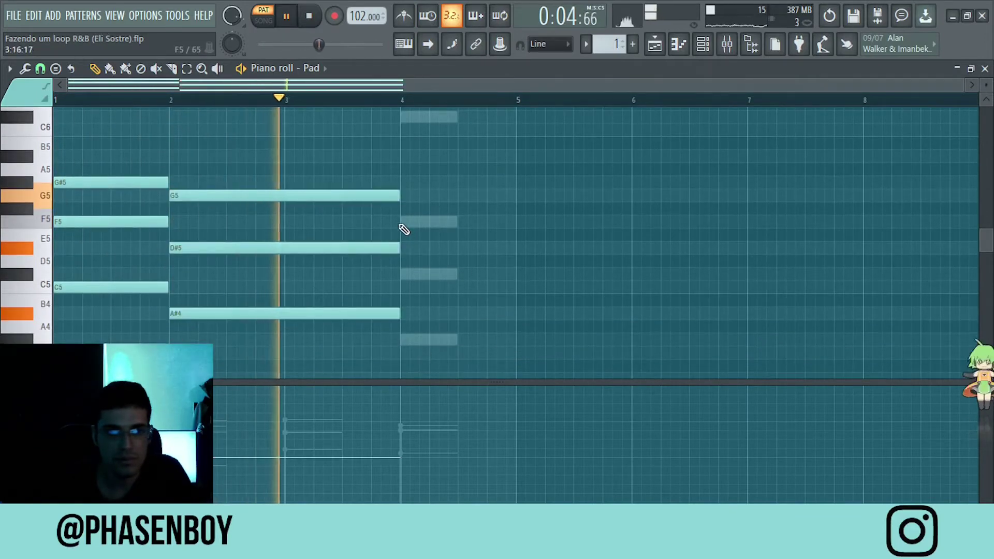
left_click(403, 222)
left_click(403, 274)
left_click(404, 339)
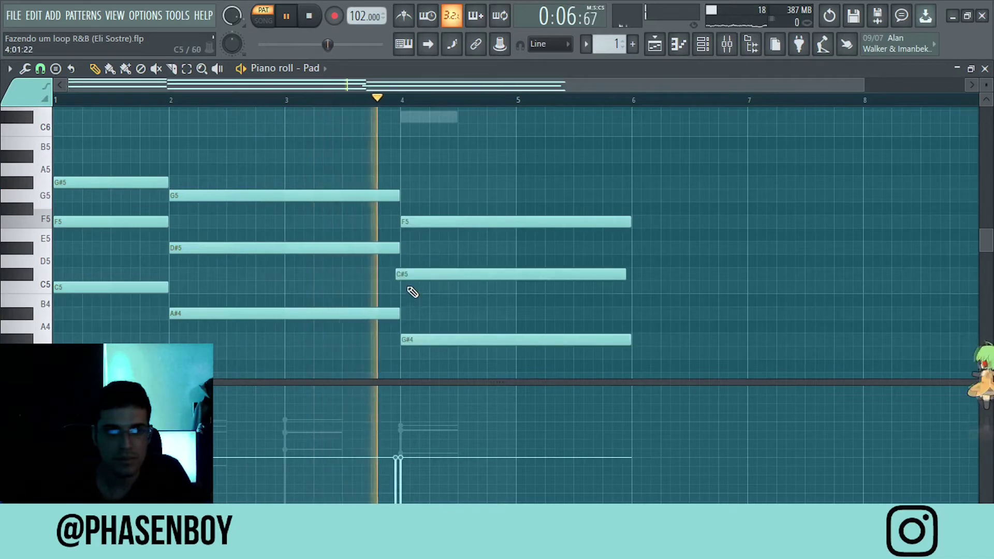
Step: Align the Pad's C#5 with the start of bar 4 and shorten that three-note chord to one bar
left_click_drag(414, 274, 410, 276)
left_click_drag(393, 189, 568, 344)
scroll(631, 291, "down", 2)
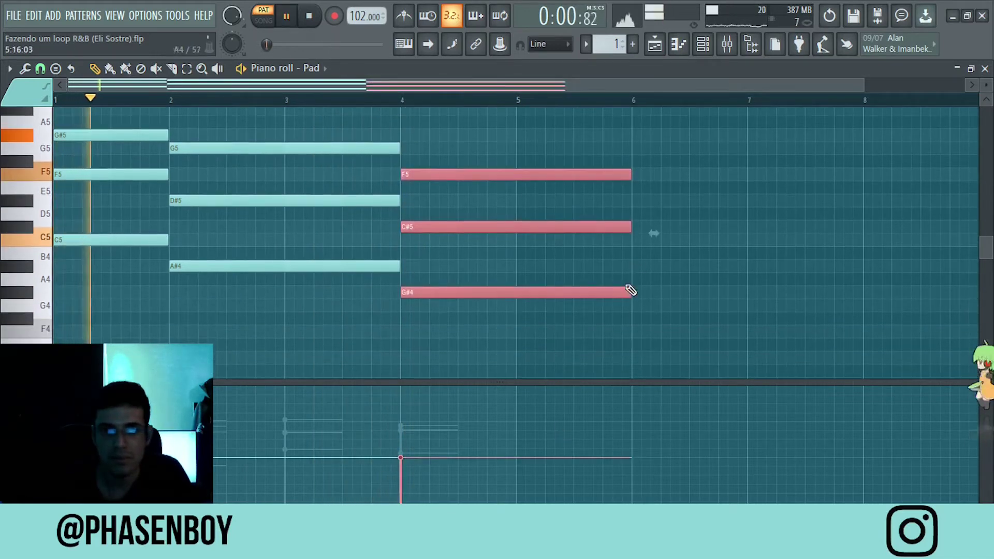
left_click_drag(631, 290, 515, 318)
left_click(486, 368)
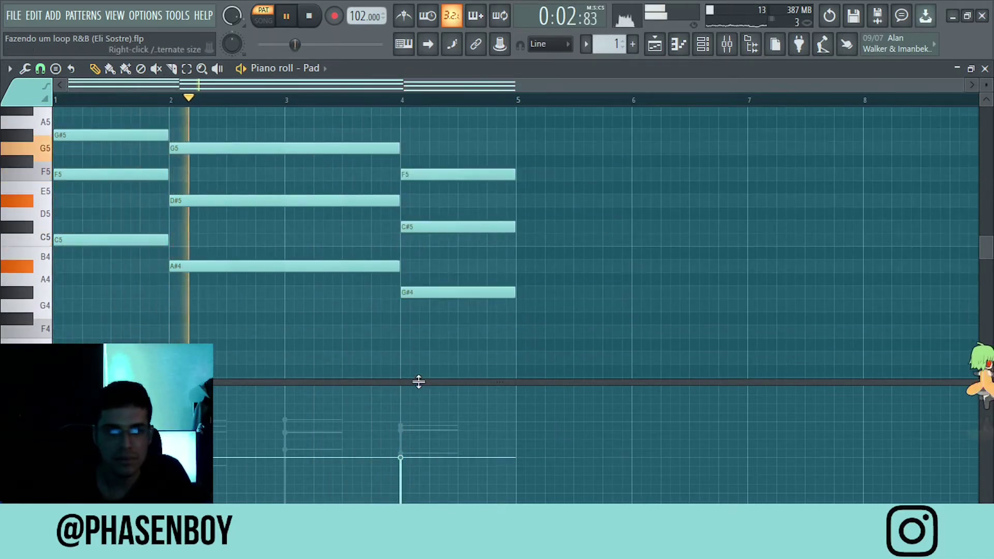
Step: Raise the velocities of the Pad chords and transpose all their notes down one octave
left_click_drag(418, 382, 418, 334)
left_click_drag(288, 382, 406, 386)
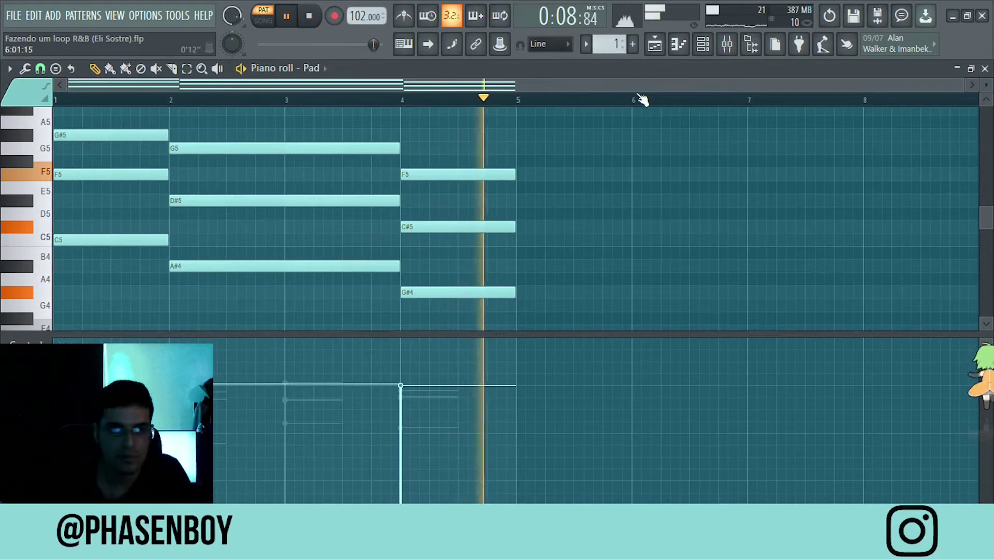
key("ctrl+Down")
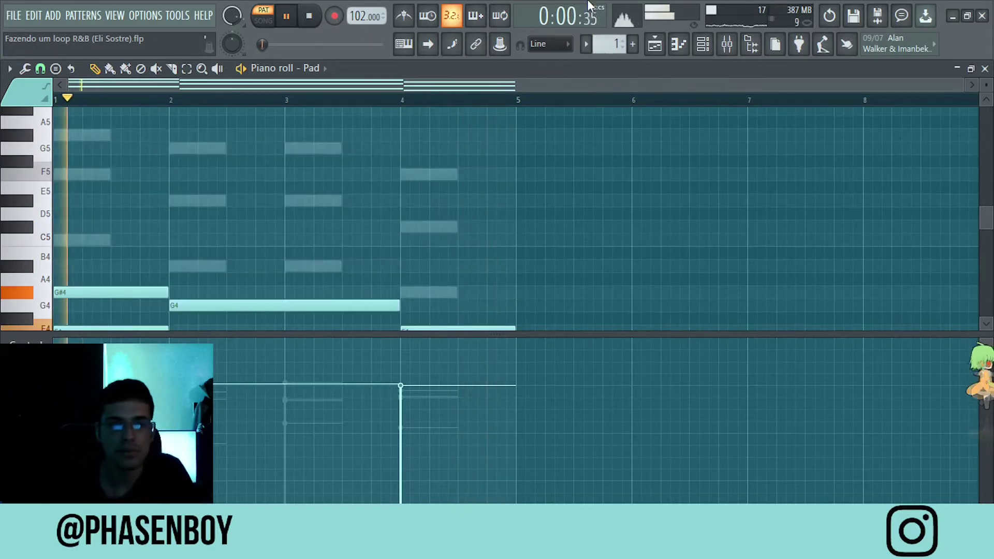
scroll(669, 231, "down", 4)
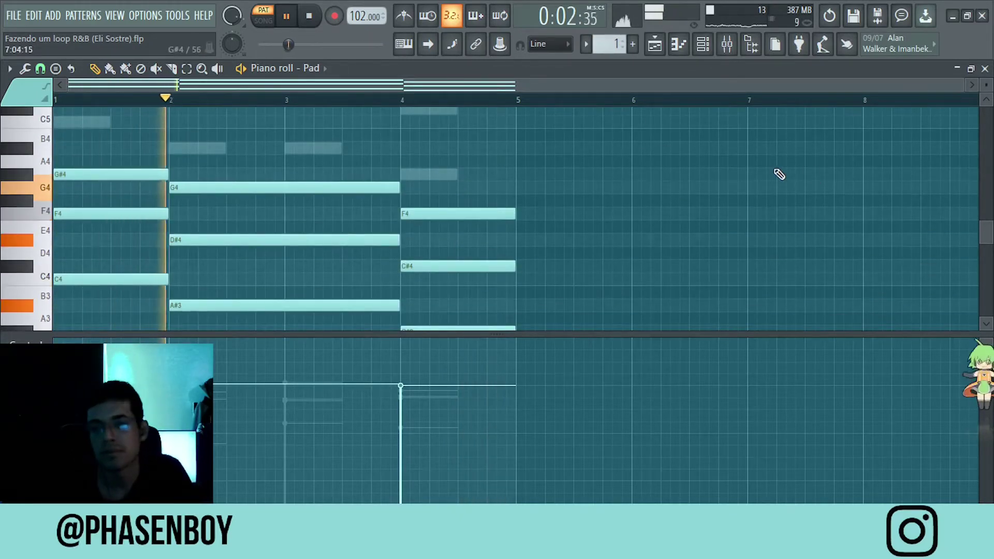
Step: Pan the Harp channel about 26% left and lower its volume
left_click(702, 44)
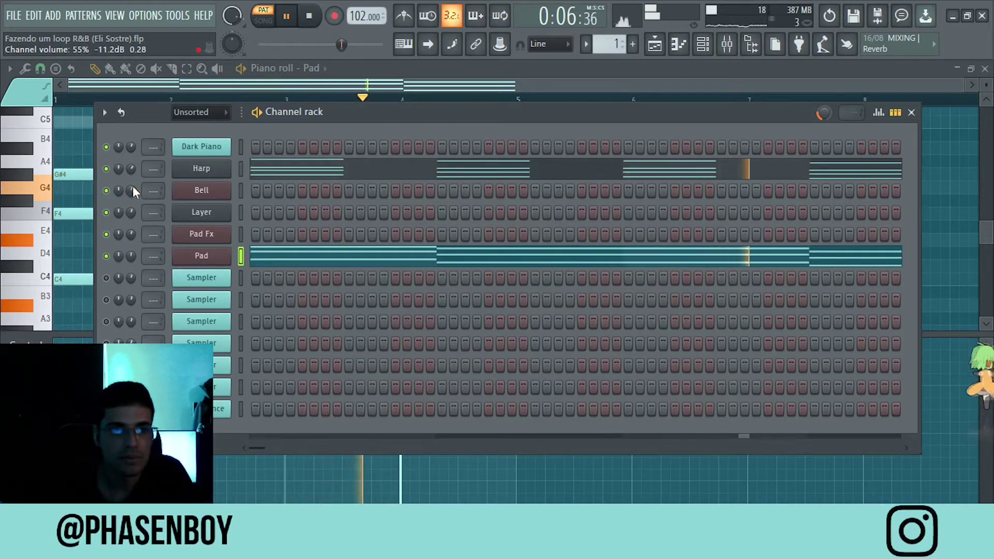
scroll(115, 169, "down", 5)
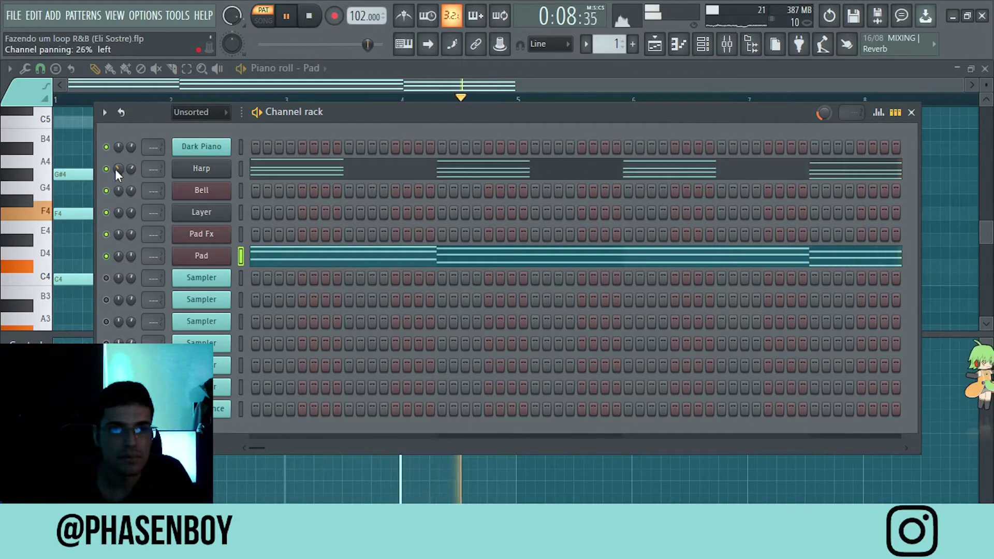
left_click_drag(130, 169, 131, 183)
Step: Place a one-bar Pad Fx note at the start of bar 3, raise it to D#5 and set playback to start there
left_click(202, 233)
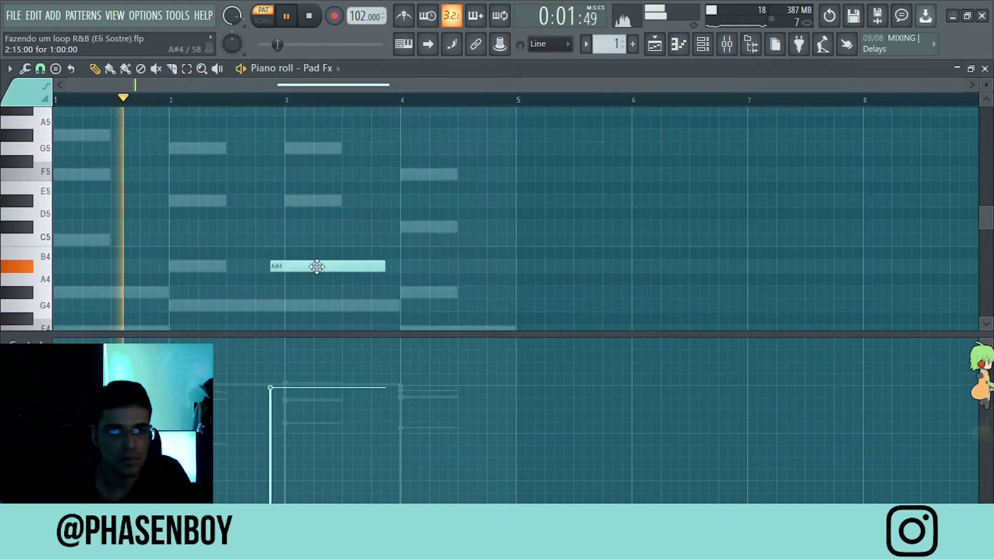
left_click_drag(315, 266, 329, 266)
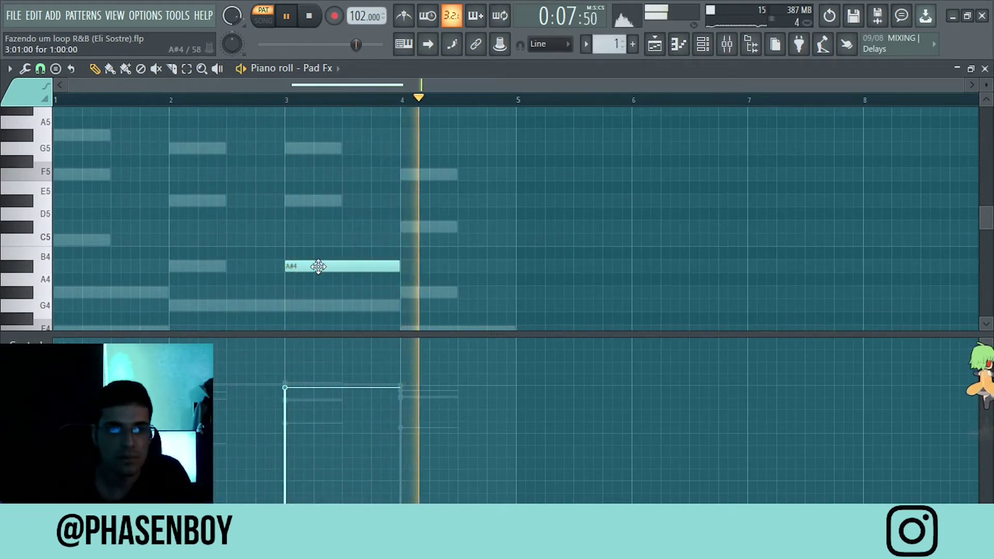
left_click_drag(318, 266, 317, 200)
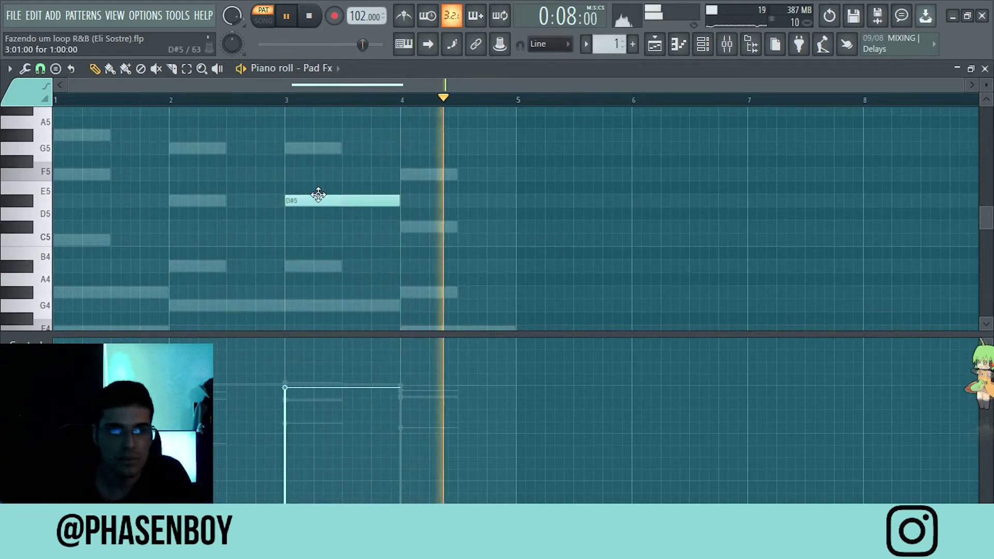
left_click(287, 100)
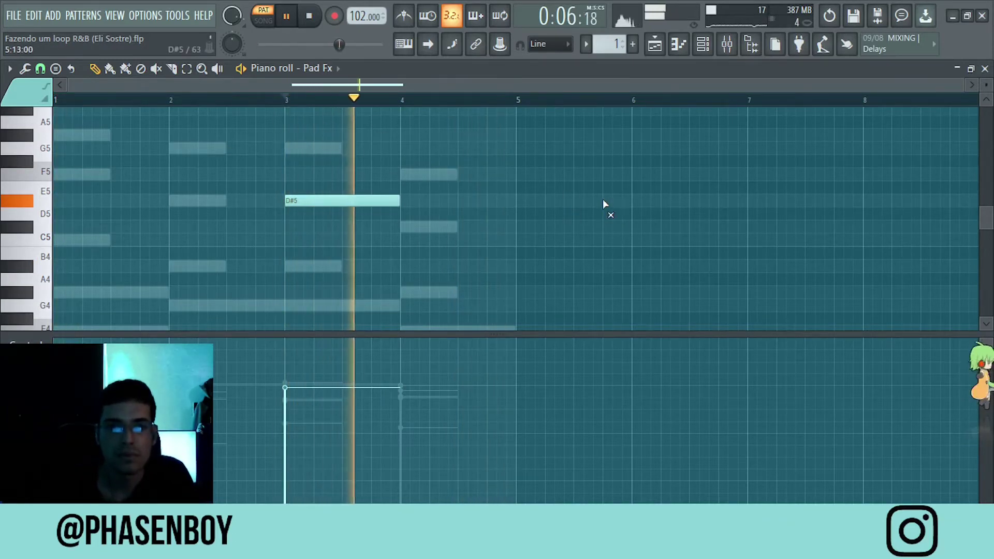
Step: Transpose the Pad Fx note in bar 3 down eight semitones to G4
left_click(291, 201)
key("shift+Down")
key("shift+Down")
key("shift+Down")
key("shift+Down")
key("shift+Down")
key("shift+Down")
key("shift+Down")
key("shift+Down")
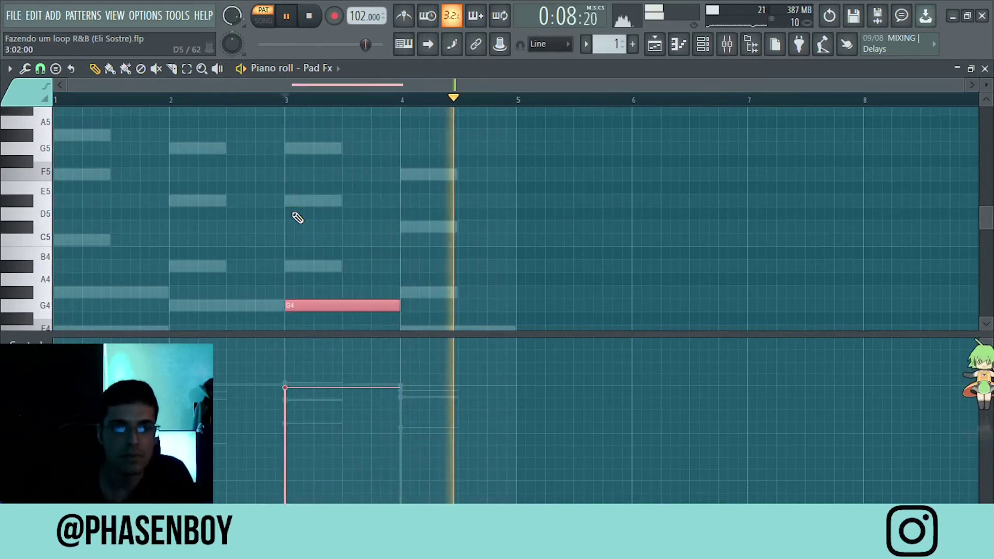
Step: Lower the Harp channel's volume, and play the loop with the Layer's D#4 placed at the start of bar 3
left_click(703, 44)
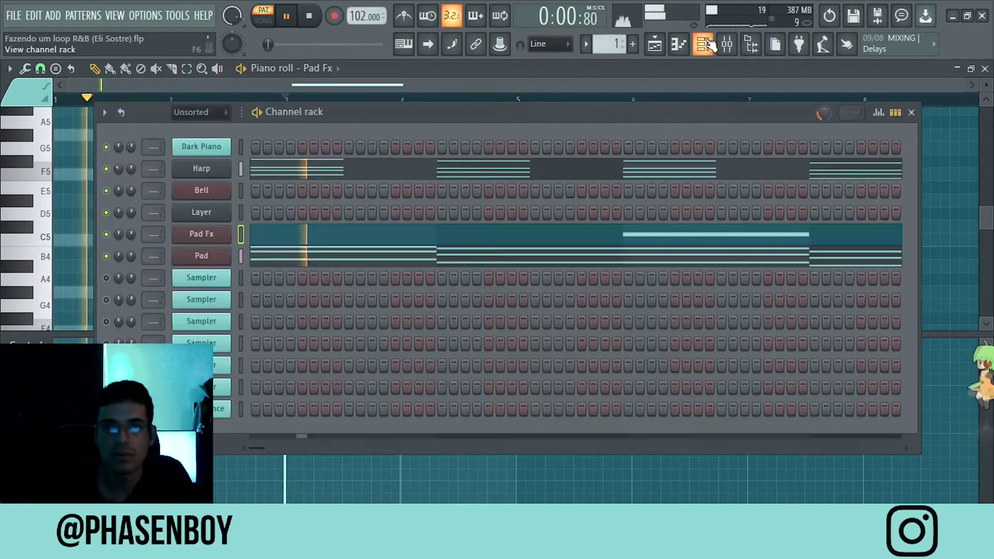
left_click_drag(131, 168, 131, 178)
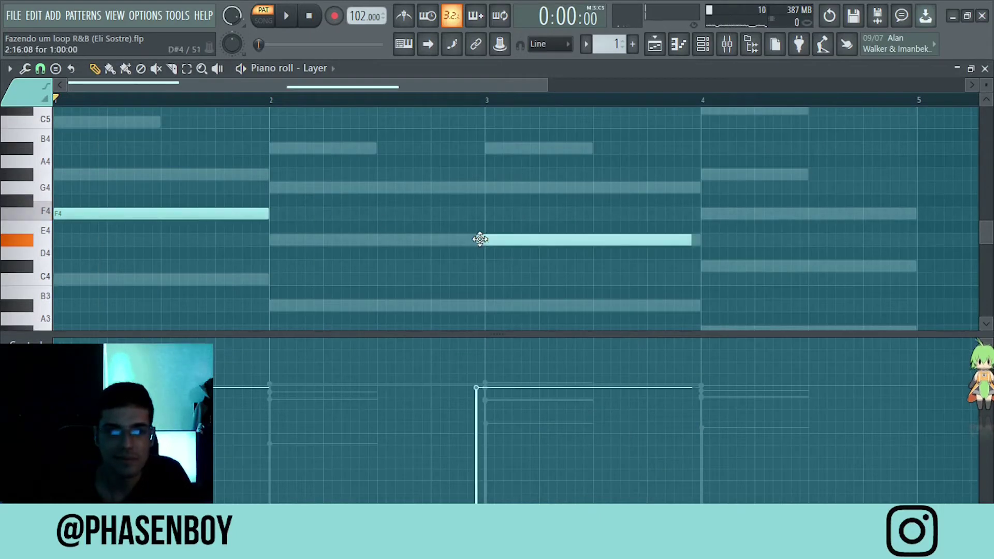
key("space")
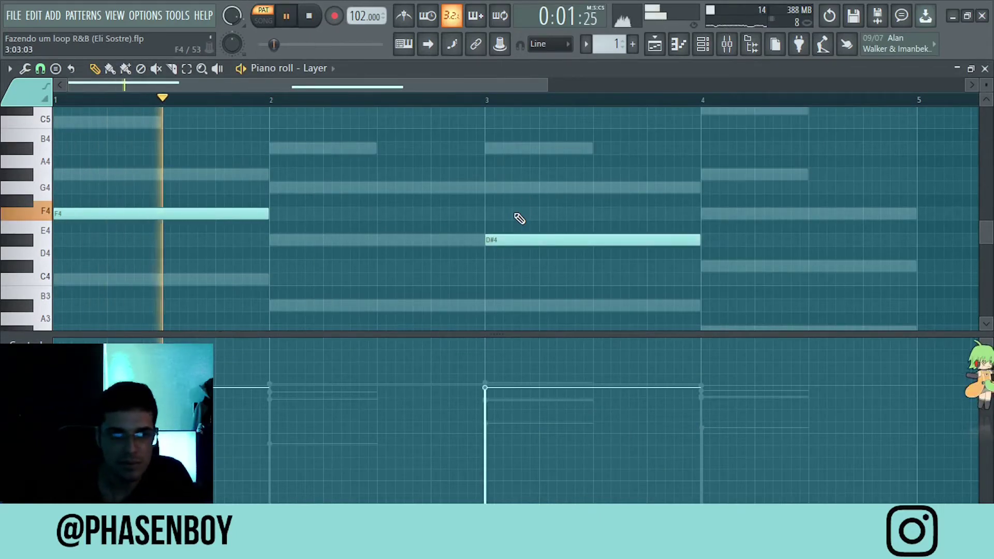
Step: Set the Layer channel to 41% volume, pan it to the right, and unmute the Pad Fx channel
left_click(703, 44)
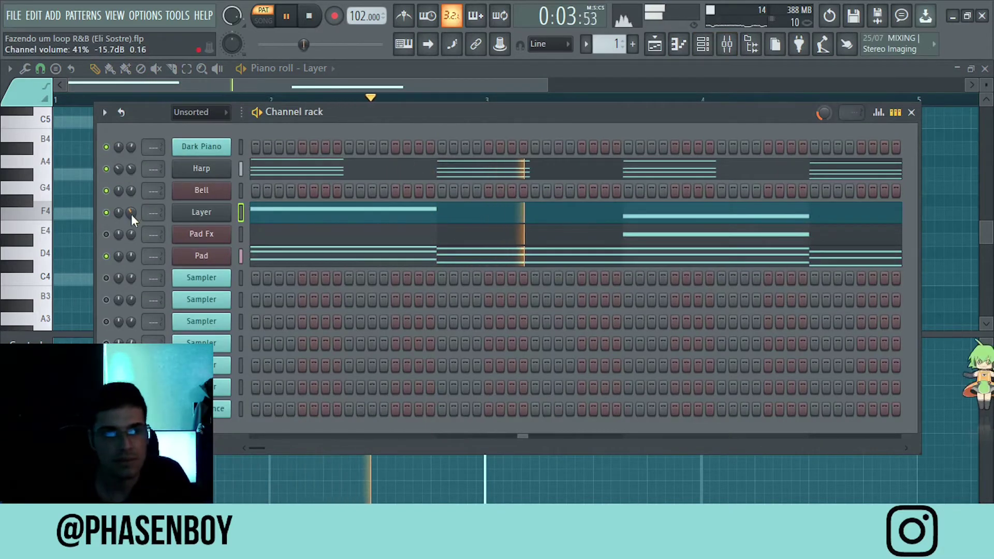
left_click_drag(119, 218, 119, 206)
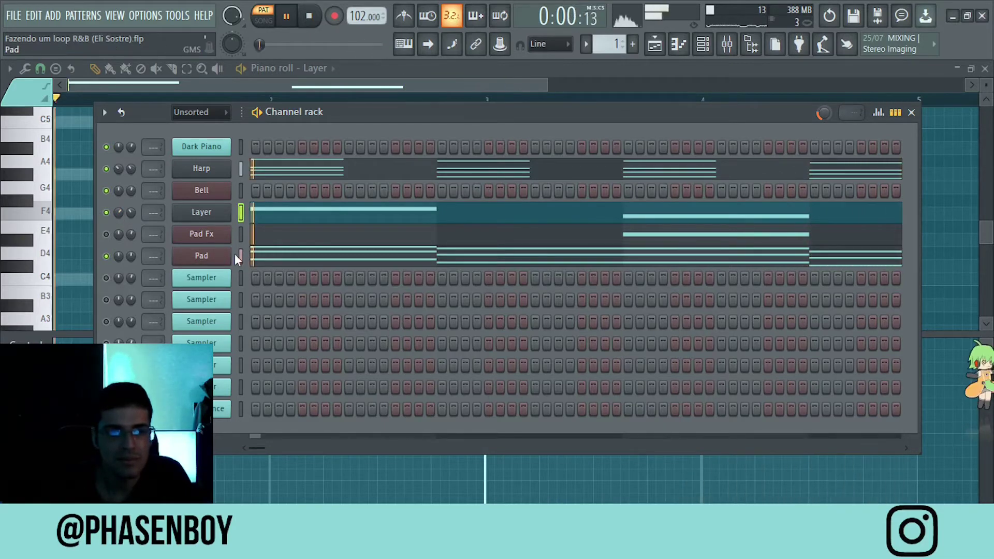
left_click(239, 234)
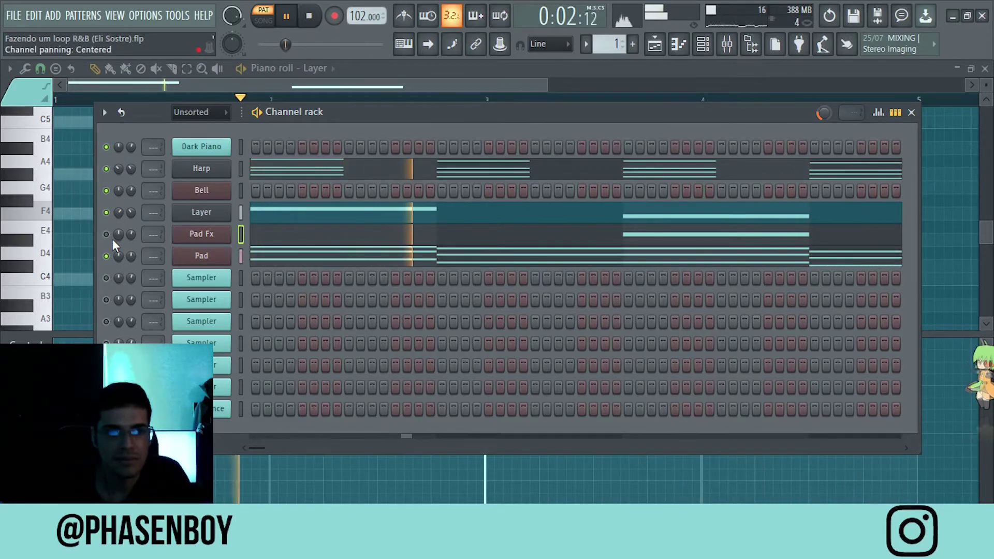
left_click(106, 234)
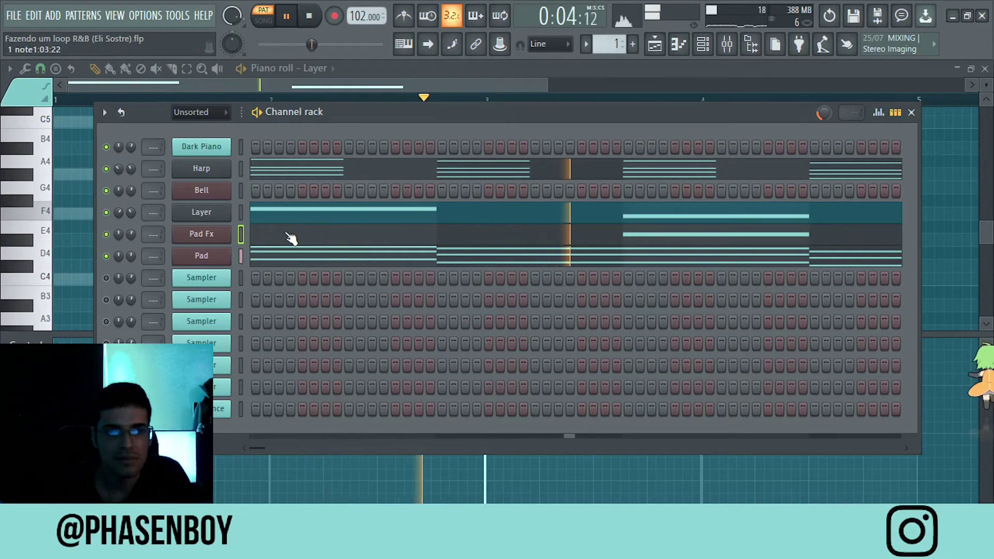
Step: Transpose the Layer channel's two notes up one octave to F5 and D#5
left_click(514, 216)
scroll(545, 228, "up", 4)
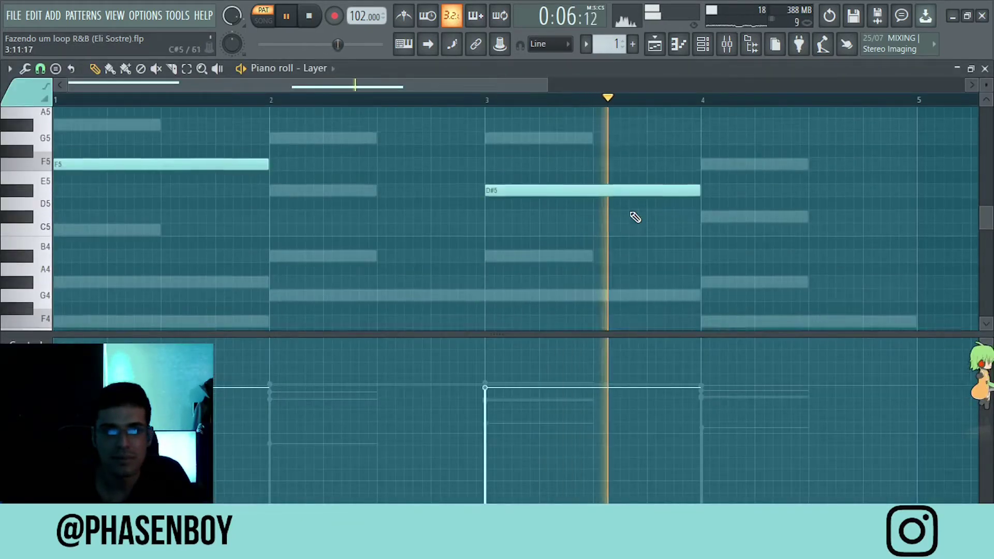
left_click(556, 239)
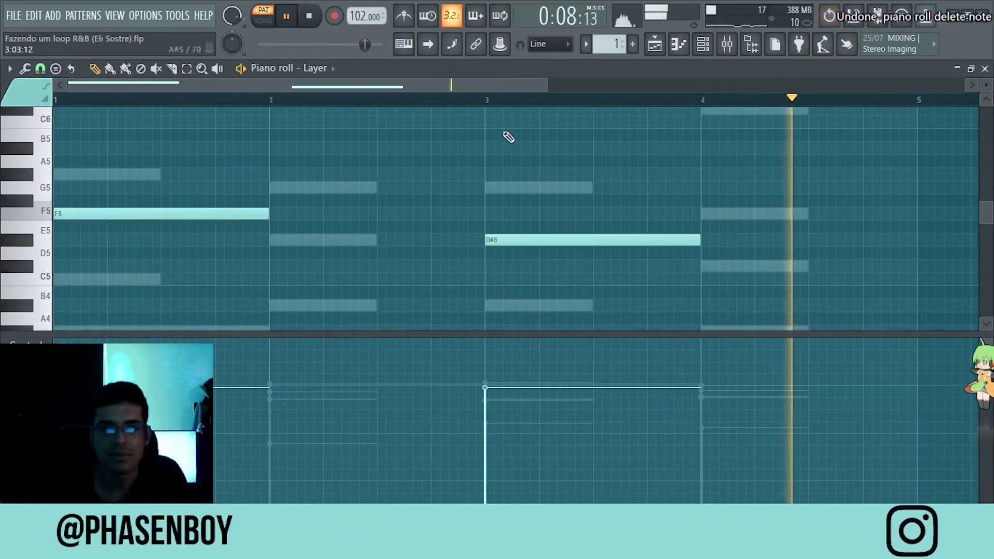
Step: Open the Pad Fx channel's notes and delete its note in bar 3
left_click(316, 68)
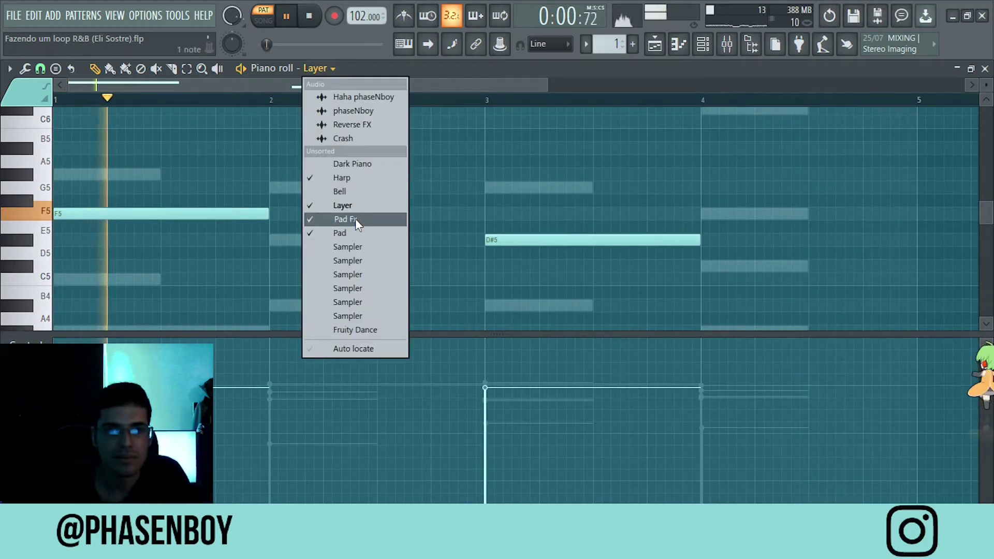
left_click(355, 219)
scroll(492, 225, "down", 3)
scroll(533, 207, "up", 1)
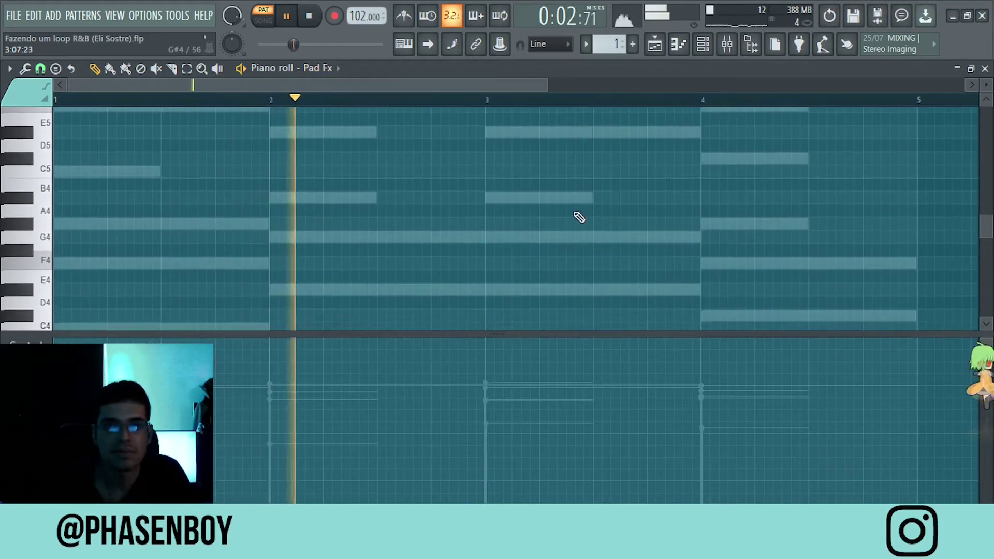
Step: Open the Pad channel's notes and duplicate the four-bar chord progression into bars 5 to 8
left_click(326, 68)
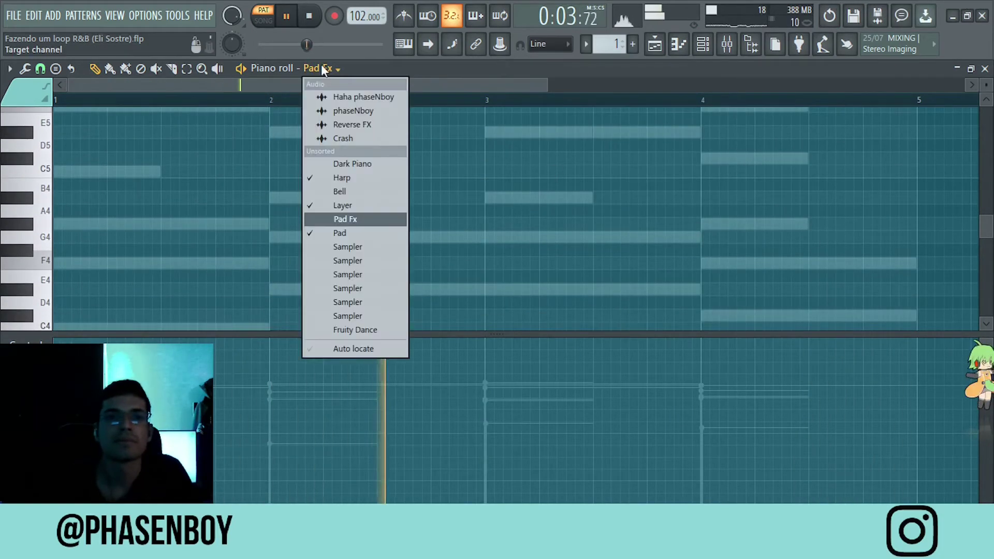
left_click(357, 237)
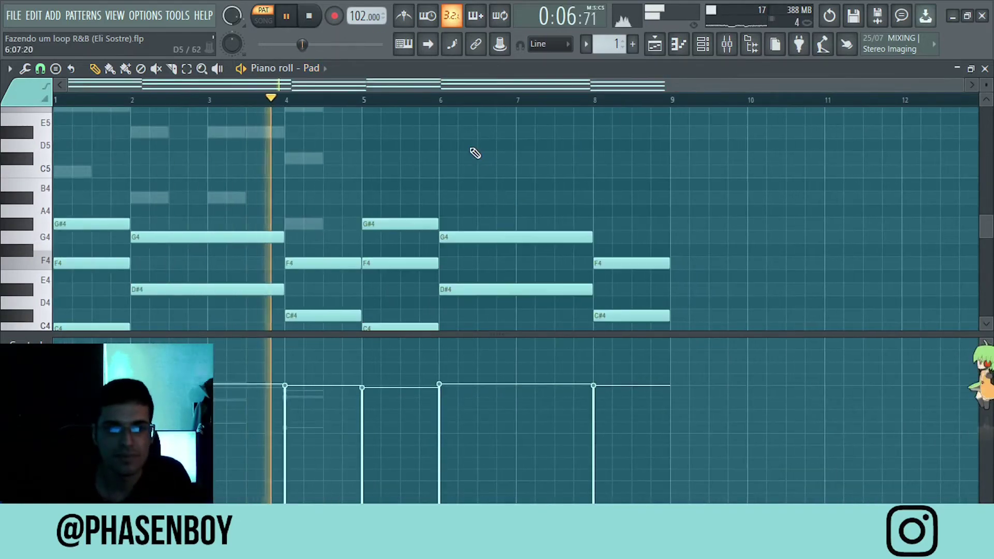
Step: Move the Layer channel's D#5 note from bar 3 to the start of bar 7, keeping it at D#5
left_click(313, 68)
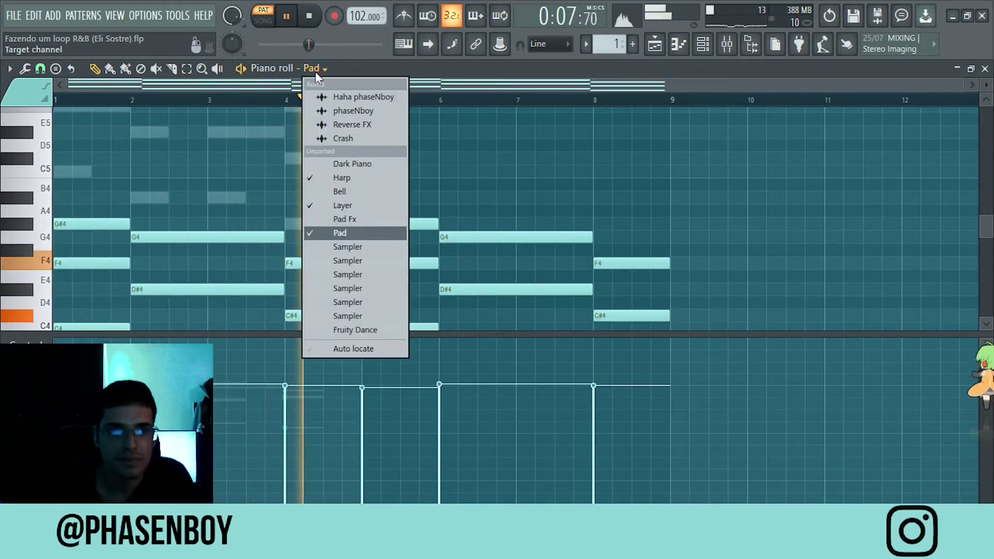
left_click(338, 205)
scroll(258, 193, "up", 1)
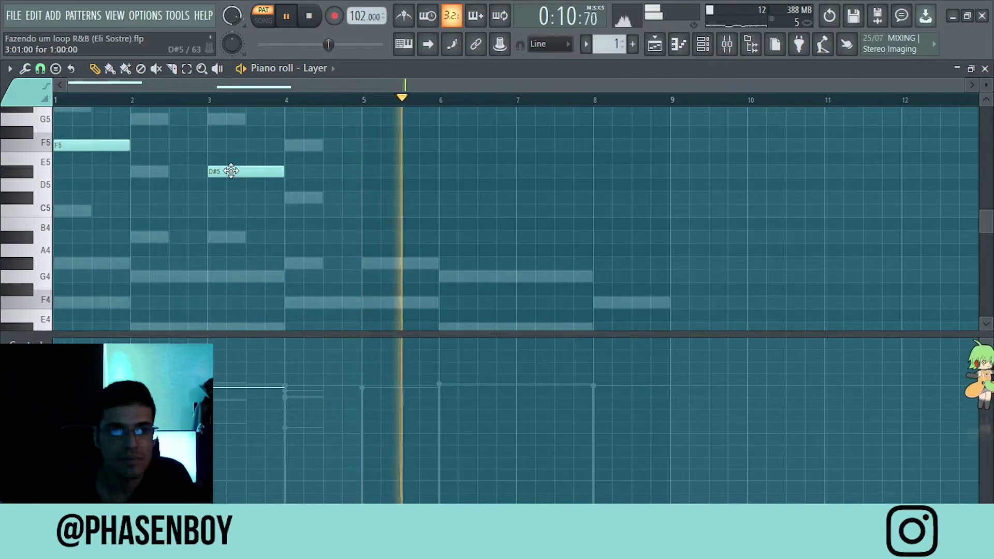
left_click_drag(218, 172, 526, 323)
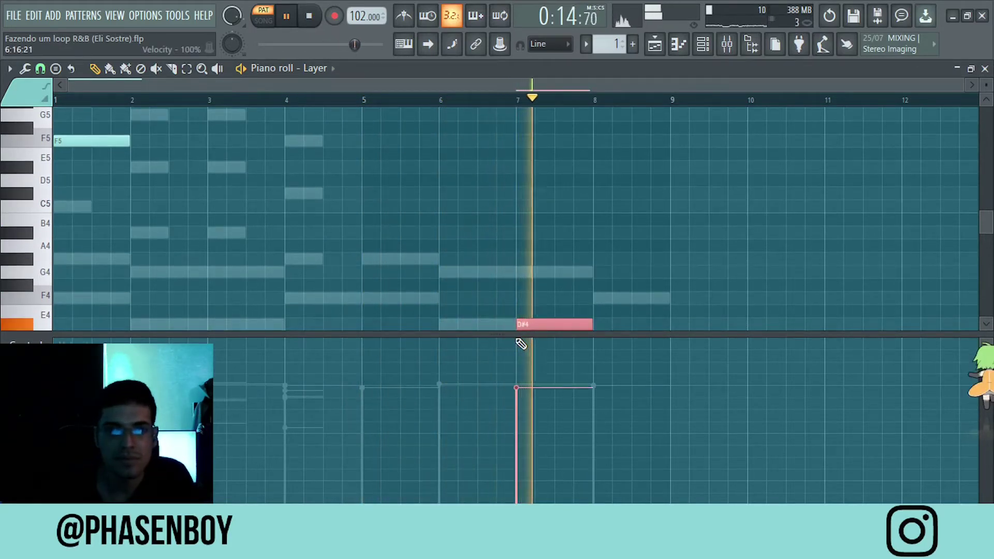
key("ctrl+Up")
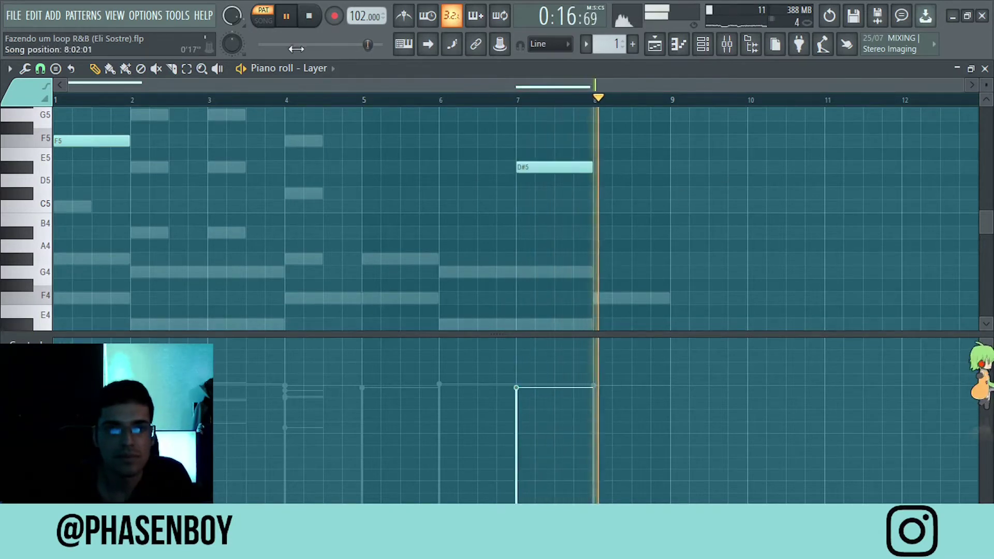
Step: Transpose the Layer note in bar 7 down one octave to D#4 and clear the selection
left_click(320, 68)
left_click(637, 209)
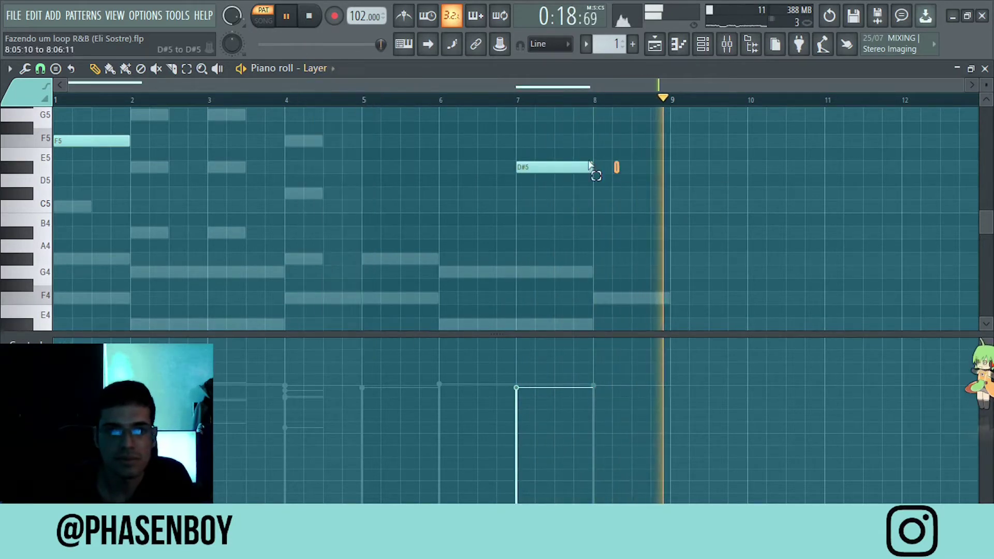
left_click(590, 167)
key("ctrl+Down")
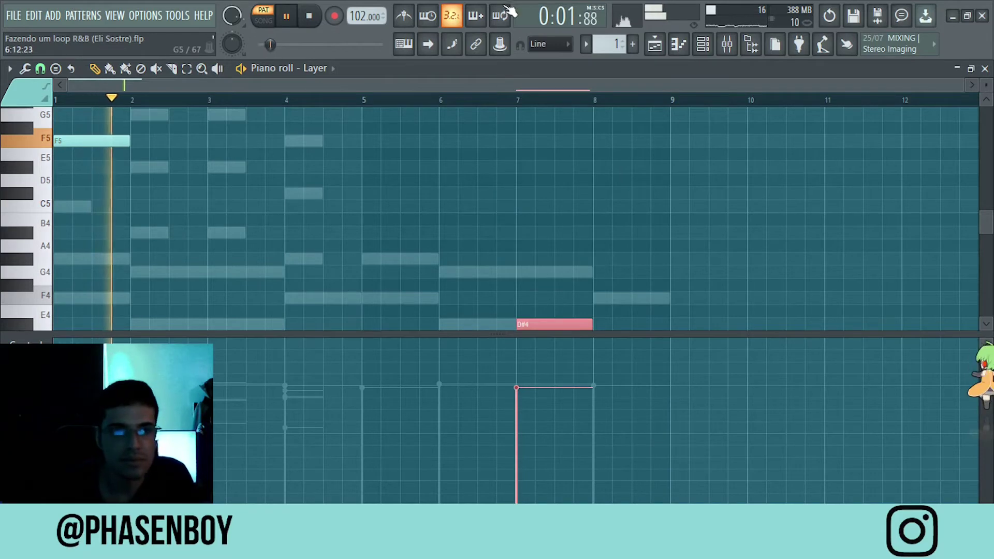
left_click(595, 211)
Step: Open the Harp channel's notes and duplicate its four-bar chord progression into bars 5 to 8
left_click(340, 68)
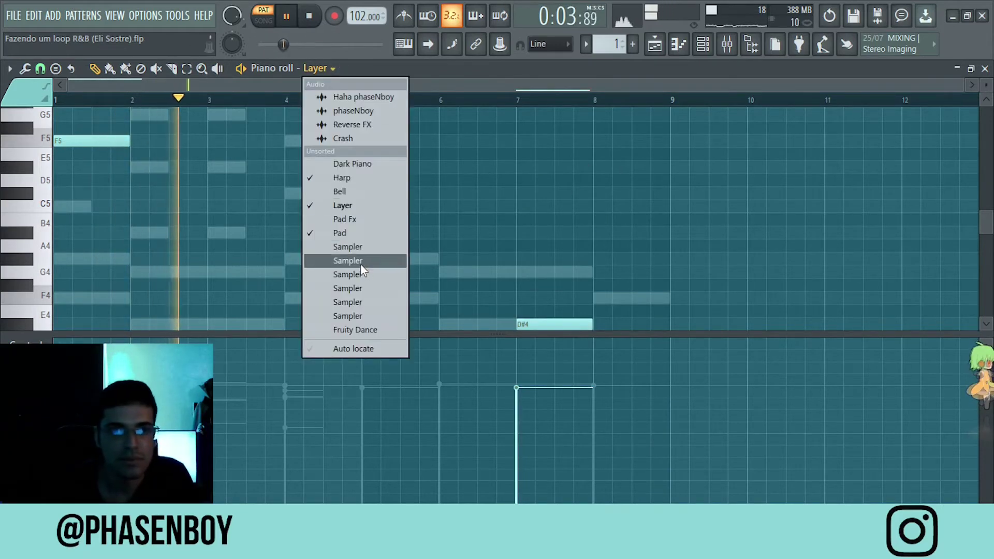
left_click(352, 177)
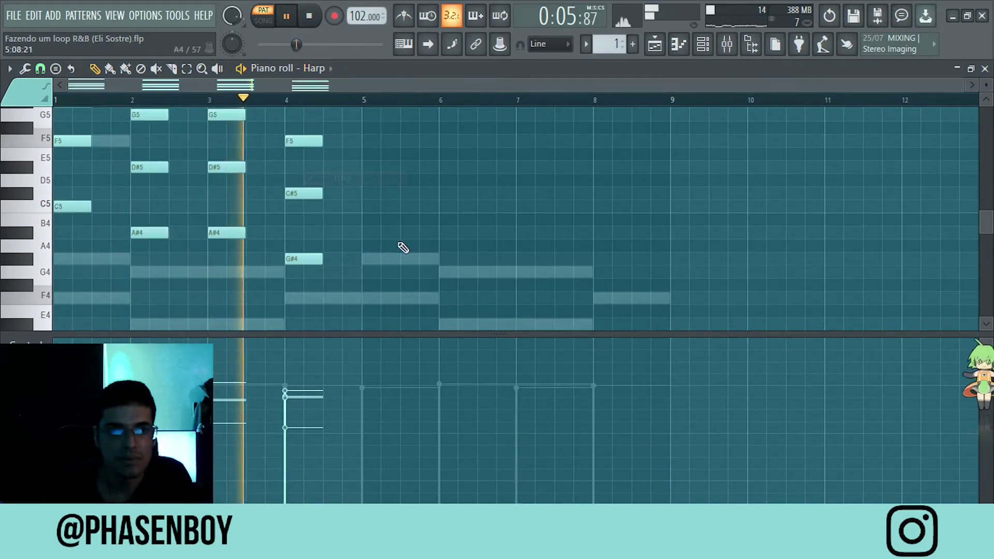
scroll(405, 164, "down", 4)
key("ctrl+v")
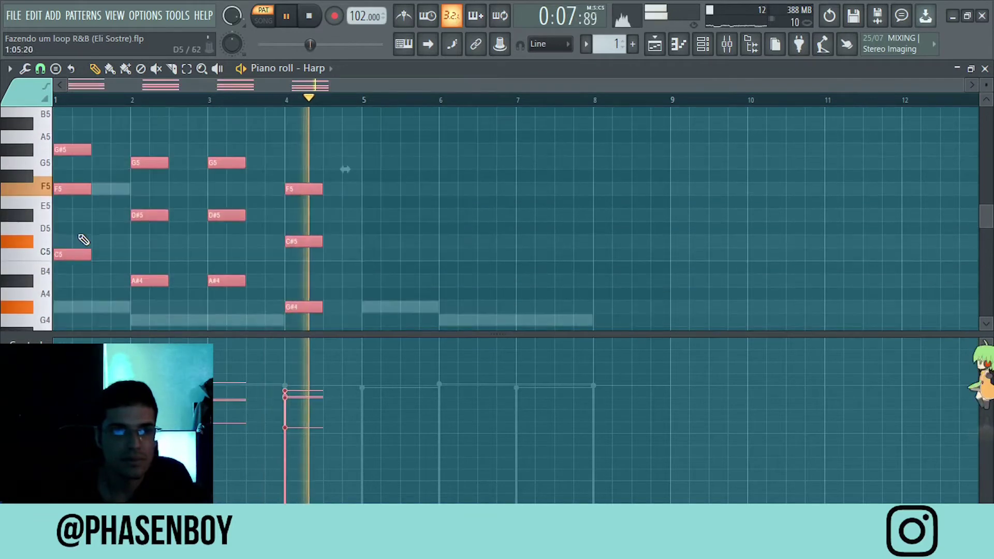
left_click_drag(59, 254, 366, 255)
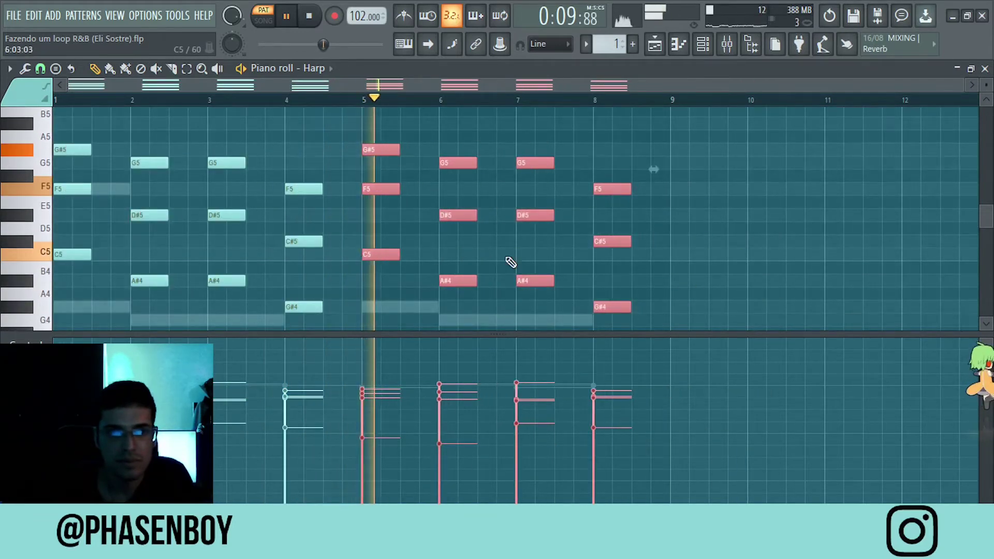
left_click(861, 233)
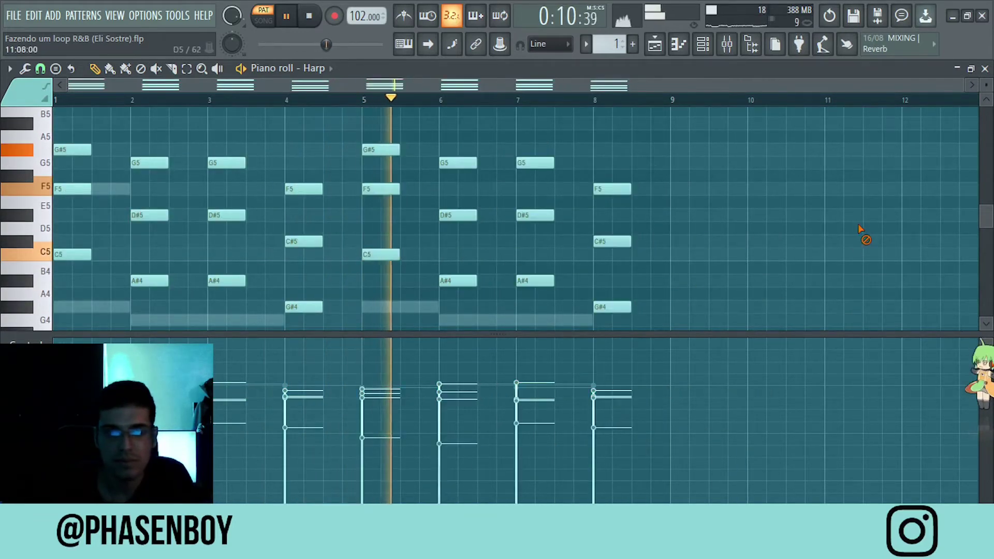
Step: Copy the Harp channel's chords into the empty Dark Piano channel and transpose them down one octave
left_click(703, 44)
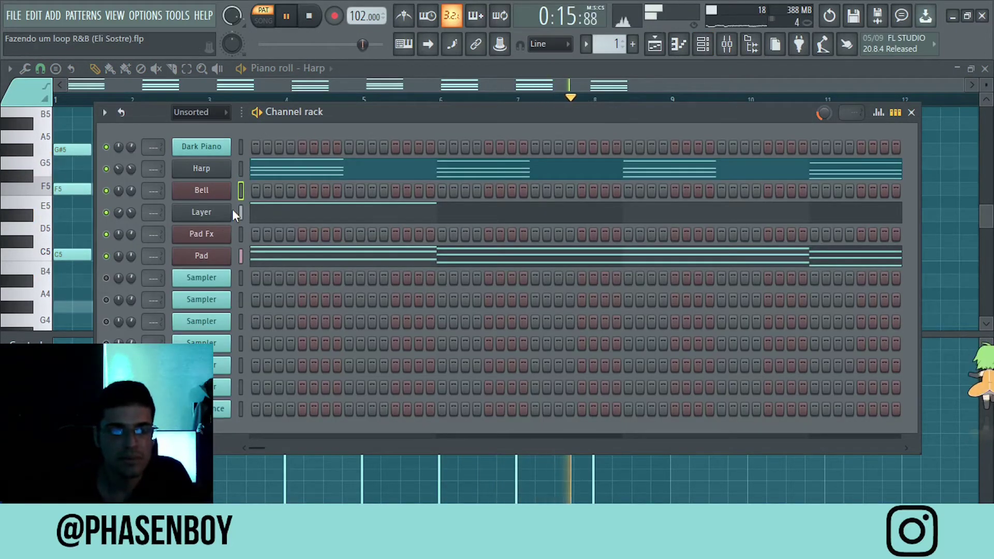
left_click(241, 234)
left_click(240, 255)
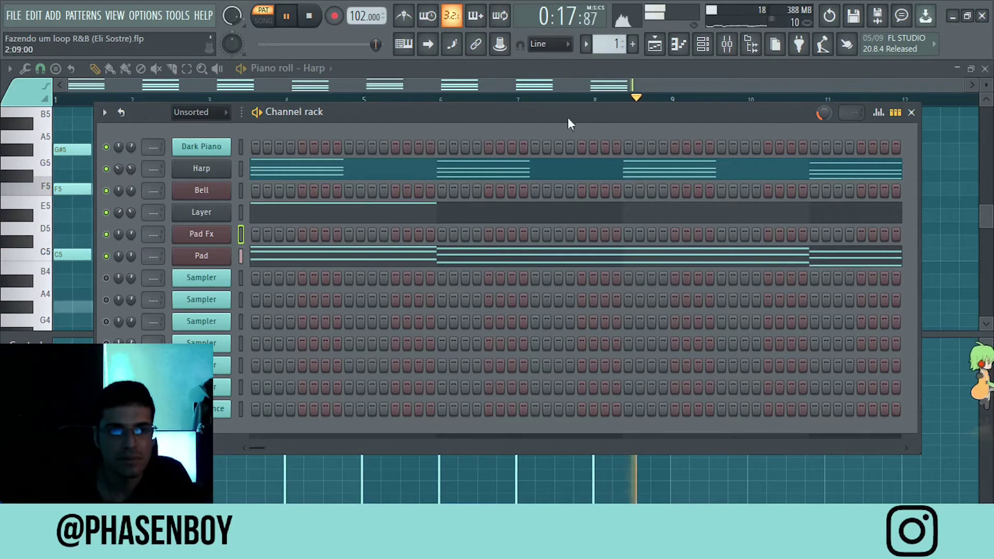
left_click(240, 147)
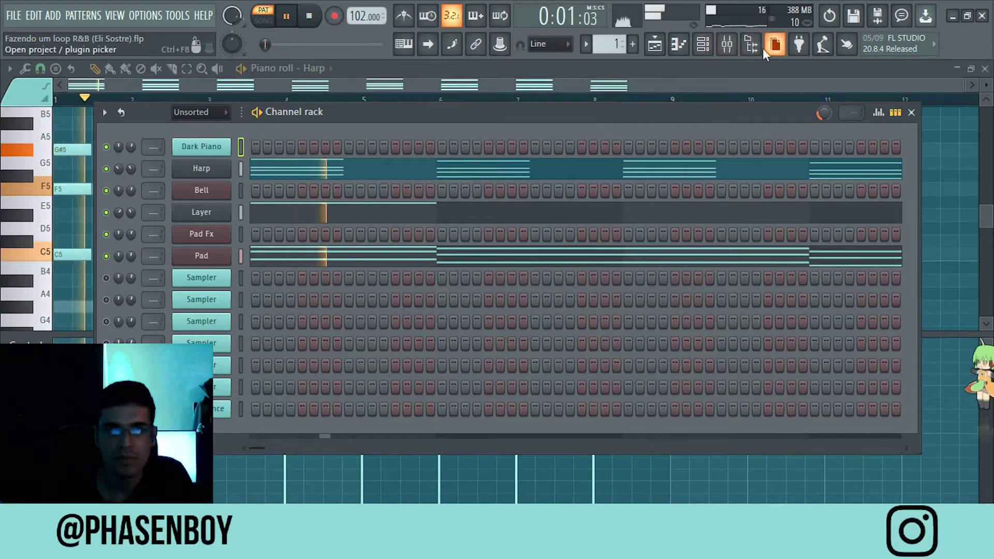
key("space")
left_click(678, 44)
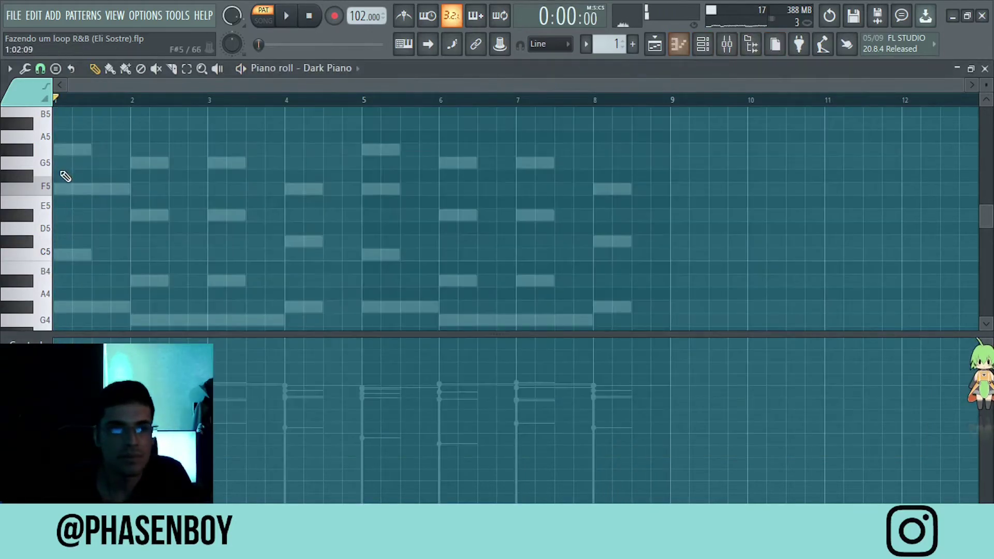
left_click(702, 46)
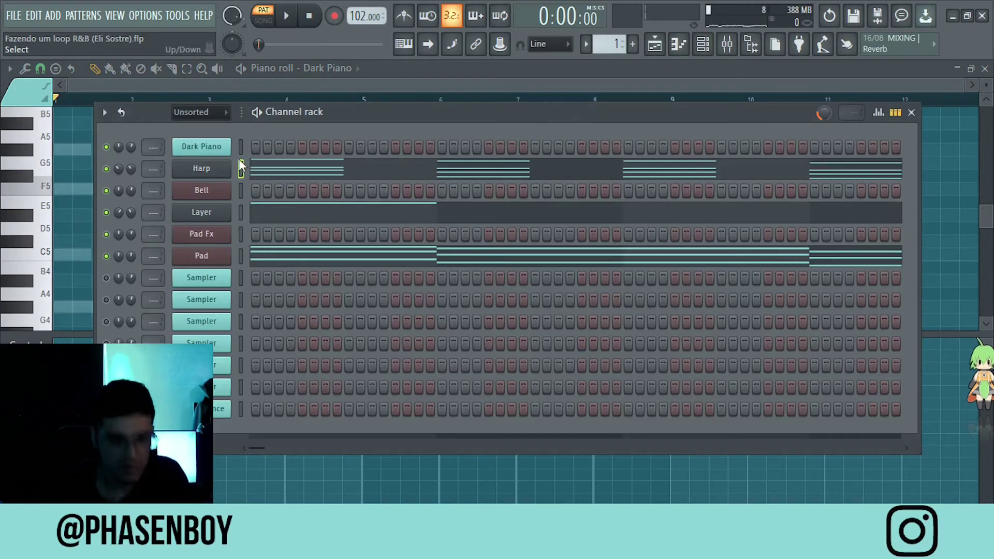
left_click(333, 150)
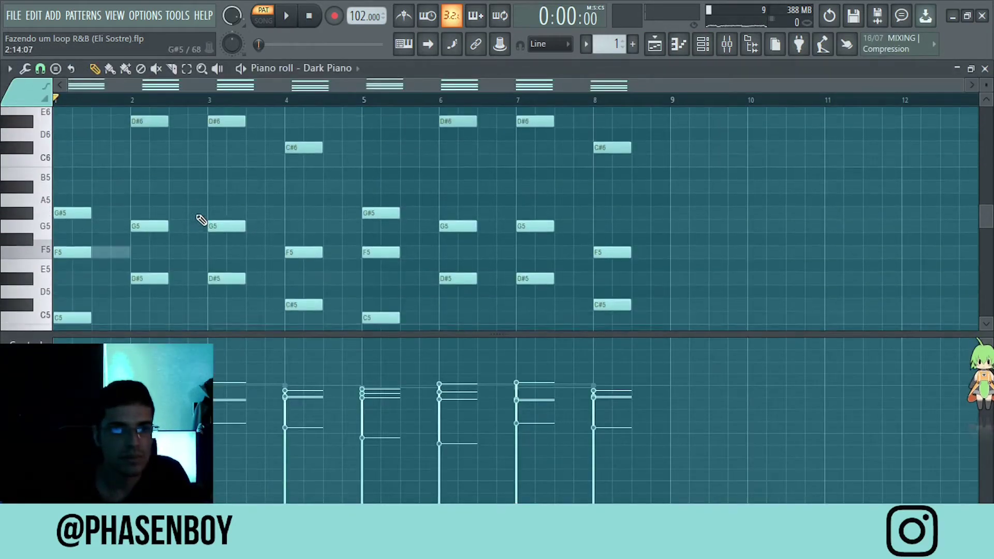
scroll(84, 215, "up", 5)
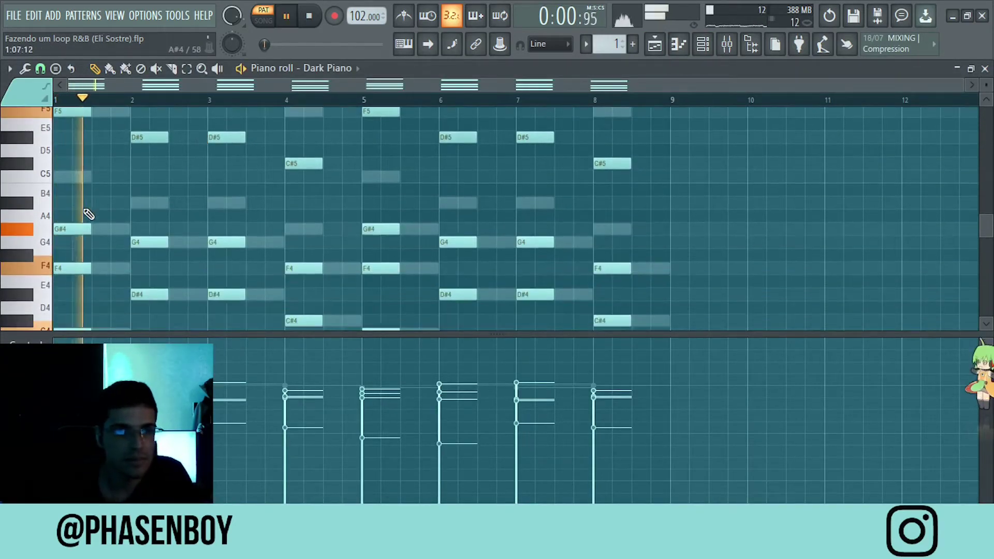
Step: Move the Dark Piano's bar 2 chord half a bar later, right up against the bar 3 chord
left_click_drag(54, 115, 261, 332)
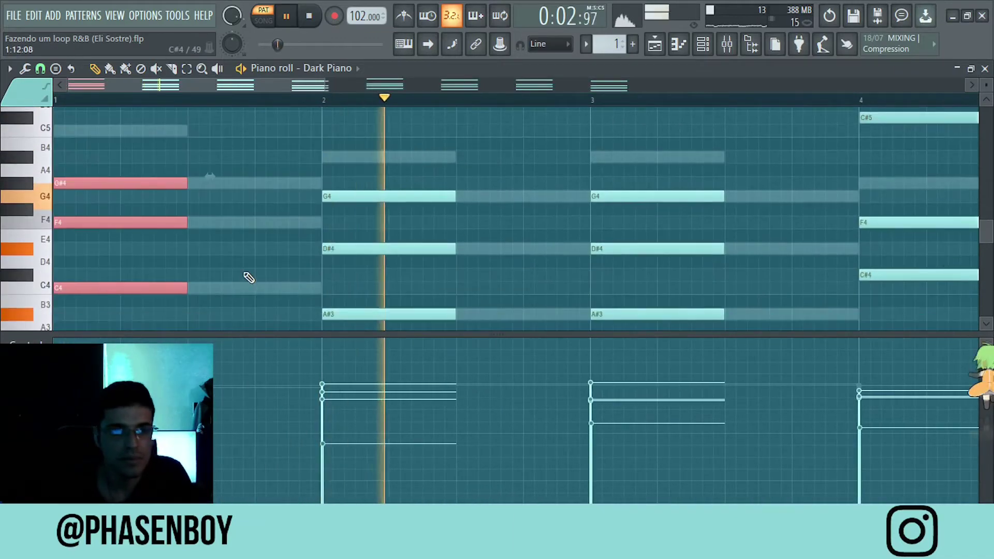
key("space")
left_click(278, 268)
scroll(291, 244, "down", 5)
left_click_drag(239, 167, 223, 224)
left_click_drag(209, 267, 274, 266)
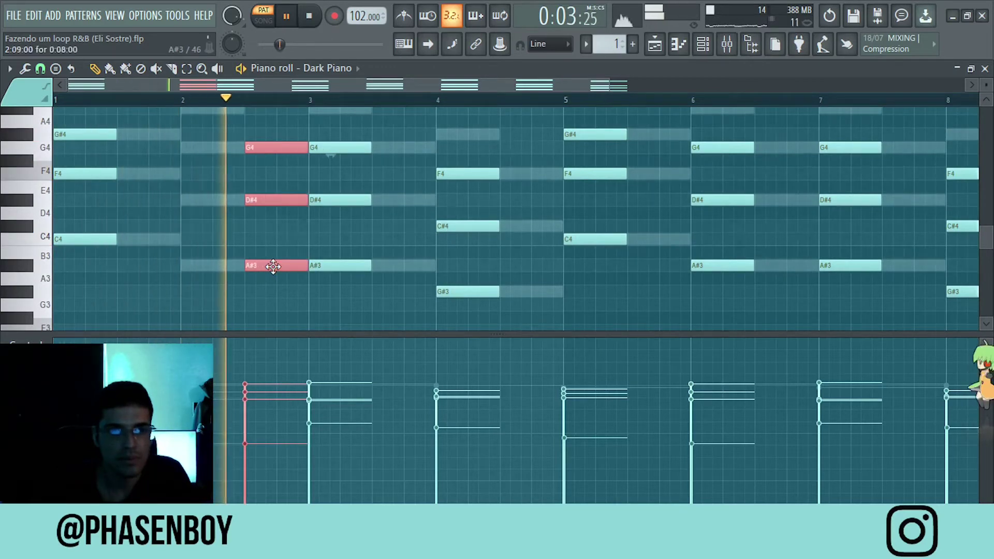
scroll(377, 285, "up", 4)
left_click(411, 257)
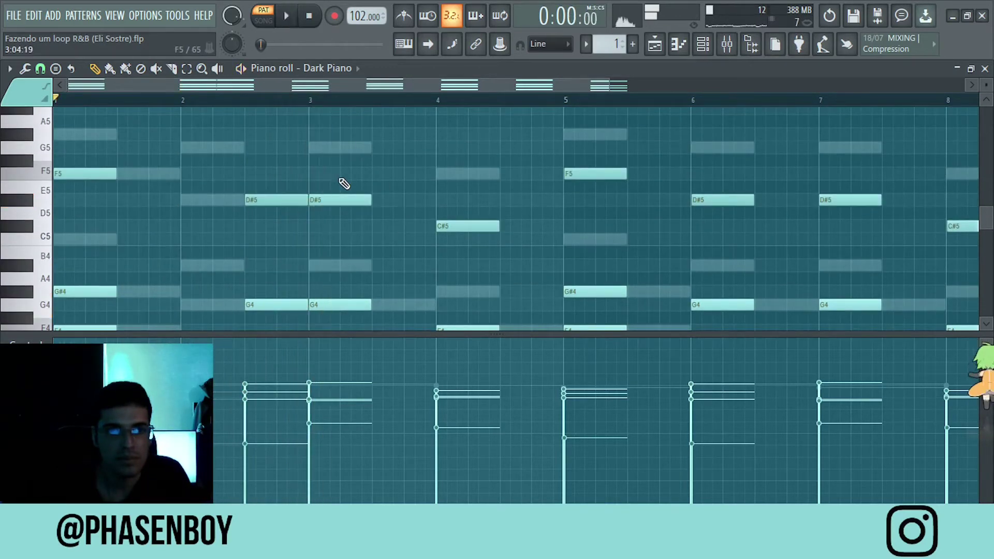
Step: Delete the Dark Piano chord in bar 3 and lengthen the bar 2 chord to the middle of bar 3
right_click(341, 200)
right_click(340, 305)
scroll(366, 235, "down", 1)
scroll(331, 176, "down", 4)
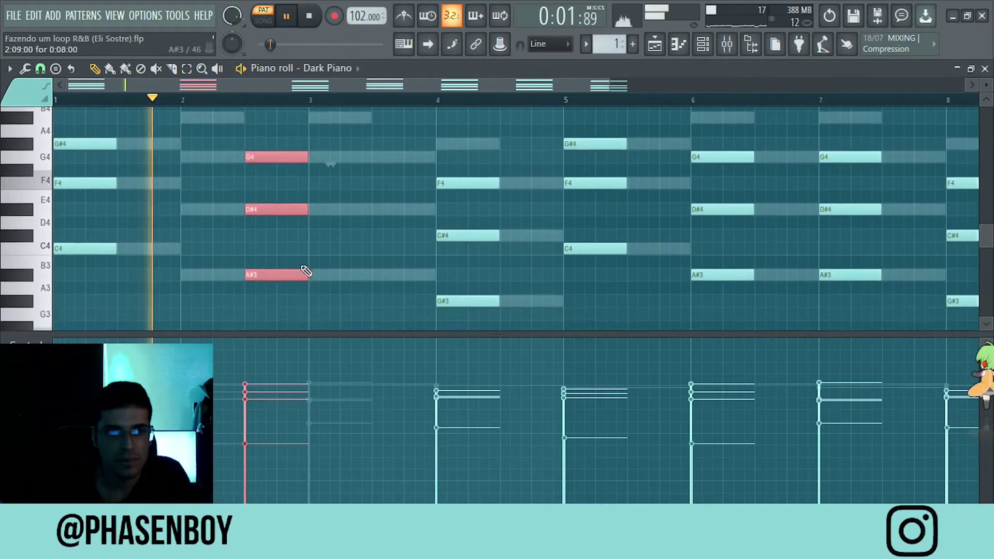
left_click_drag(319, 274, 371, 276)
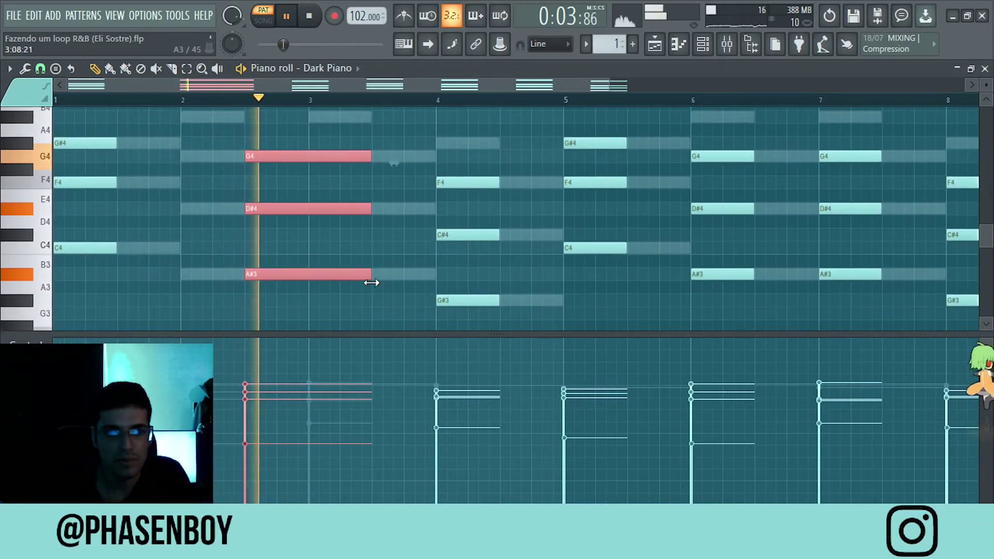
left_click(398, 308)
scroll(406, 305, "up", 4)
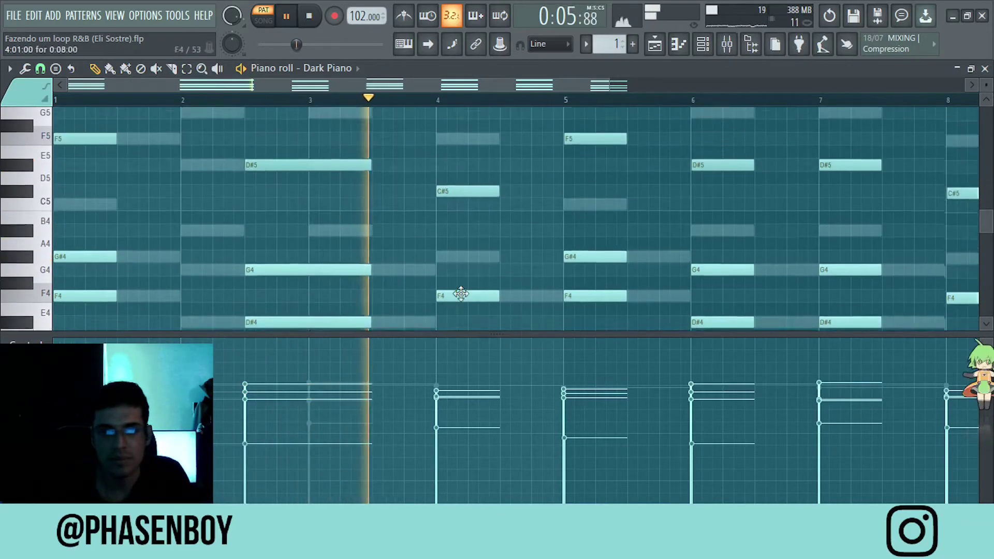
Step: Replace the Dark Piano chords in bars 5 to 8 with a duplicate of the first four bars
scroll(672, 197, "down", 3, "ctrl")
scroll(776, 192, "down", 3)
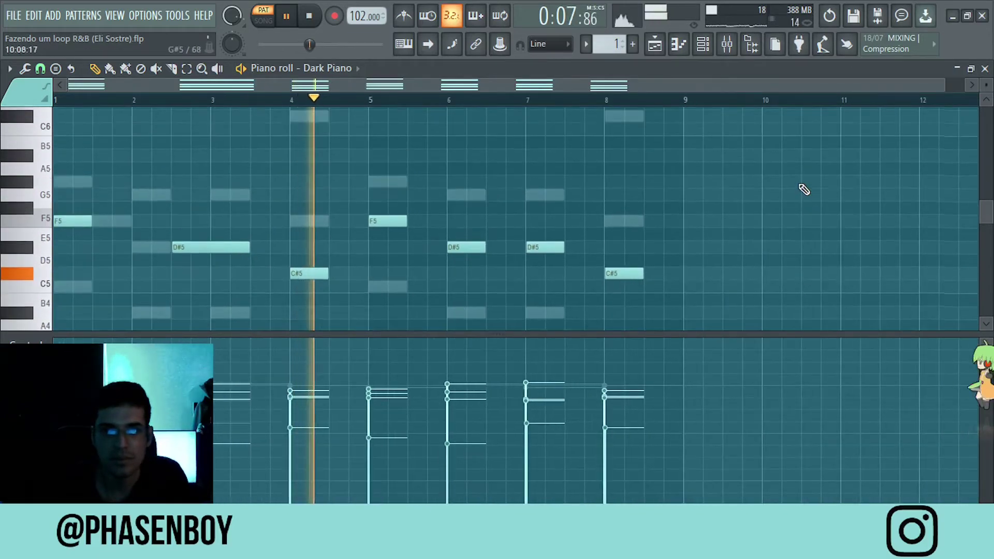
mouse_move(750, 117)
left_mouse_down()
mouse_move(399, 411)
mouse_move(393, 363)
left_mouse_up()
scroll(459, 275, "up", 5)
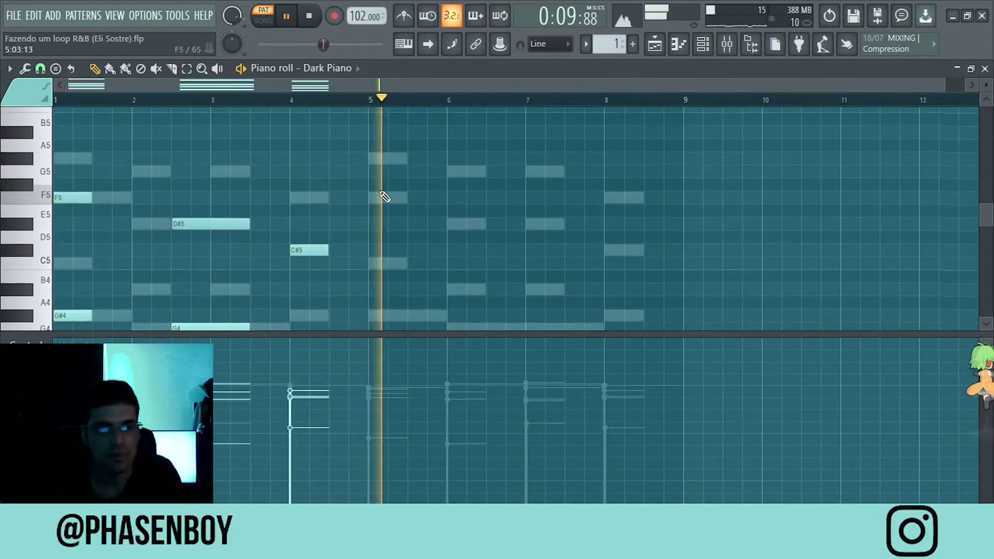
key("ctrl+z")
key("ctrl+b")
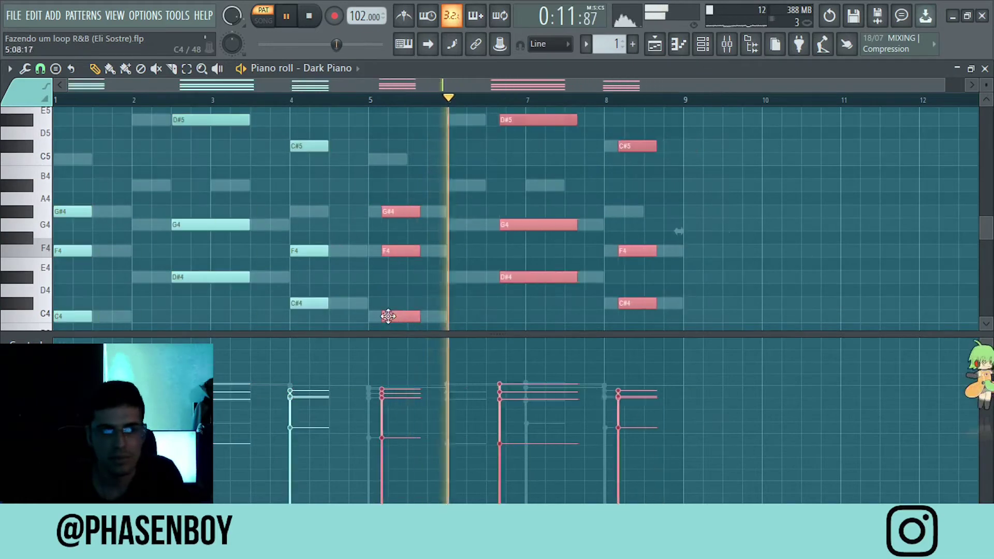
Step: Extend the last Dark Piano chord to the end of bar 8 and articulate the notes so each chord lasts until the following one
left_click_drag(616, 138, 651, 98)
left_click_drag(644, 171, 683, 176)
key("ctrl+d")
key("alt+l")
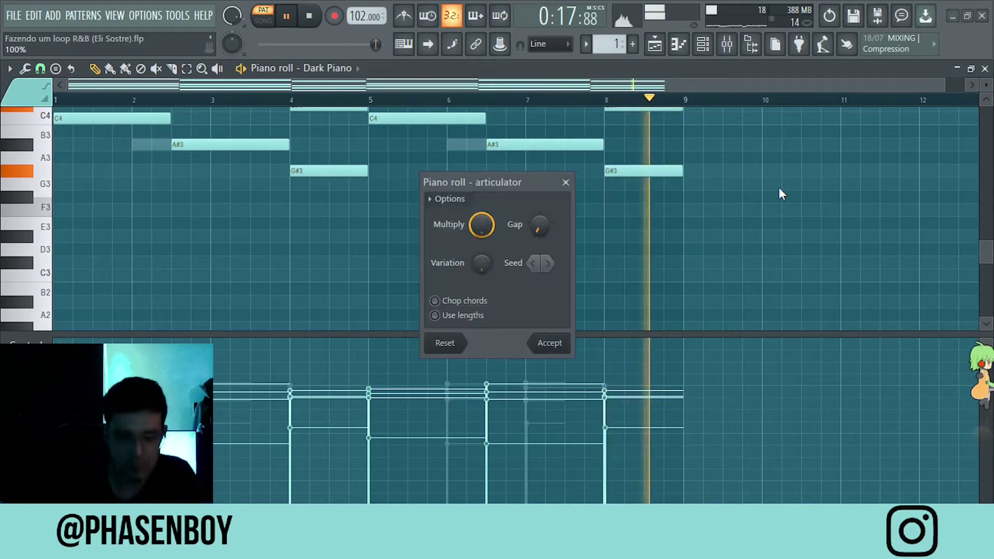
key("Return")
Step: Route the Dark Piano to mixer Insert 1 and load Cymatics Origin in its first effect slot
left_click(709, 45)
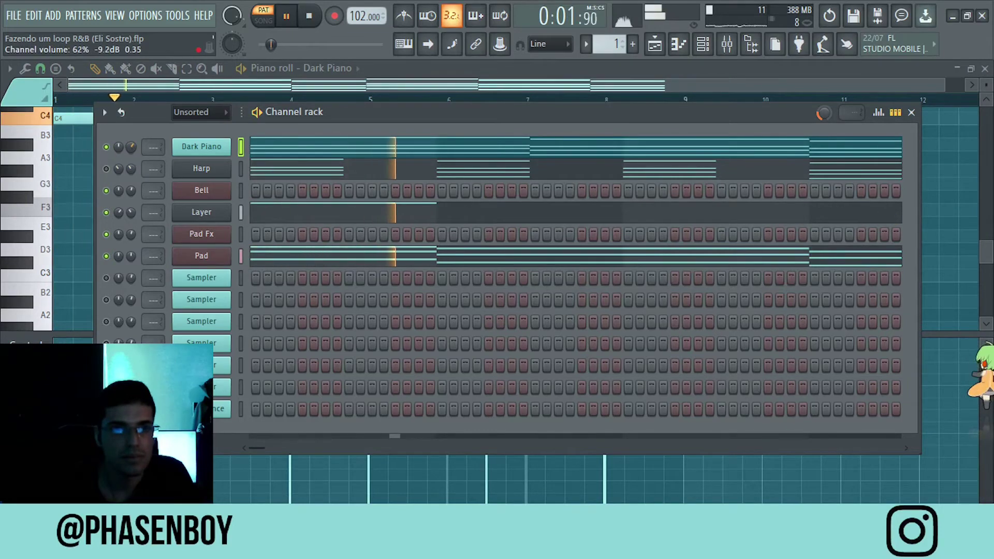
left_click(726, 45)
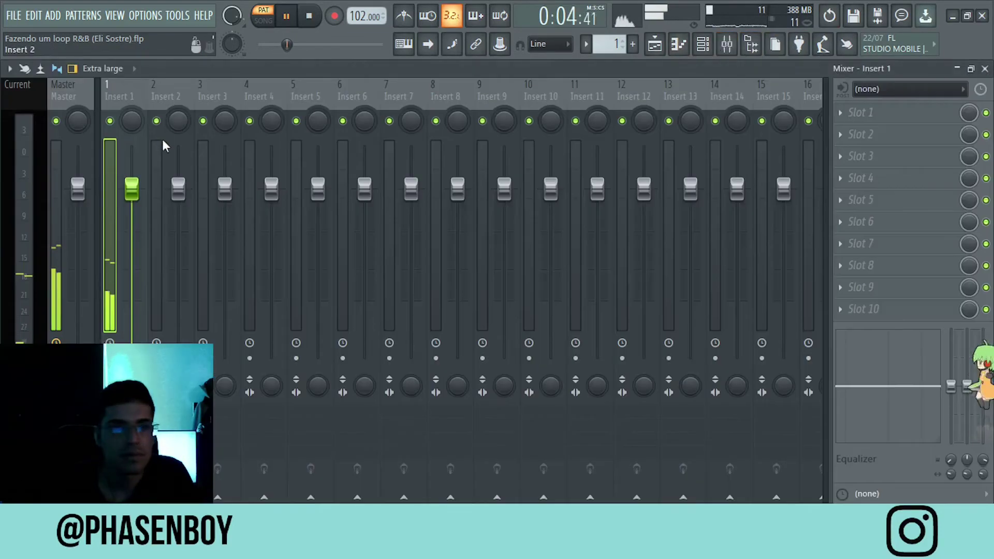
left_click(866, 109)
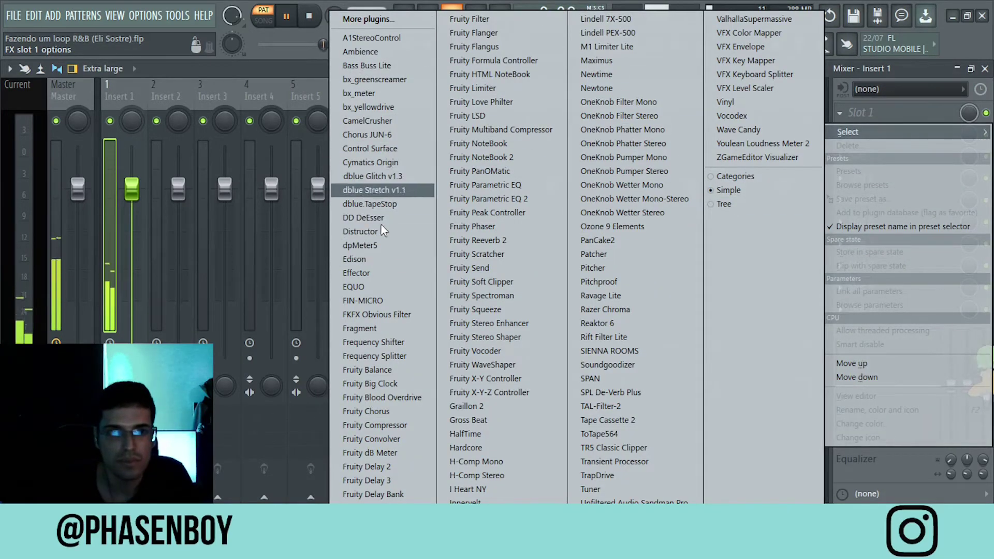
left_click(370, 162)
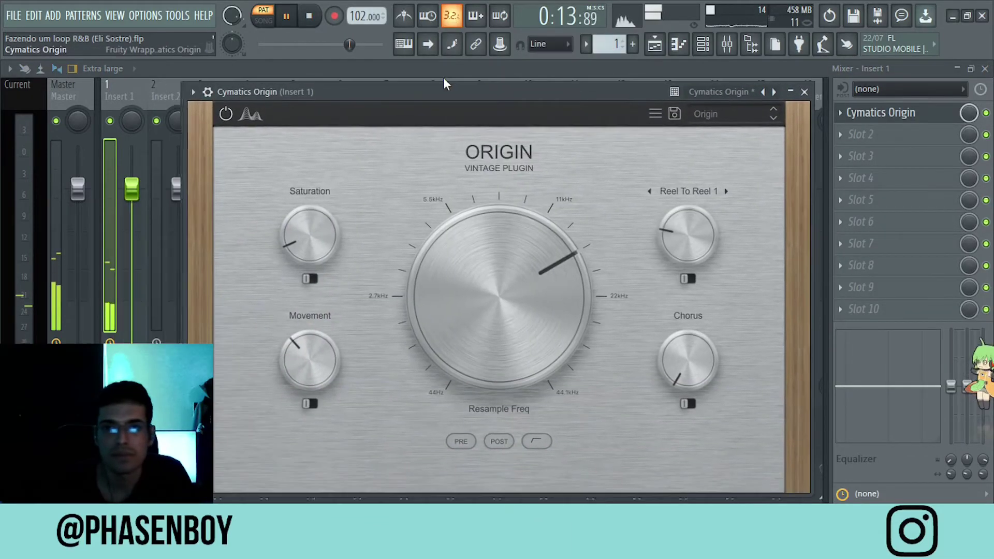
Step: Load Origin's factory preset Crunchy and Old and fine-tune its resample frequency and saturation
left_click(727, 113)
mouse_move(747, 135)
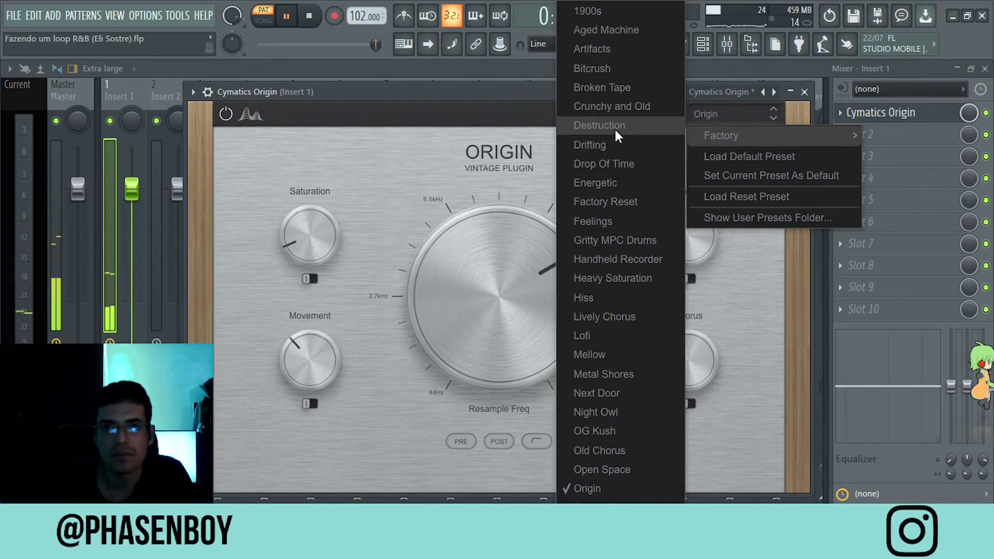
left_click(619, 107)
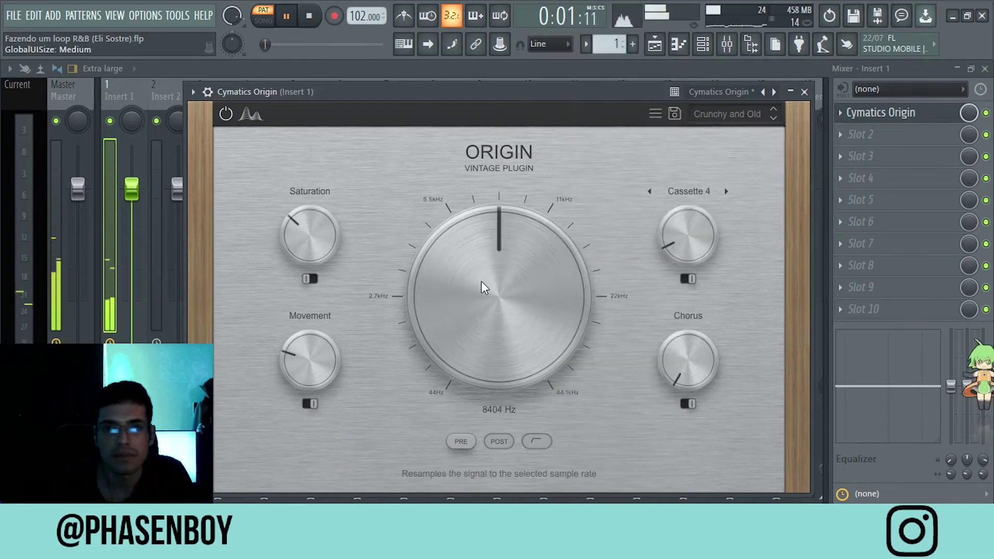
left_click_drag(481, 281, 480, 289)
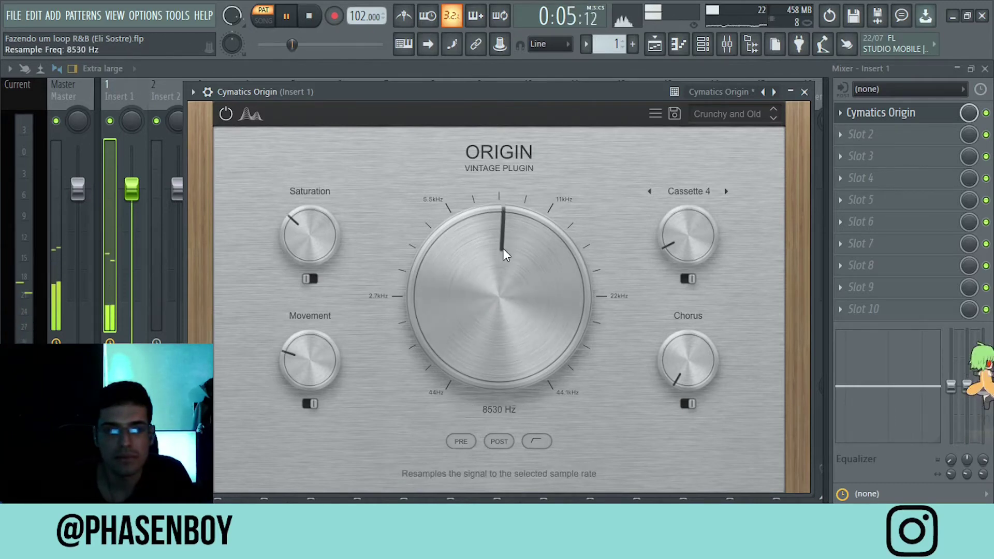
left_click_drag(502, 248, 500, 252)
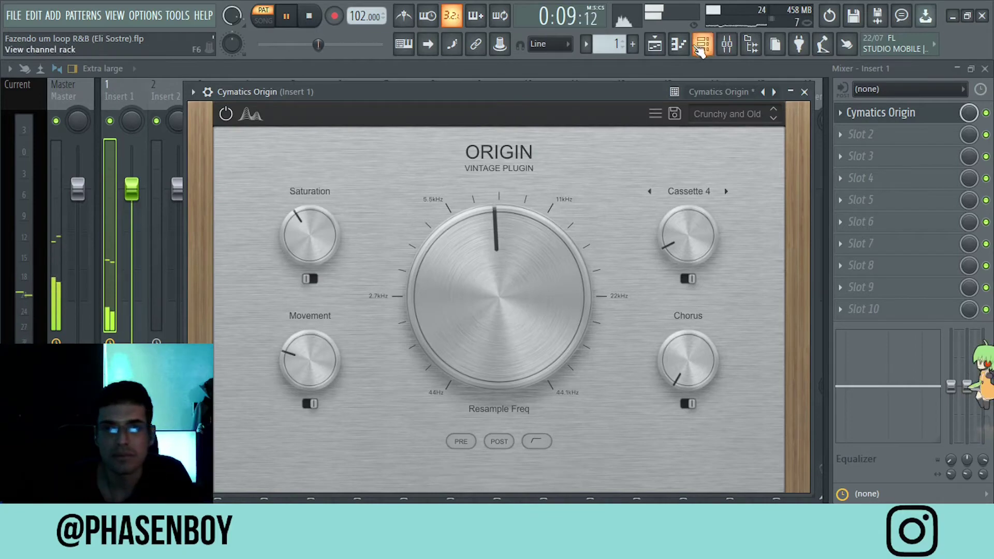
Step: Open the Pad Fx channel's notes and add an F6 note at the start of bar 5
left_click(679, 45)
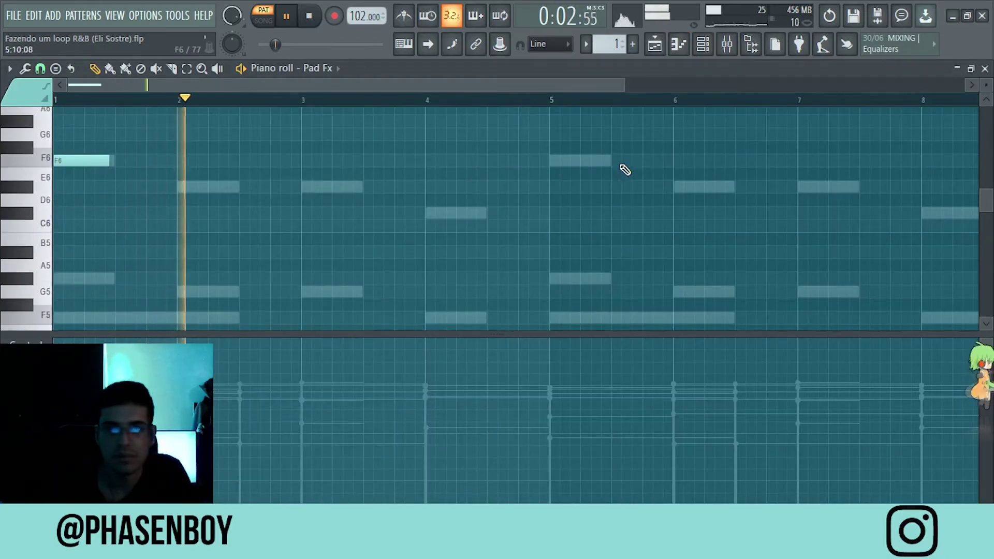
left_click(550, 160)
Step: Open the Bell channel's notes and place a descending F5, C5, G#4 melody starting in bar 1, auditioning its timing
left_click(703, 44)
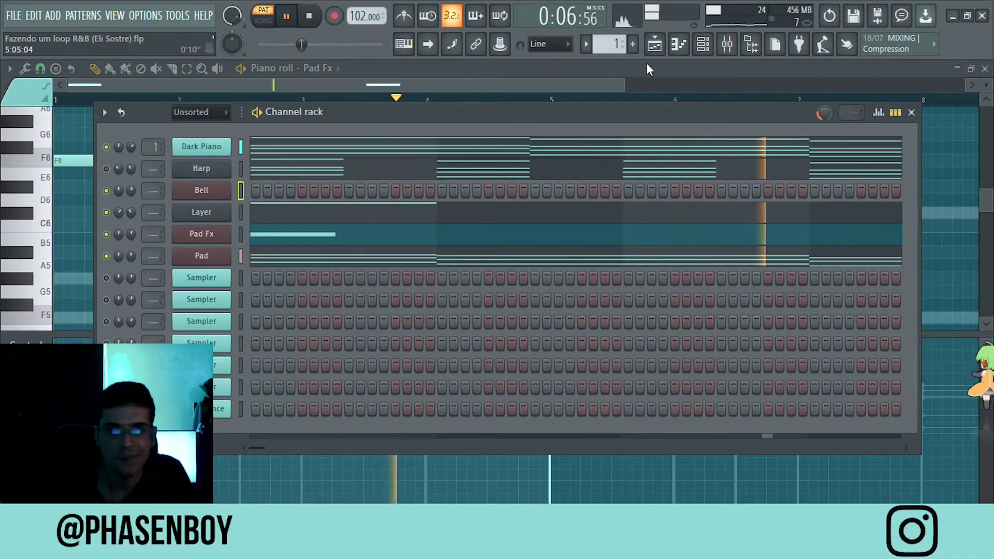
left_click(679, 45)
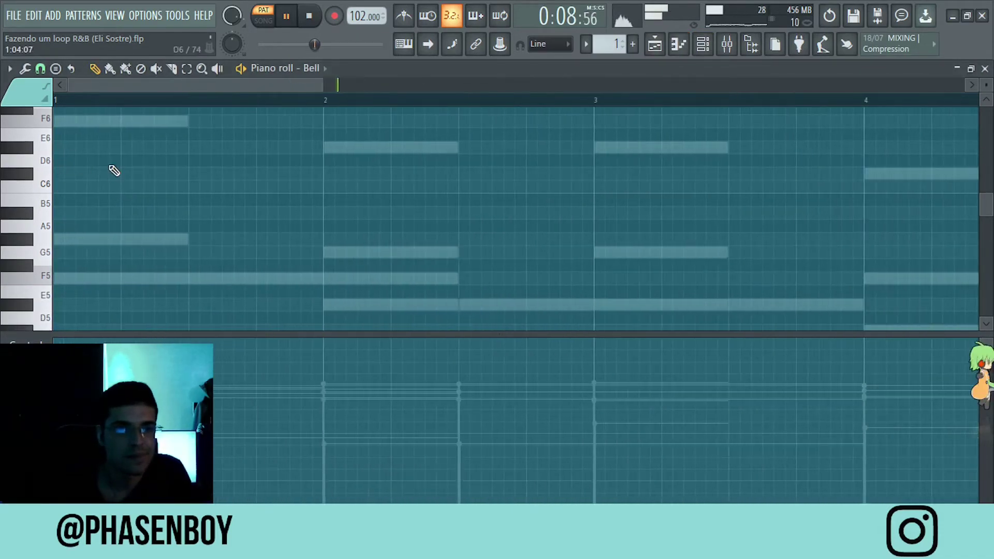
scroll(124, 181, "down", 4)
key("space")
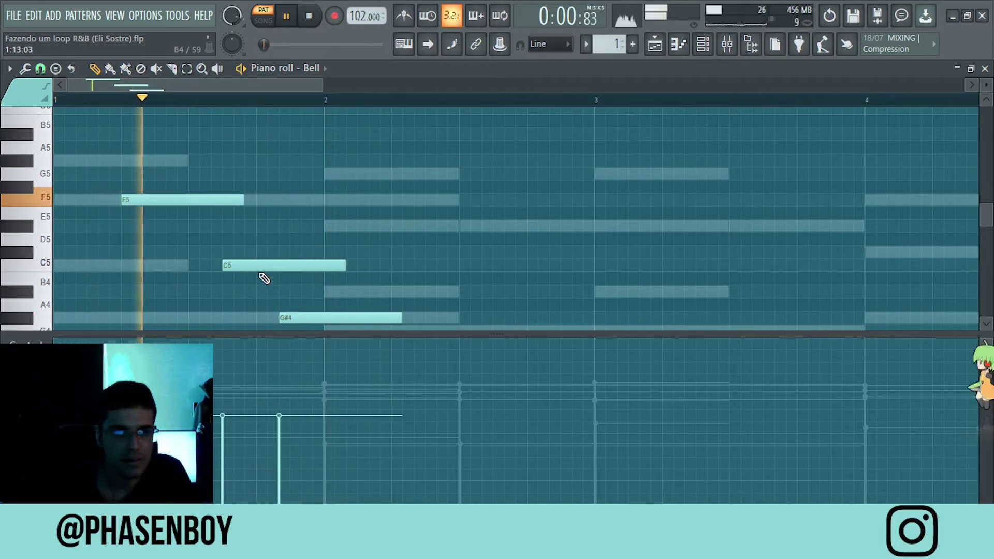
key("space")
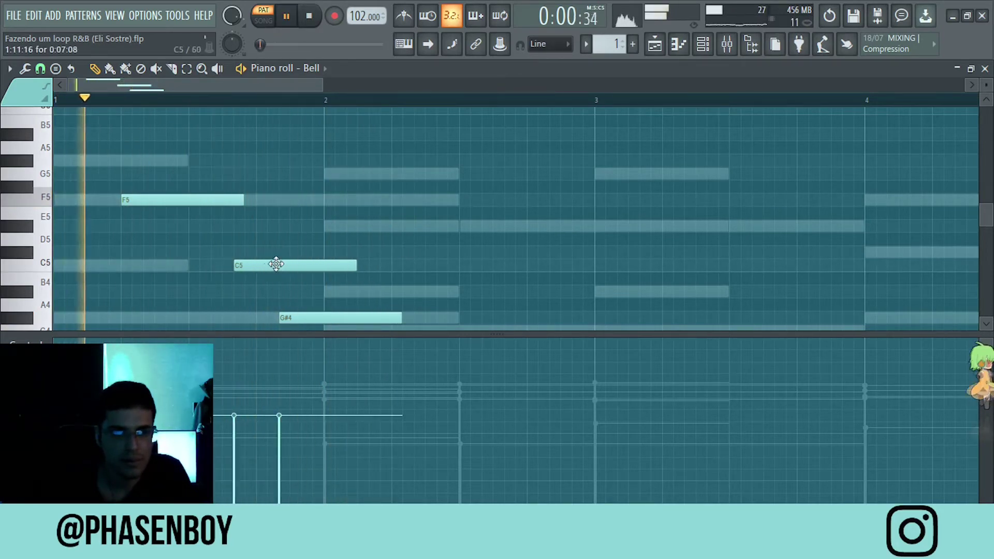
Step: Shift the C5 note later in bar 1 and add G4 and A#4 notes near the end of bar 3
left_click_drag(276, 264, 304, 264)
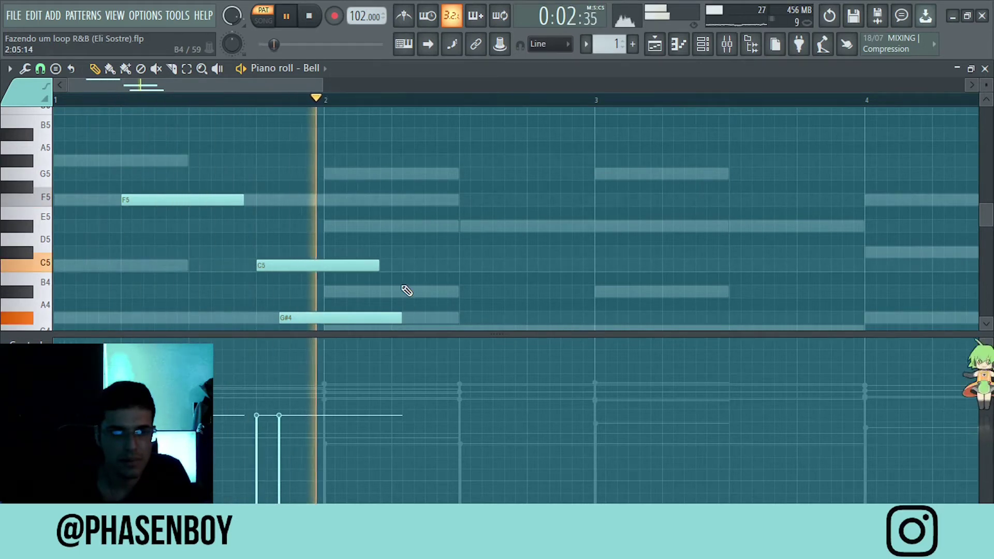
scroll(579, 275, "down", 4)
scroll(673, 207, "up", 4)
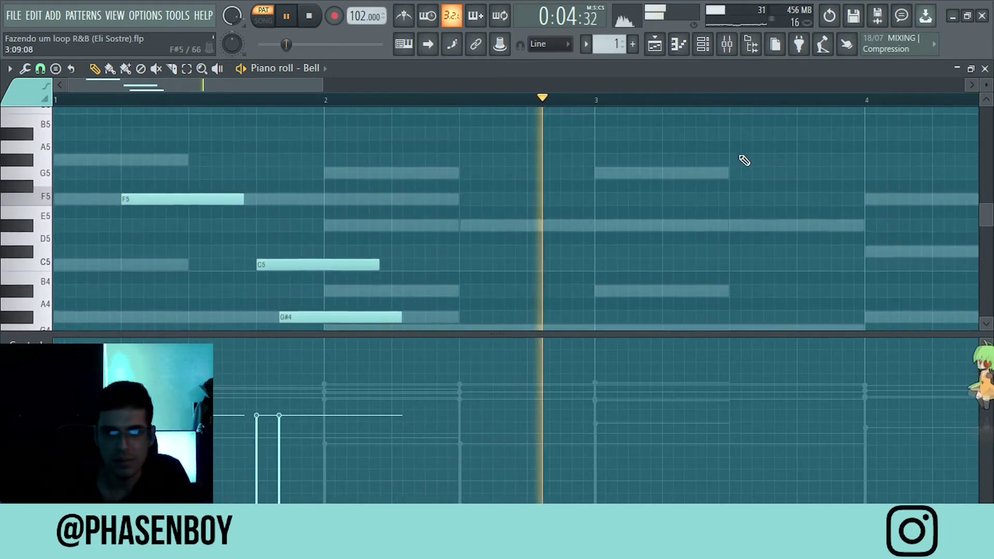
scroll(845, 274, "down", 1)
scroll(841, 272, "down", 2, "ctrl")
key("space")
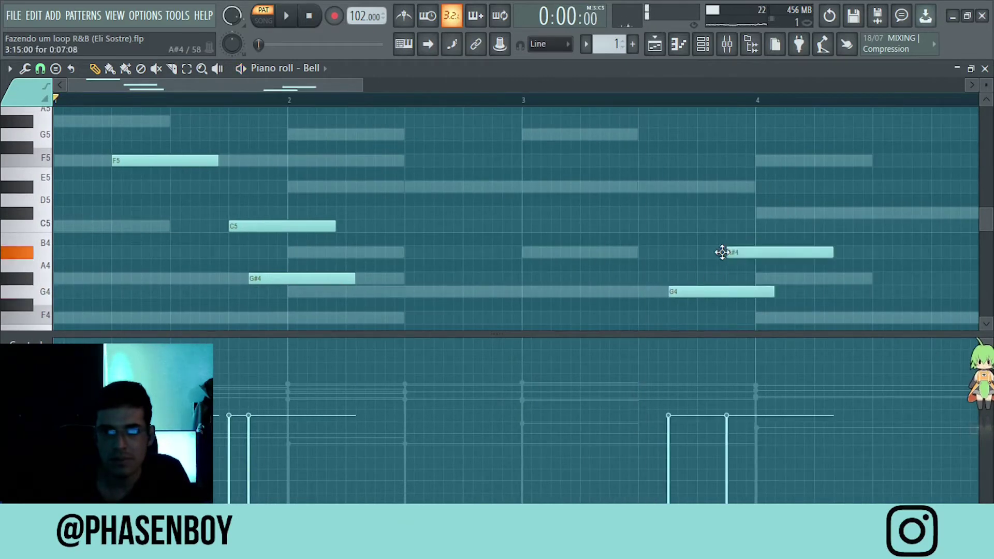
scroll(787, 248, "down", 1, "ctrl")
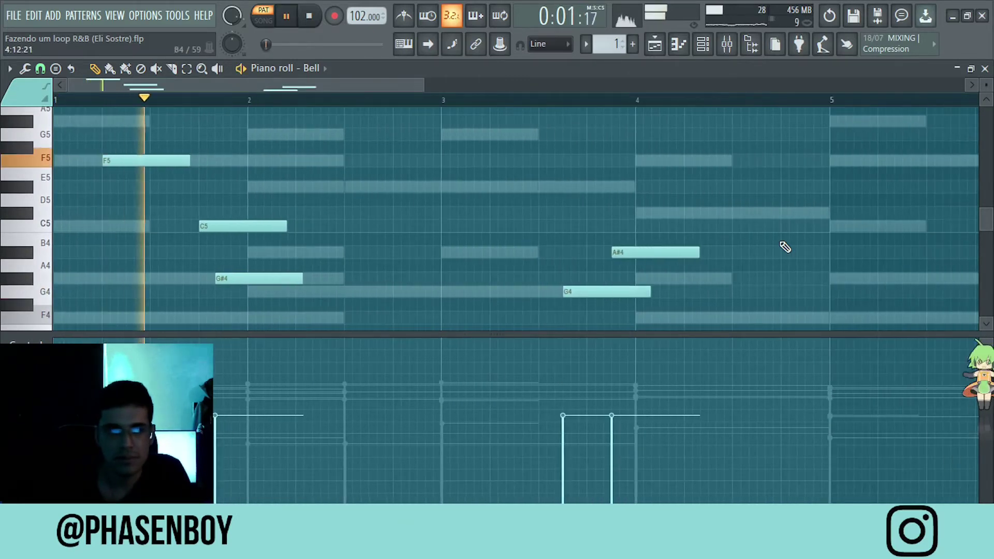
Step: Raise the whole Bell melody by one octave and audition it from the start of the loop
key("ctrl+z")
key("space")
scroll(822, 171, "up", 3)
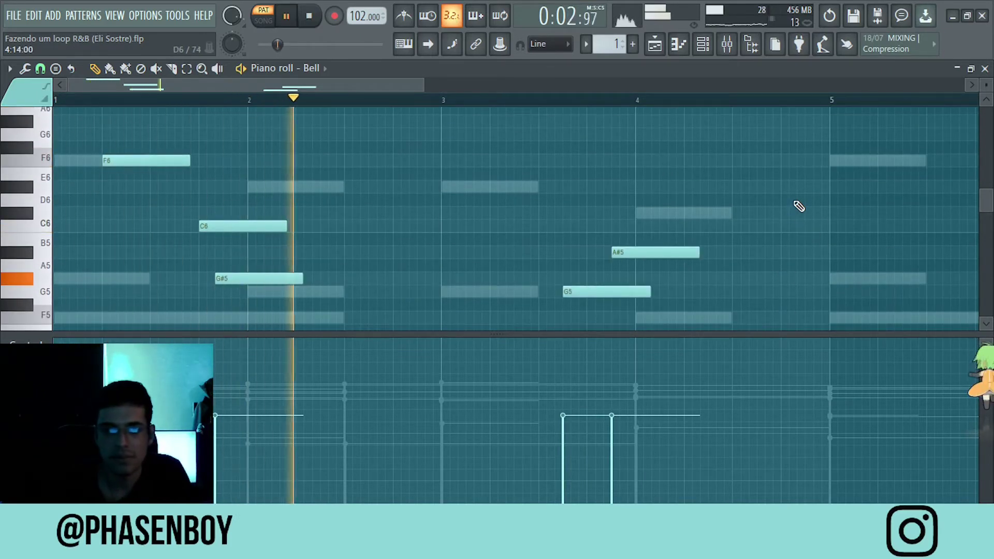
scroll(799, 206, "down", 1, "ctrl")
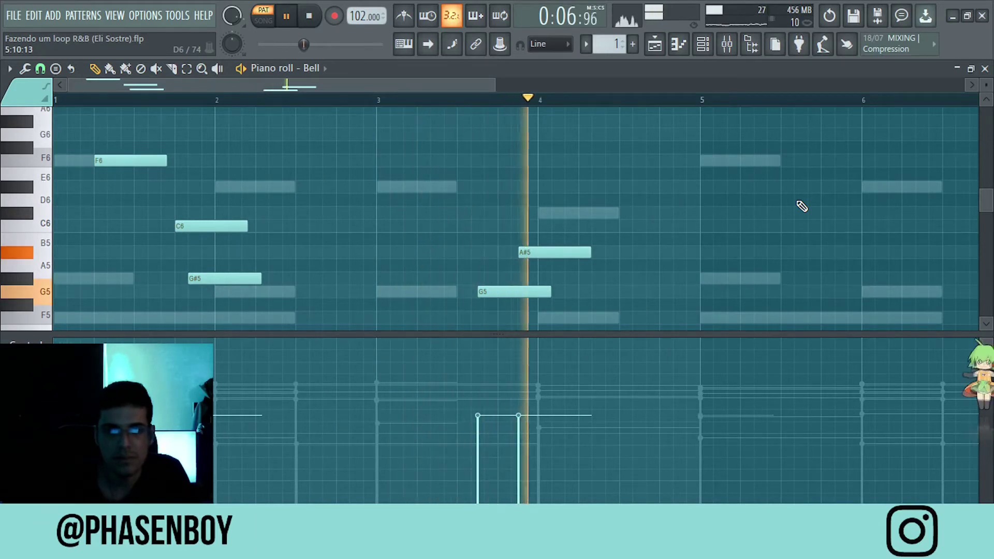
scroll(716, 191, "up", 1)
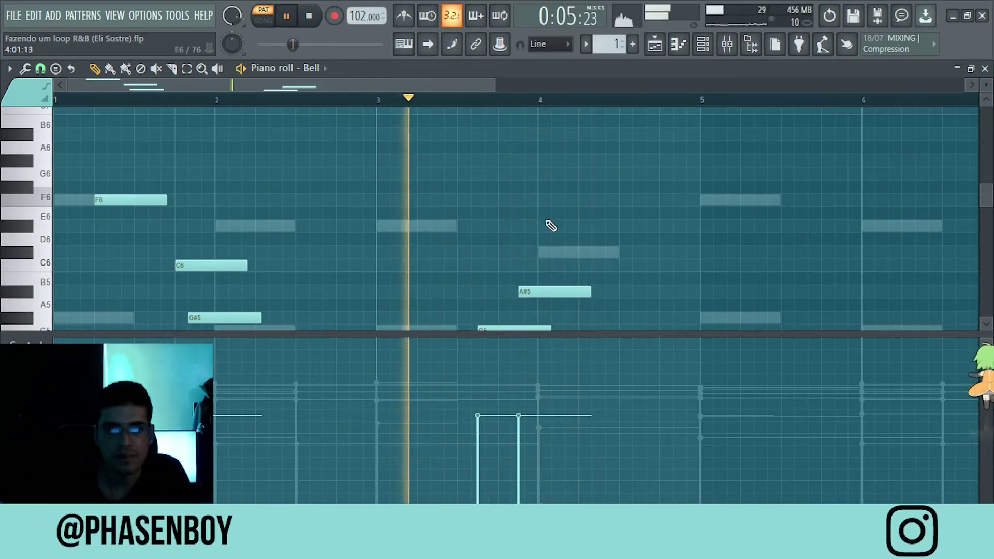
scroll(540, 231, "down", 3)
Step: Move the G5 note back to the middle of bar 3 and remove the A#5 note that follows it
mouse_move(484, 213)
left_mouse_down()
mouse_move(466, 211)
mouse_move(476, 214)
left_mouse_up()
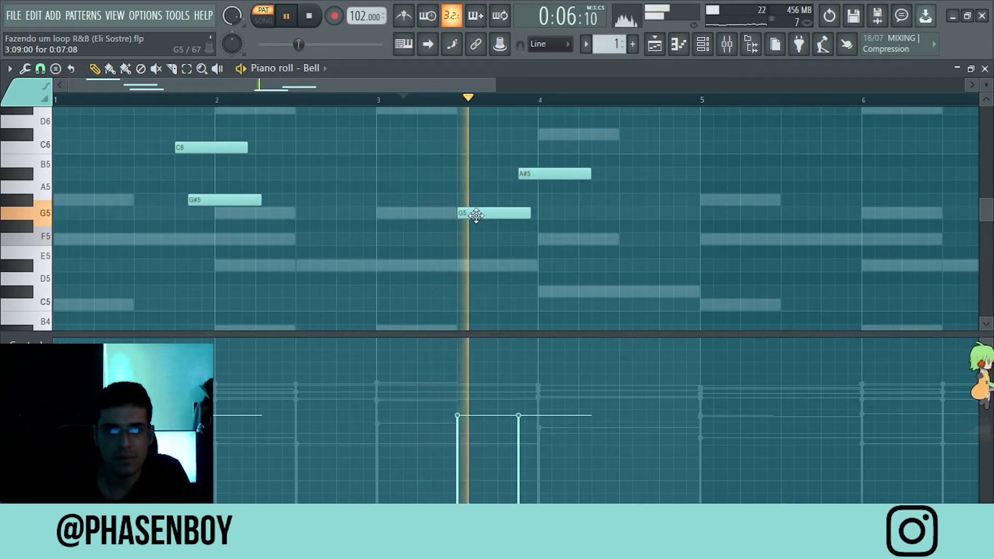
left_click_drag(528, 176, 516, 175)
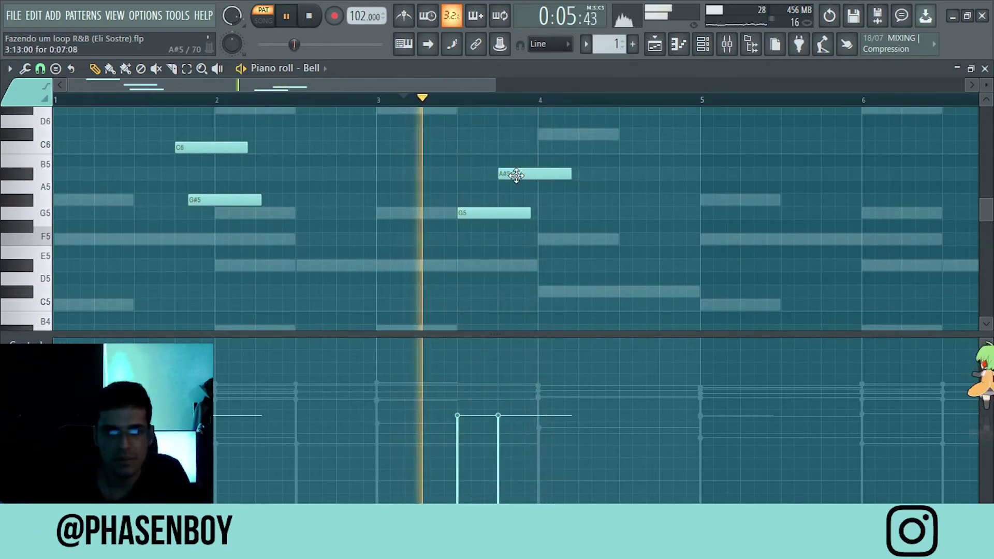
right_click(516, 175)
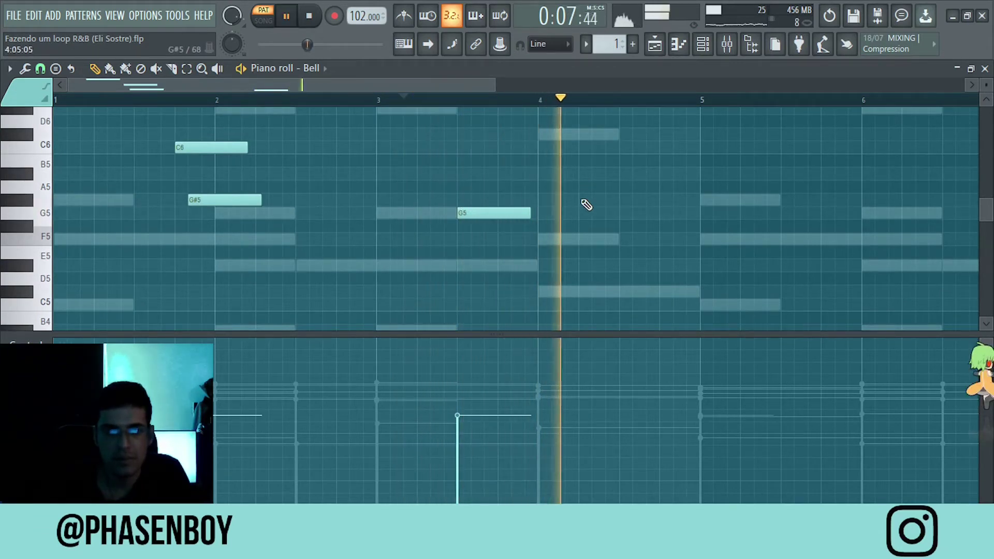
Step: Try an A#5 note near the end of bar 3, audition it against the other parts, and remove it
scroll(542, 231, "up", 2)
key("space")
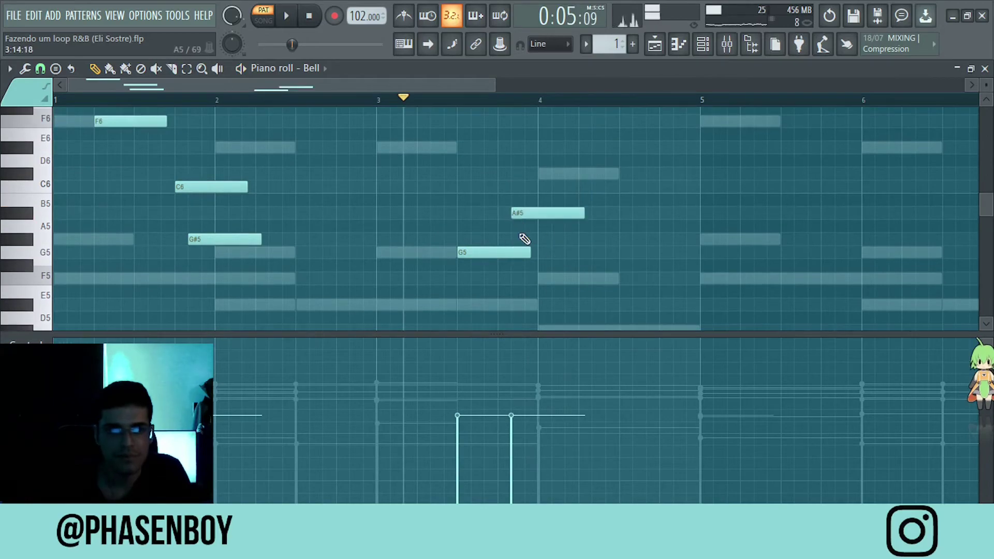
scroll(522, 237, "up", 3)
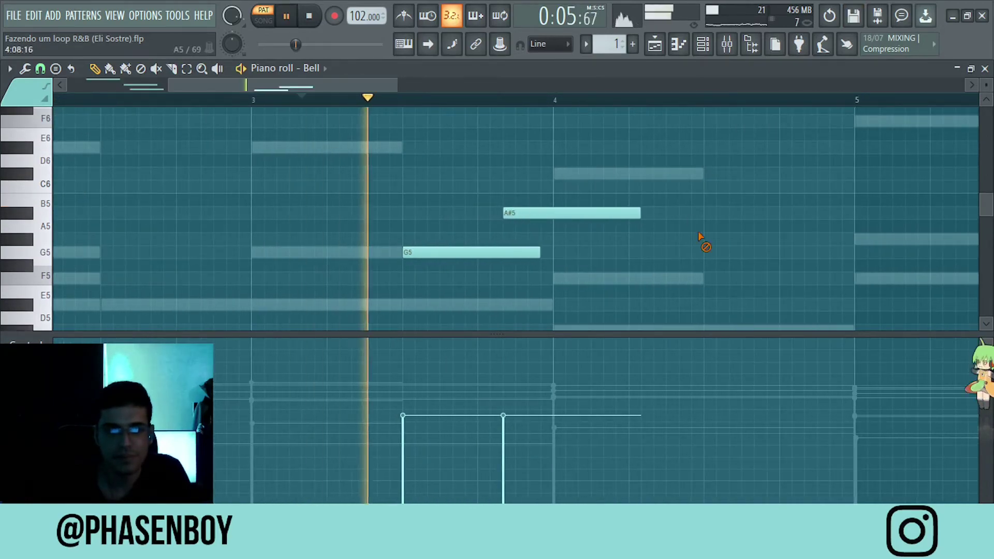
scroll(702, 240, "down", 3)
scroll(698, 236, "down", 2)
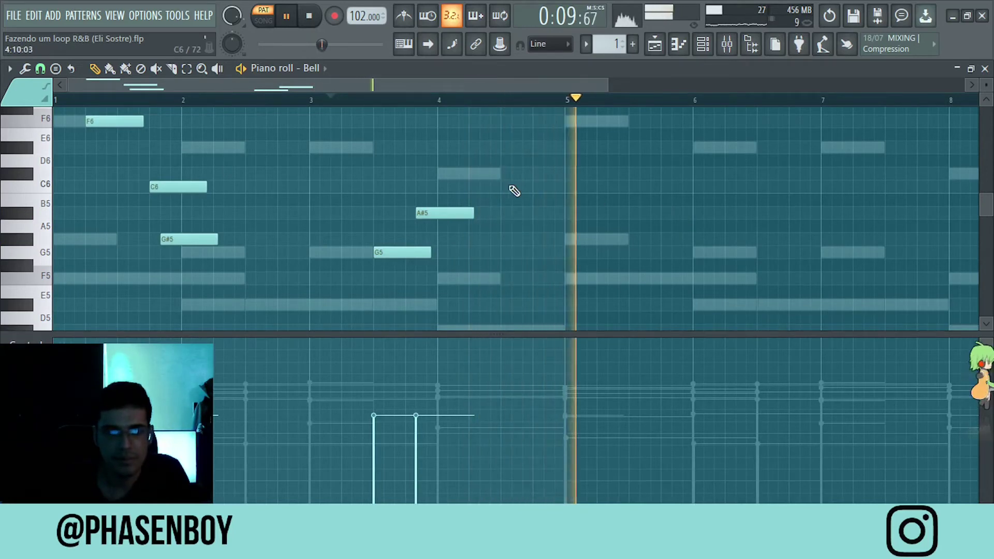
scroll(505, 191, "up", 2)
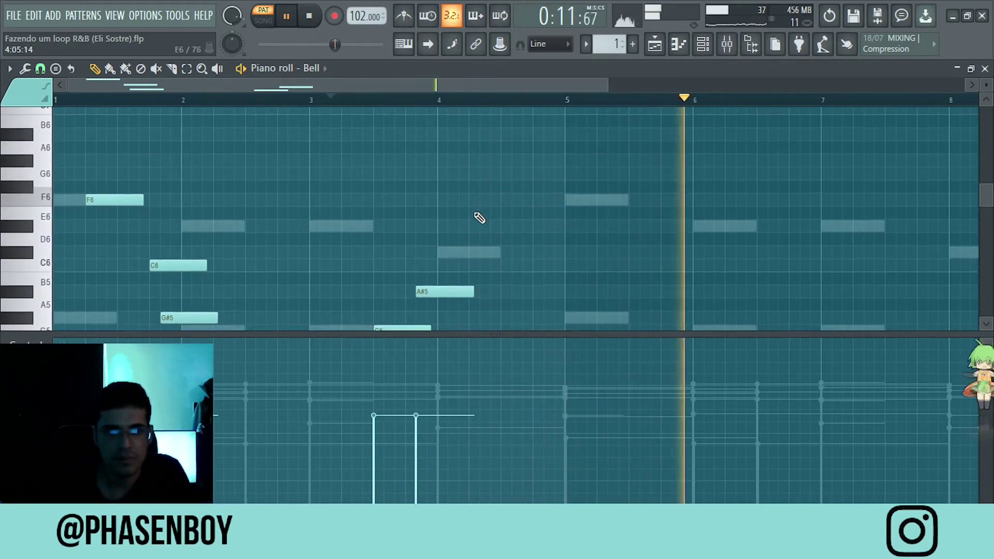
scroll(476, 218, "down", 1)
key("space")
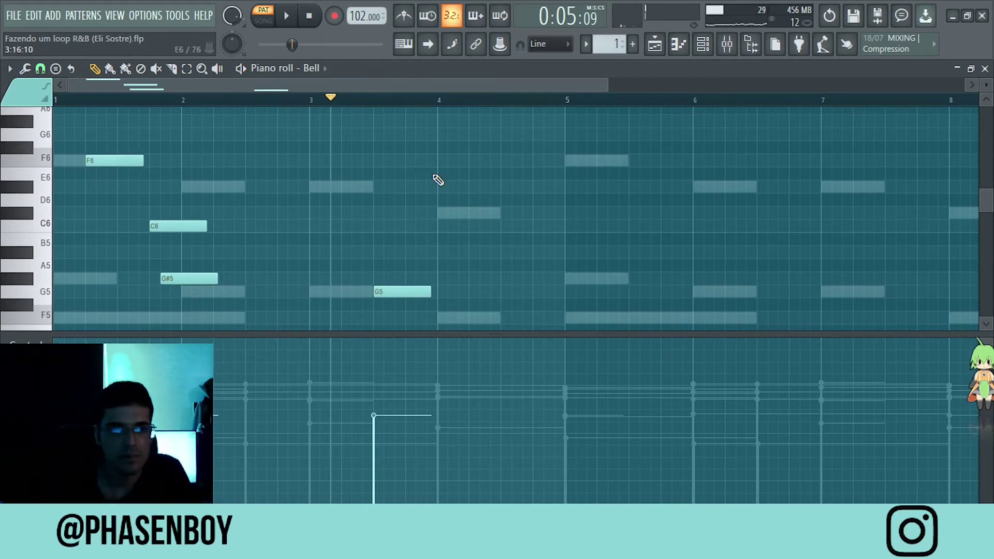
Step: Duplicate the full Bell phrase four bars on so that the copy plays from bar 5, and audition it
scroll(438, 180, "down", 1)
key("ctrl+a")
left_click_drag(104, 124, 609, 122)
left_click(705, 48)
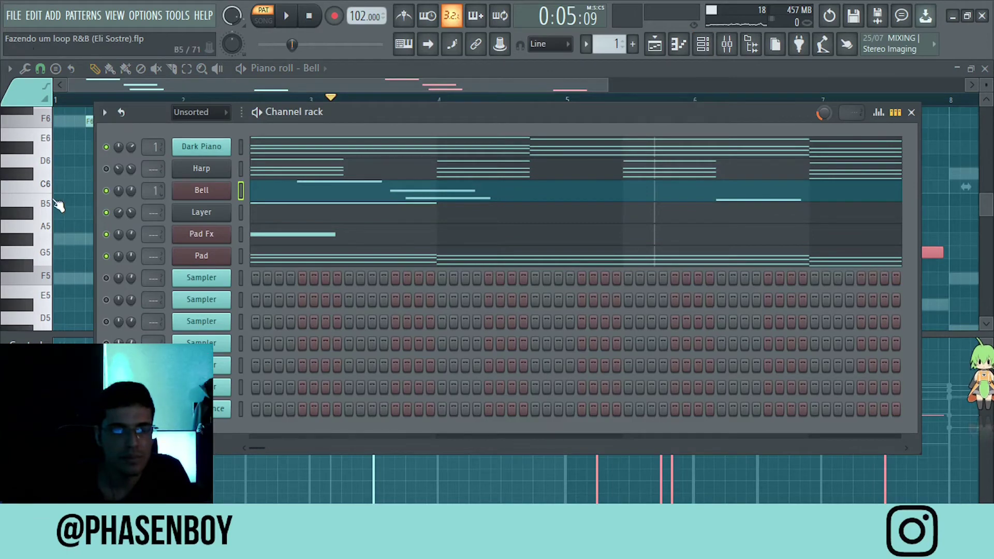
key("F6")
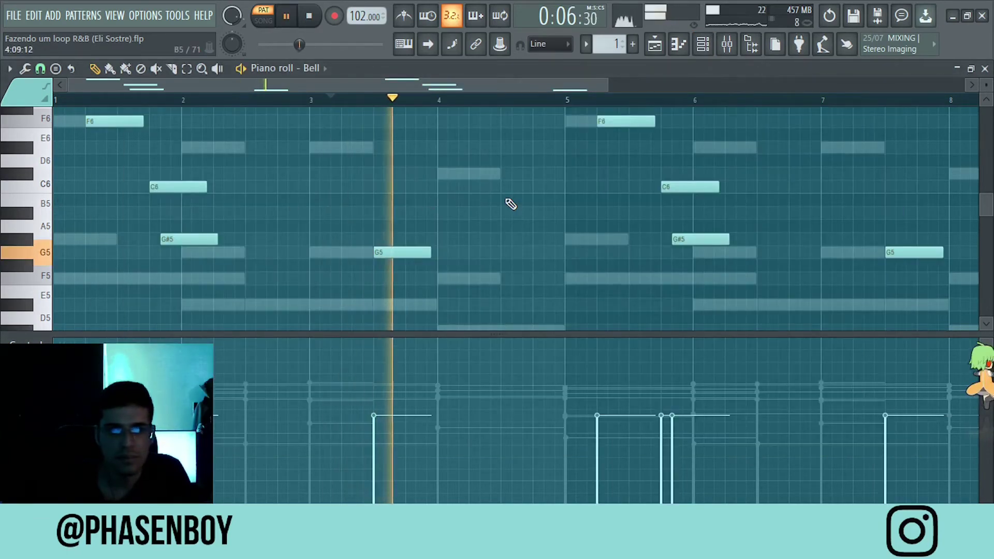
Step: Show the channel rack and pan the Bell channel 15% left, soloing channels to compare their stereo placement
left_click(702, 45)
left_click(702, 44)
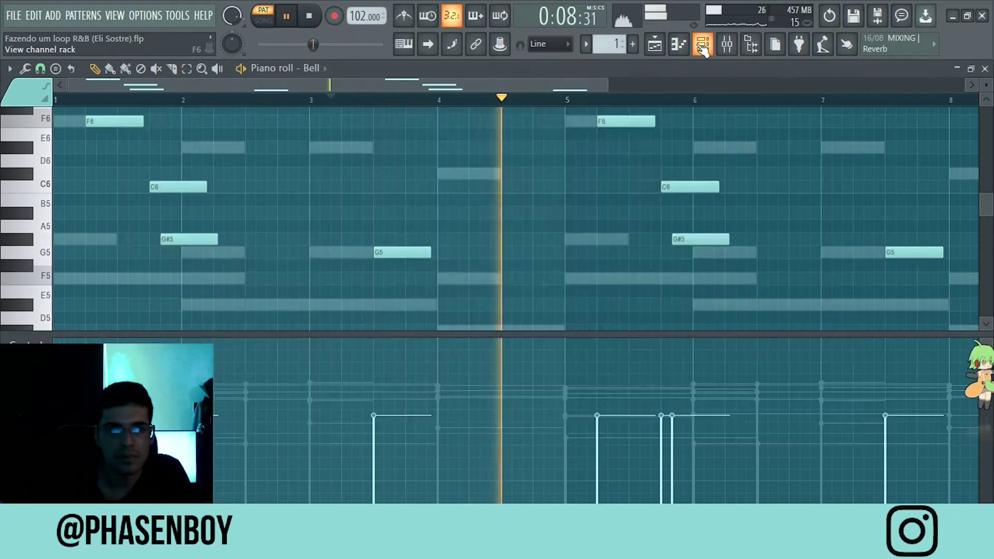
left_click(703, 44)
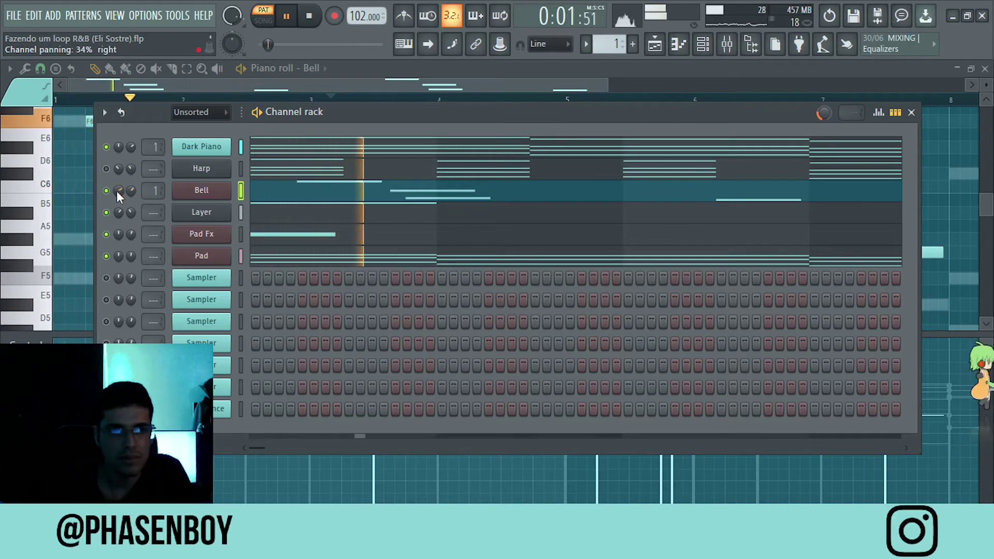
left_click_drag(116, 190, 116, 212)
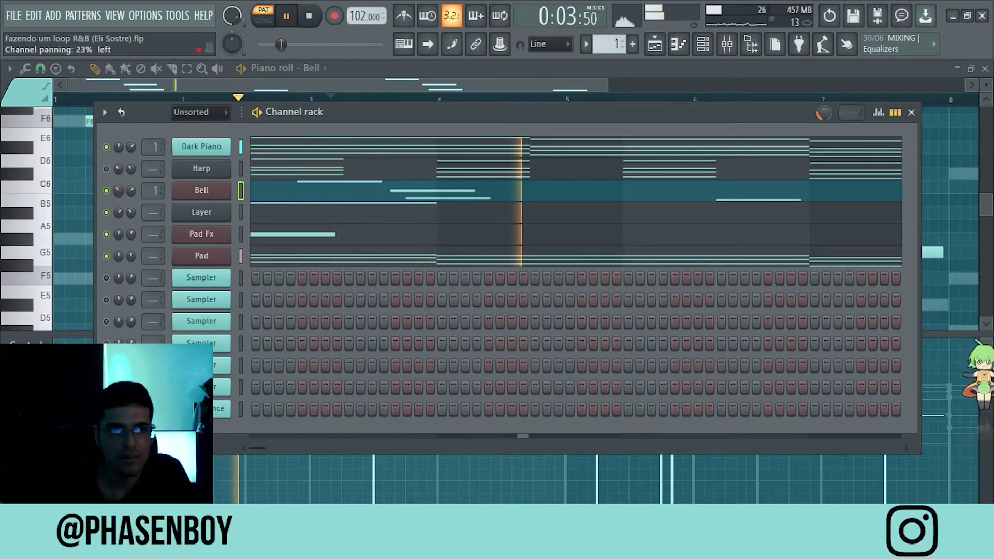
right_click(104, 142)
left_click(129, 148)
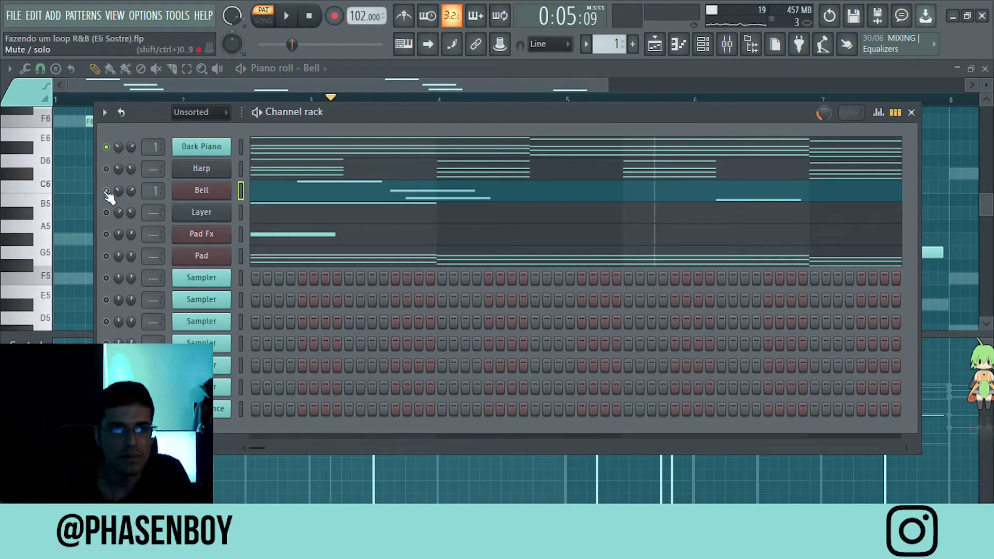
left_click_drag(120, 194, 120, 187)
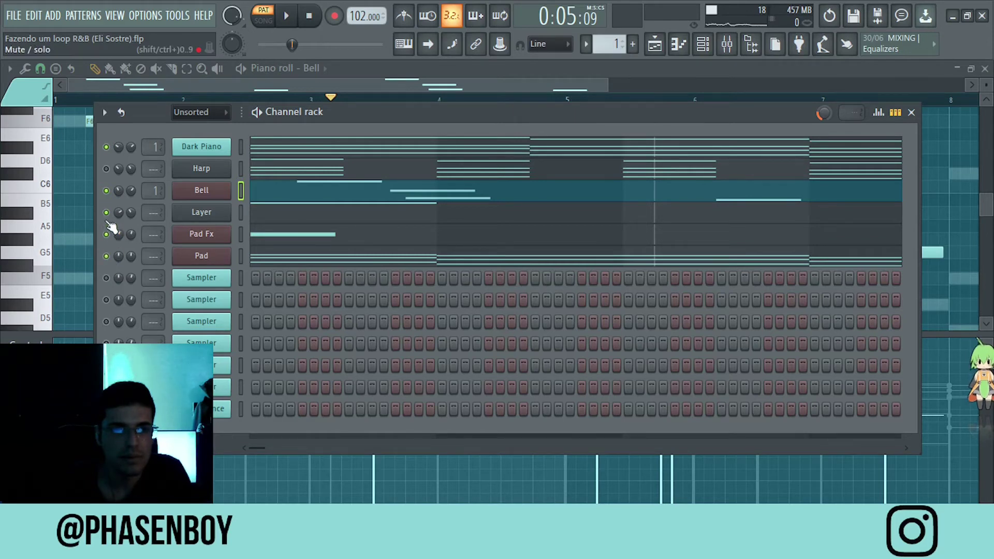
key("space")
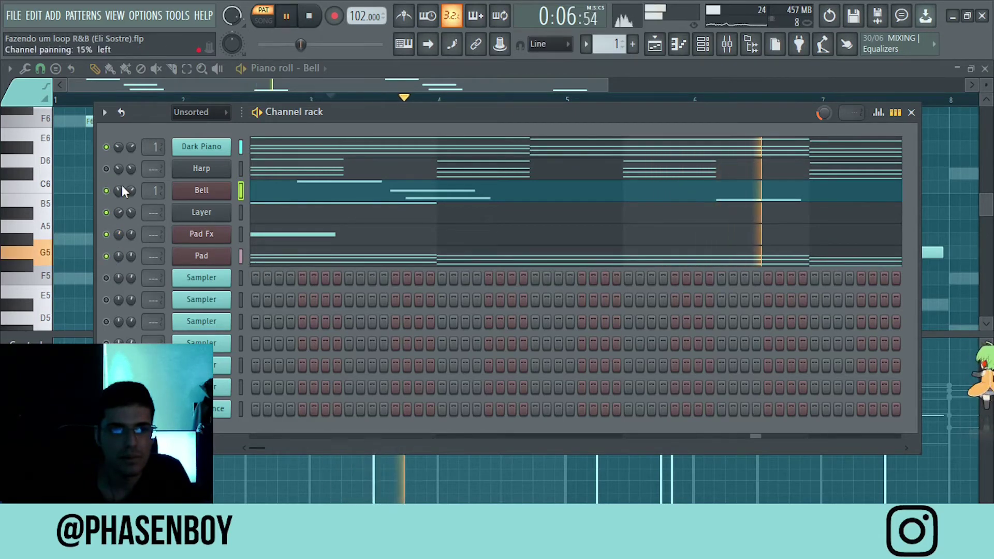
Step: Open the Harp channel's notes and place a descending G#4, F4, C4 arpeggio in bar 1, with C4 on the last beat
left_click(240, 169)
key("space")
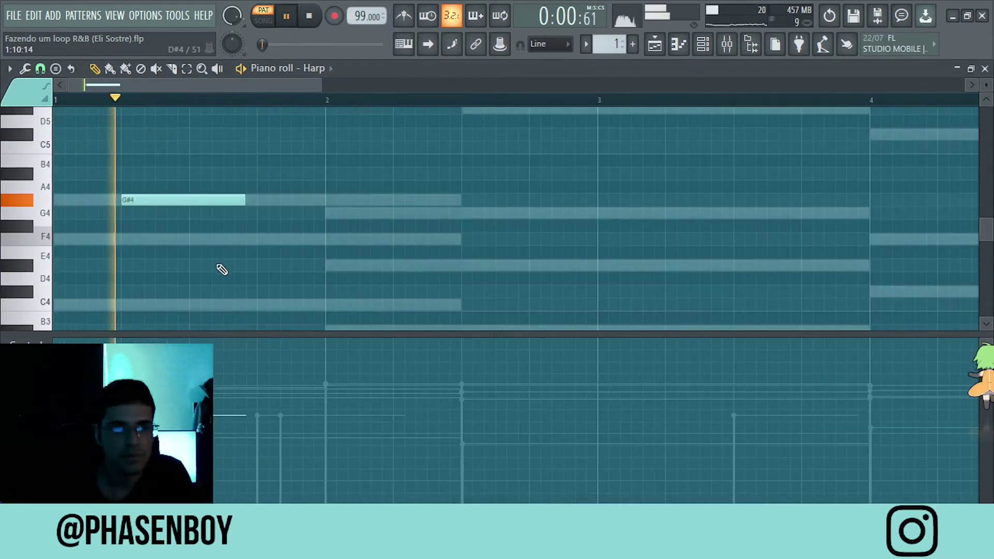
left_click(225, 239)
key("space")
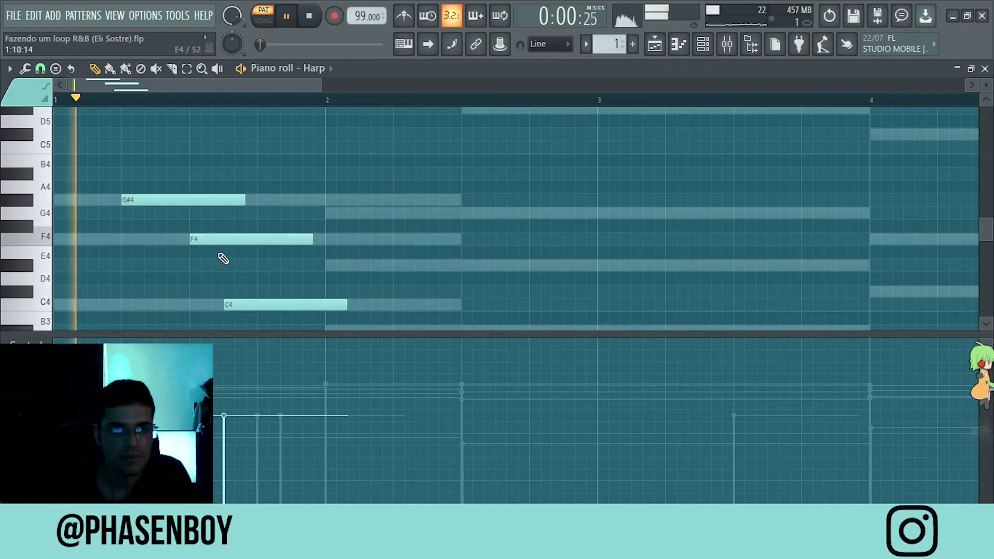
key("space")
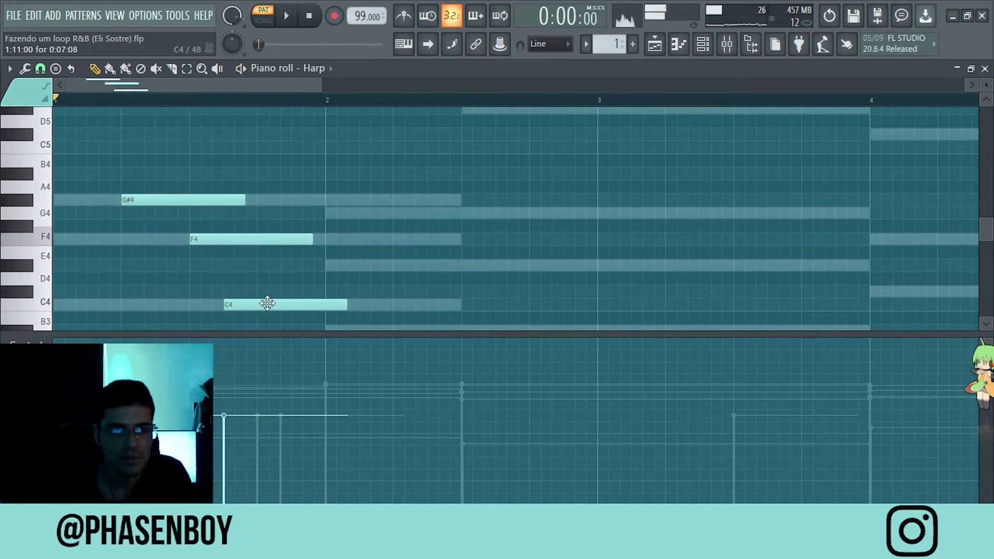
left_click_drag(258, 309, 290, 305)
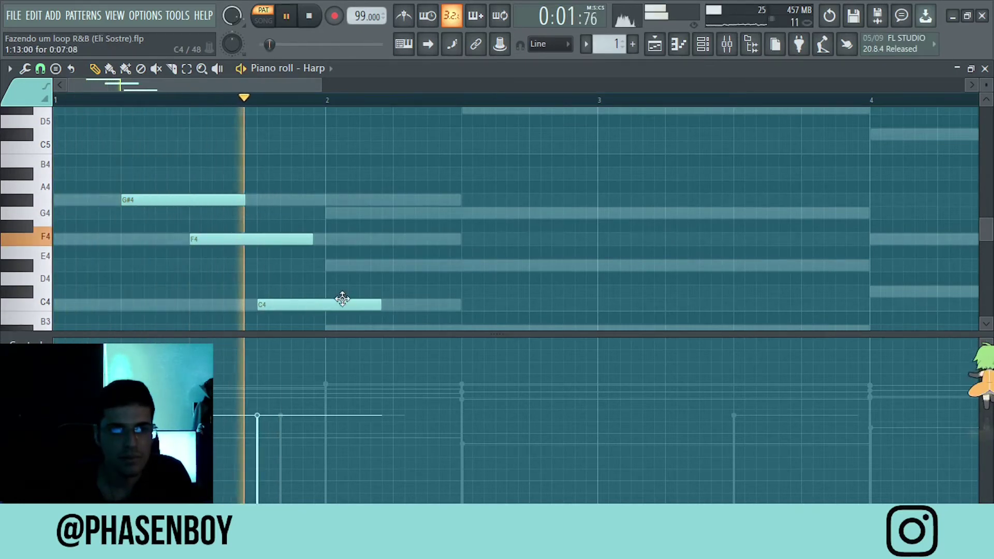
Step: Continue the Harp arpeggio with G4, D#4 and A#3 notes in bar 2
key("space")
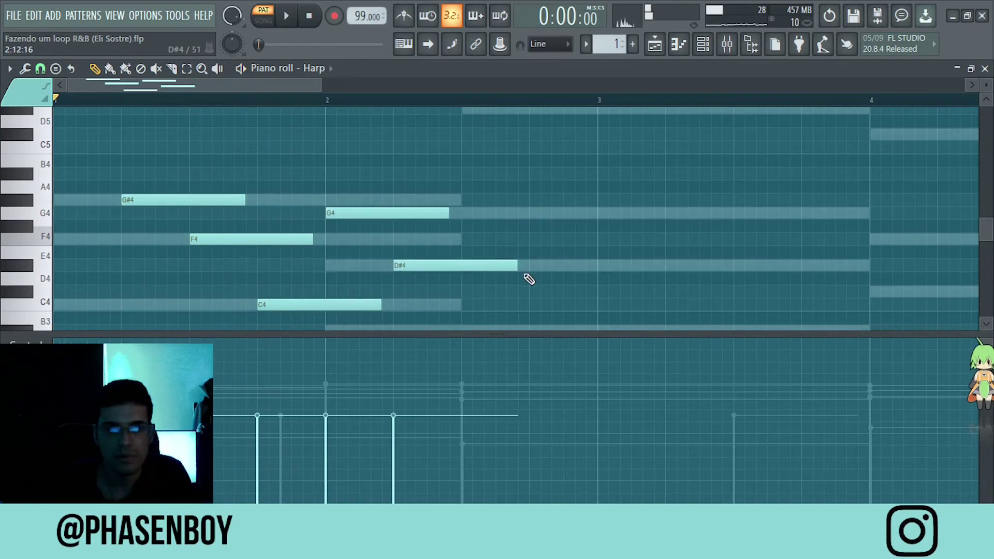
scroll(528, 279, "down", 4)
scroll(554, 251, "up", 3)
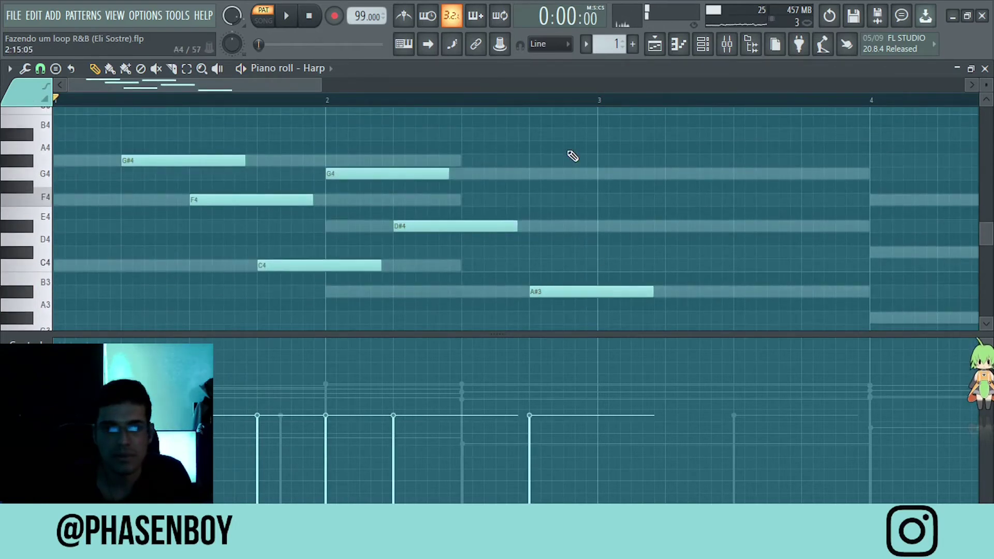
Step: Repeat the G4, D#4, A#3 figure in bar 3 and place F4, C#4 and G#3 notes in bar 4
left_click_drag(561, 124, 217, 337)
left_click_drag(191, 152, 725, 166)
left_click(703, 247)
scroll(673, 223, "down", 2)
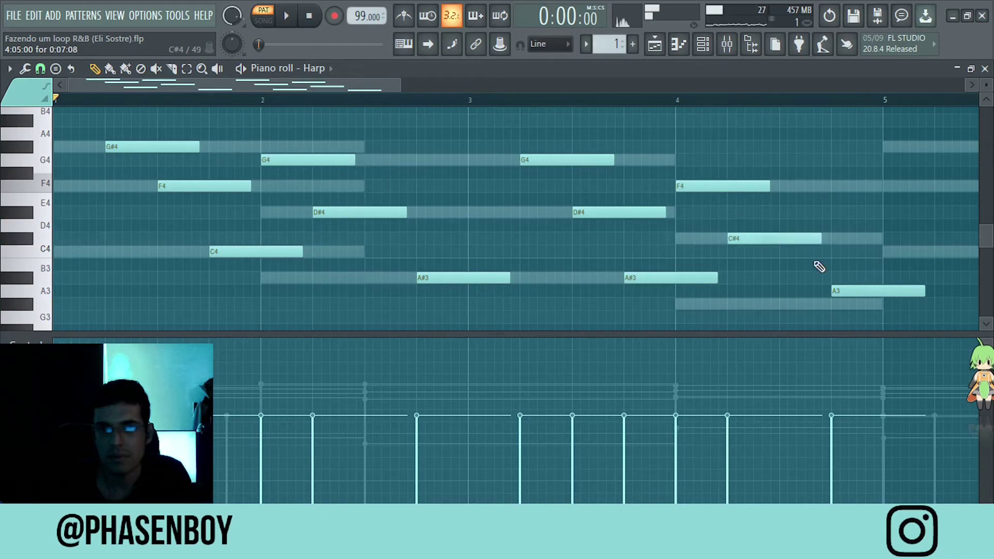
left_click_drag(846, 295, 844, 308)
scroll(721, 271, "down", 4)
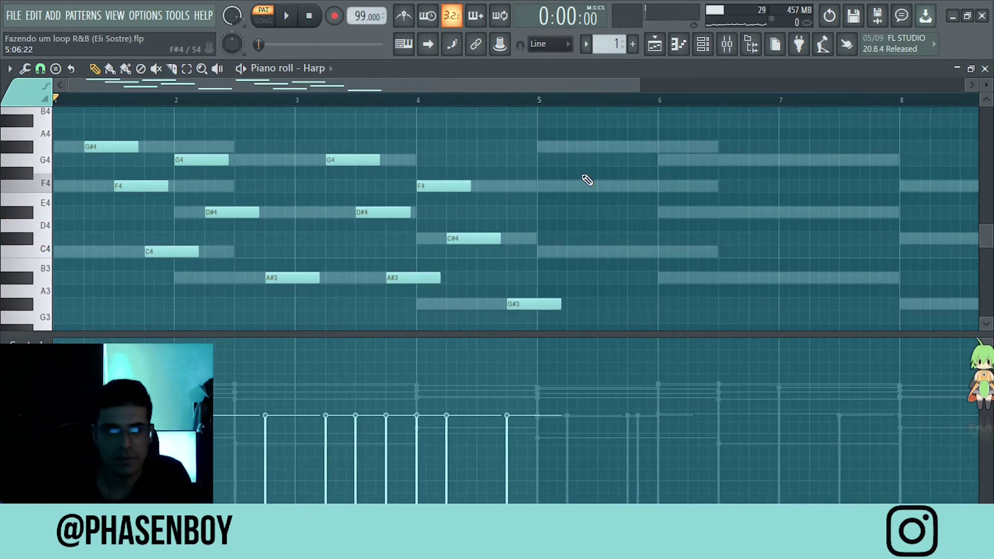
Step: Articulate all the Harp notes so that each one ends where the next begins
scroll(585, 176, "down", 2)
key("ctrl+a")
scroll(304, 249, "up", 3)
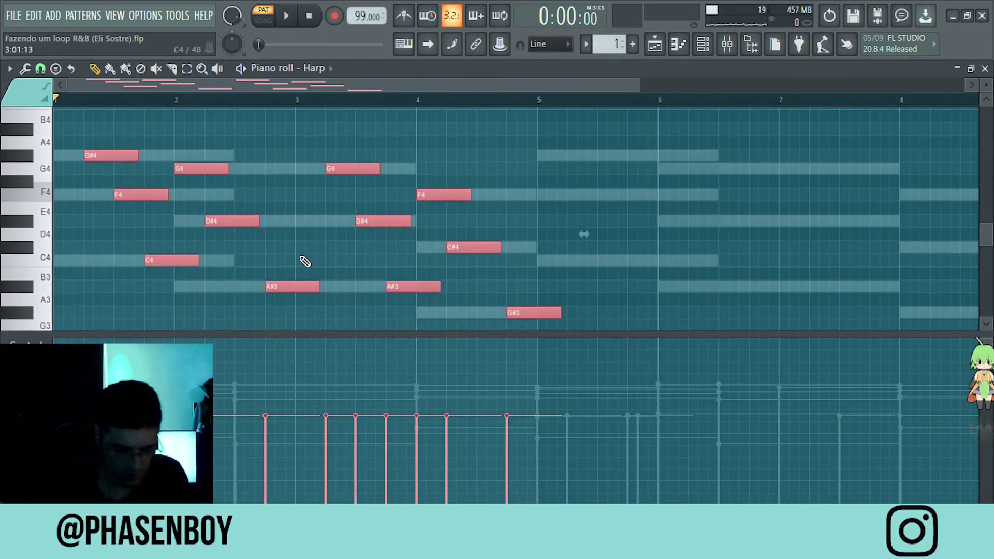
key("alt+shift+a")
key("Return")
left_click(620, 284)
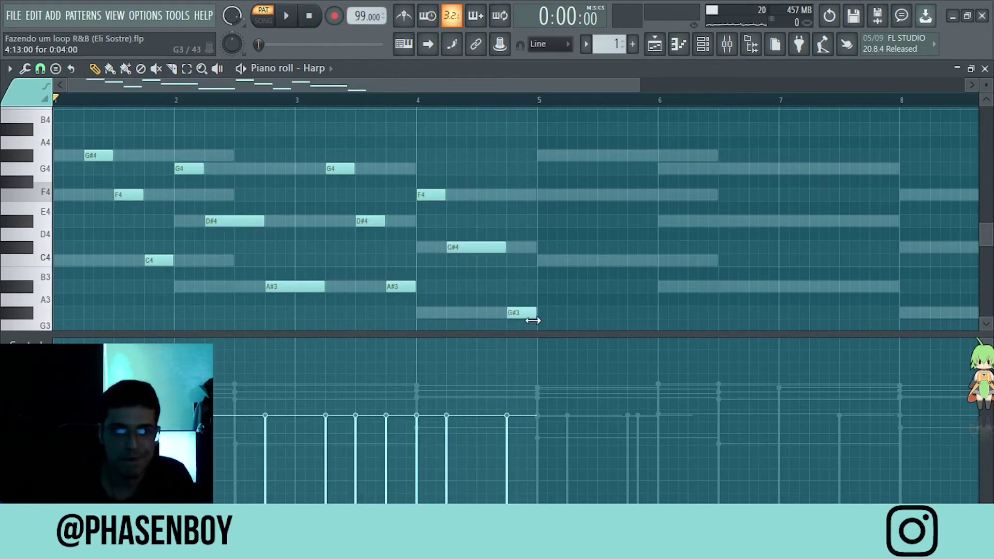
Step: Transpose all the Harp notes up one octave while auditioning the arpeggio
key("ctrl+a")
scroll(129, 162, "down", 3)
key("space")
scroll(147, 229, "up", 5)
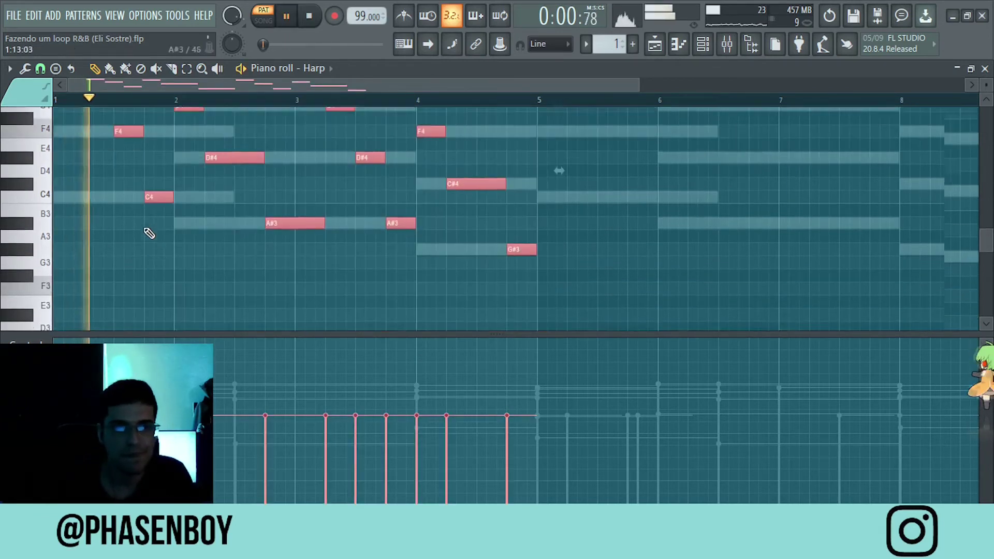
key("ctrl+Up")
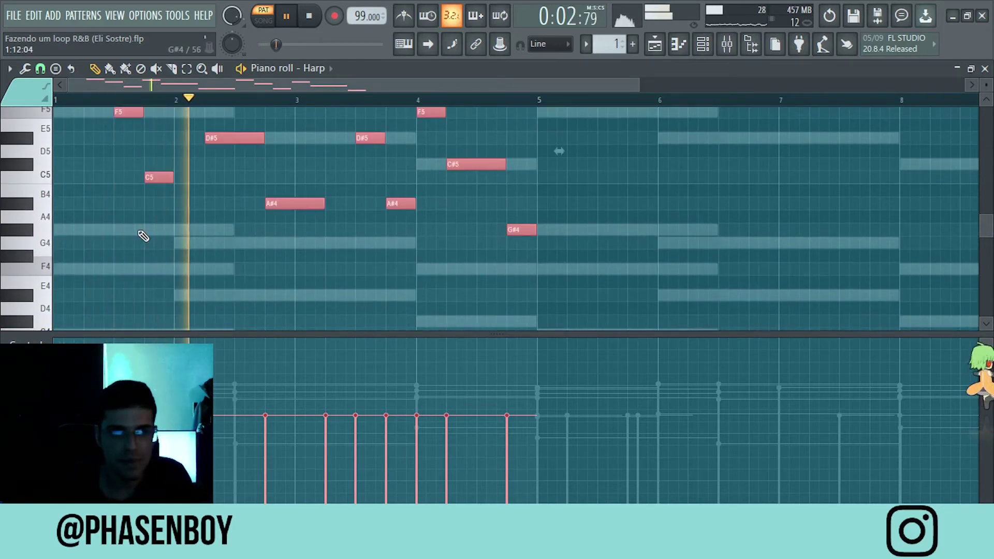
Step: Duplicate all the Harp notes into bars 5 to 8, aligned to the same beat offset as the first four bars
scroll(311, 163, "up", 3)
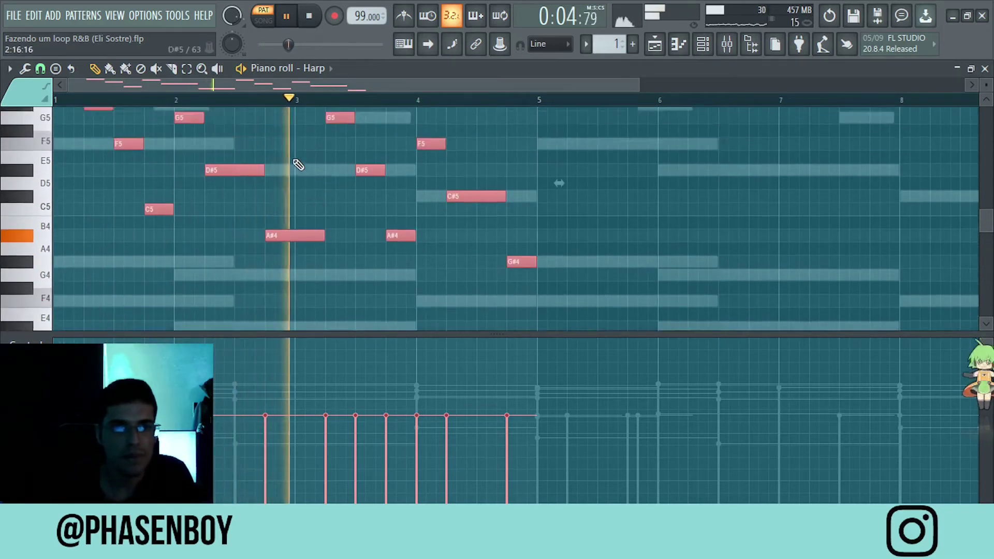
key("ctrl+d")
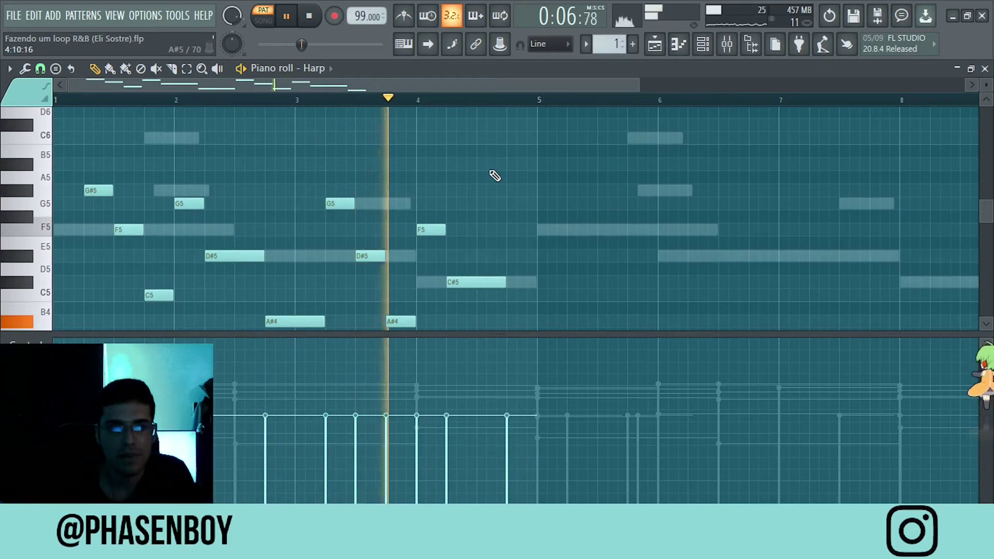
left_click_drag(504, 162, 55, 326)
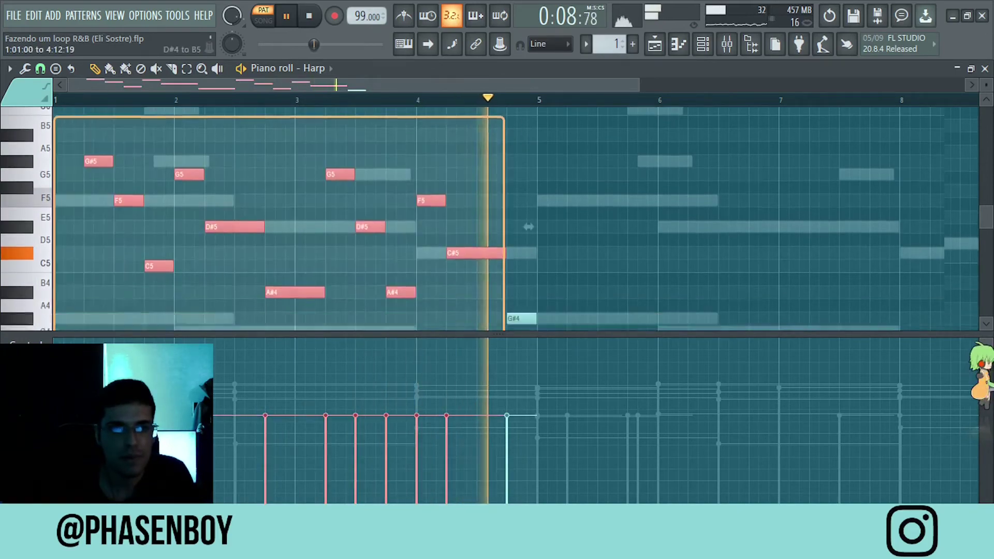
scroll(428, 211, "up", 2)
scroll(568, 266, "down", 2)
key("ctrl+a")
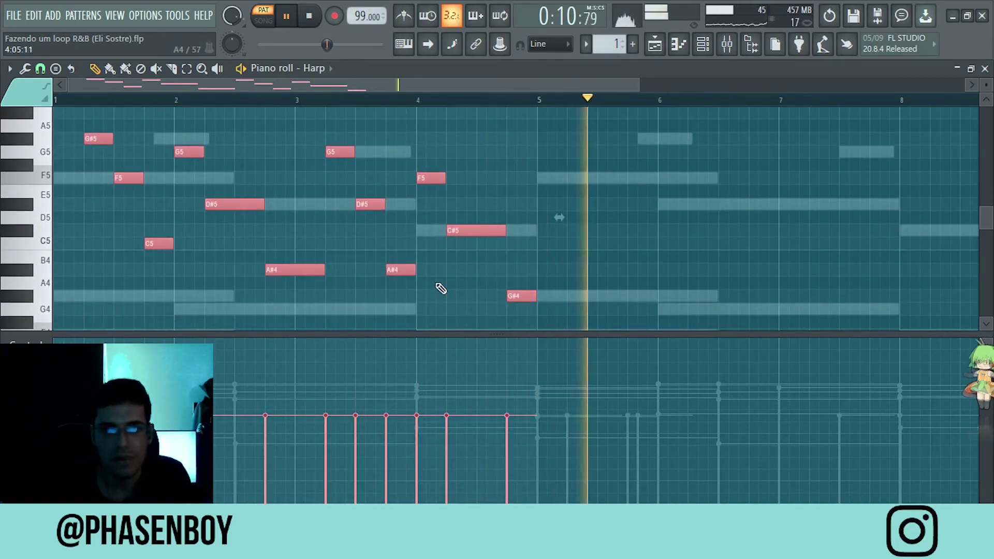
left_click_drag(403, 270, 854, 270)
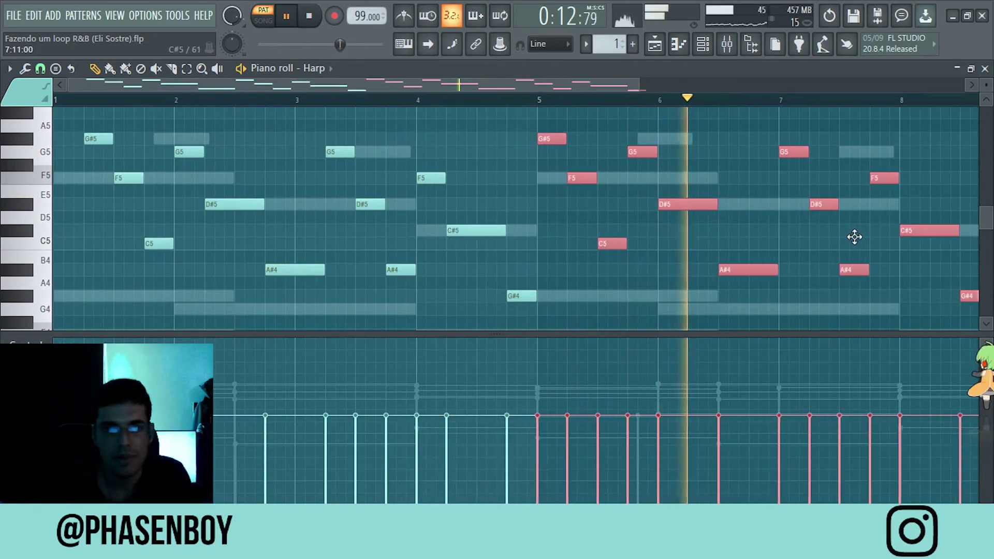
scroll(561, 156, "down", 1)
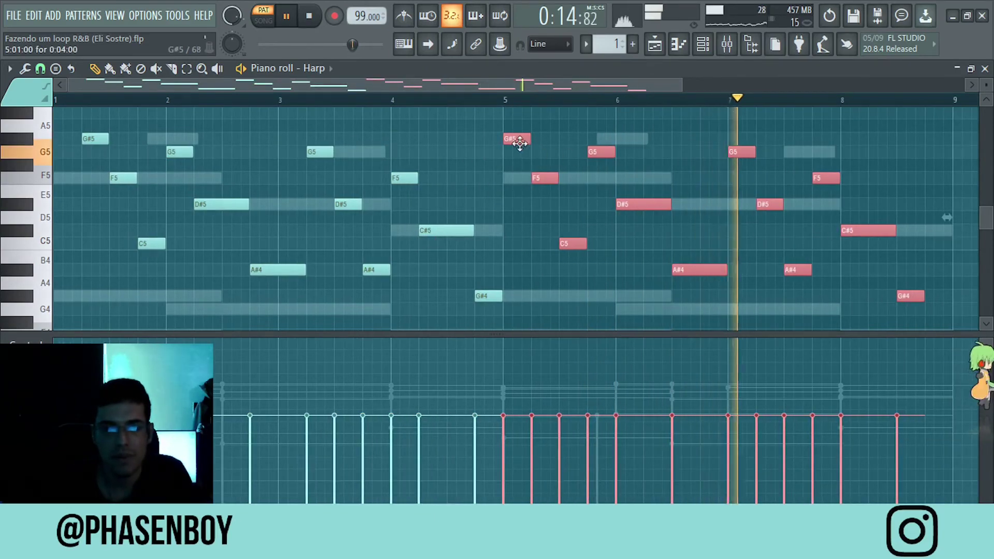
left_click_drag(518, 145, 546, 144)
scroll(595, 150, "down", 2)
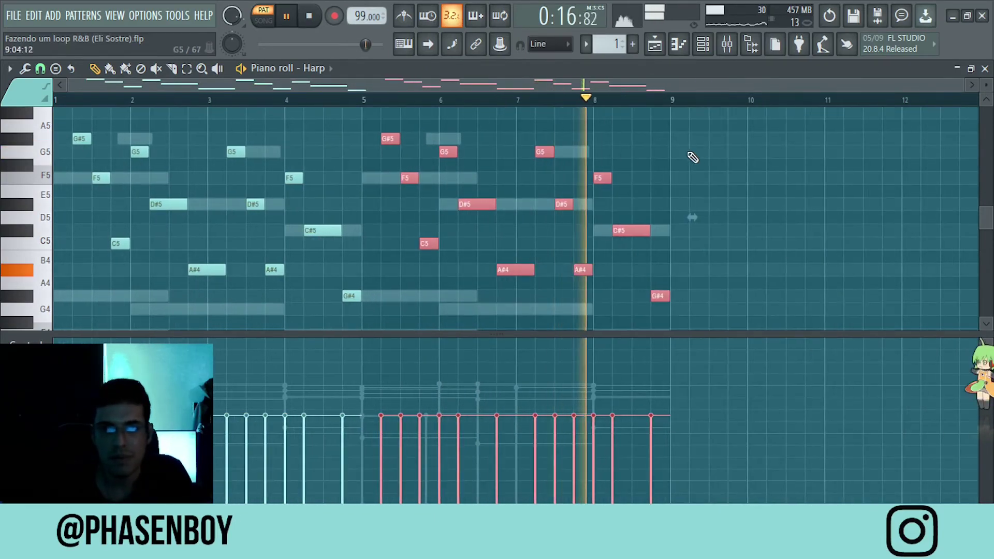
left_click(698, 132)
Step: Pan the Harp channel about 6% left while the loop plays
key("F6")
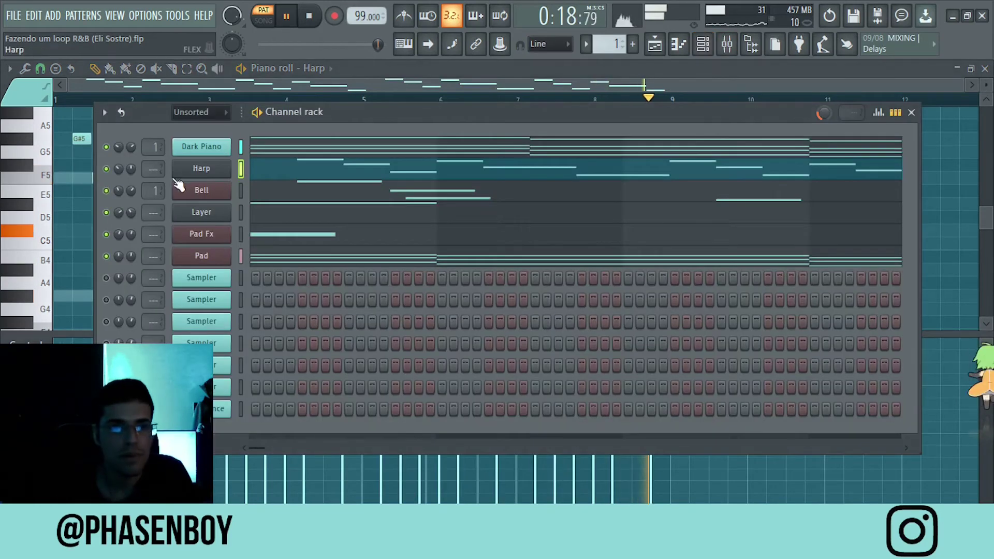
left_click_drag(118, 168, 117, 174)
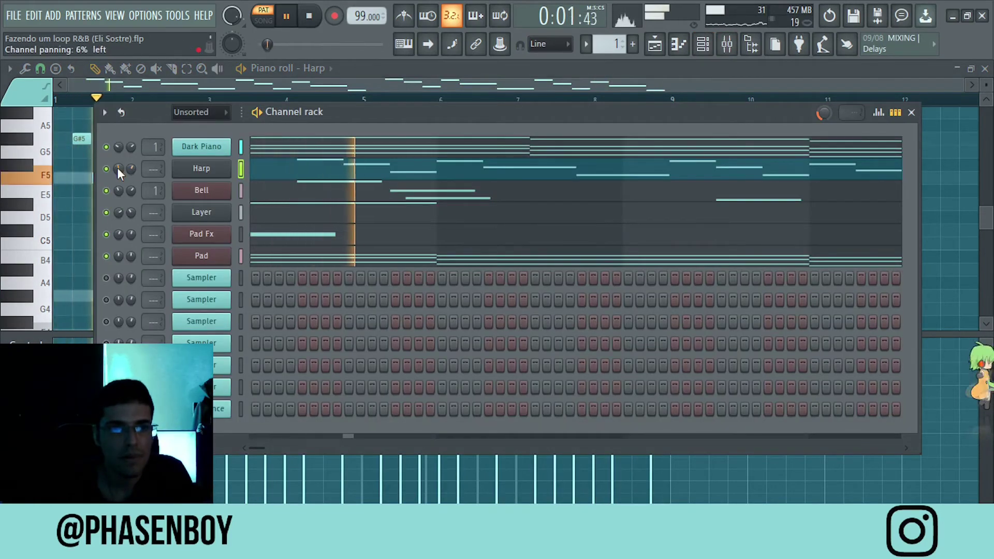
right_click(117, 171)
left_click(141, 172)
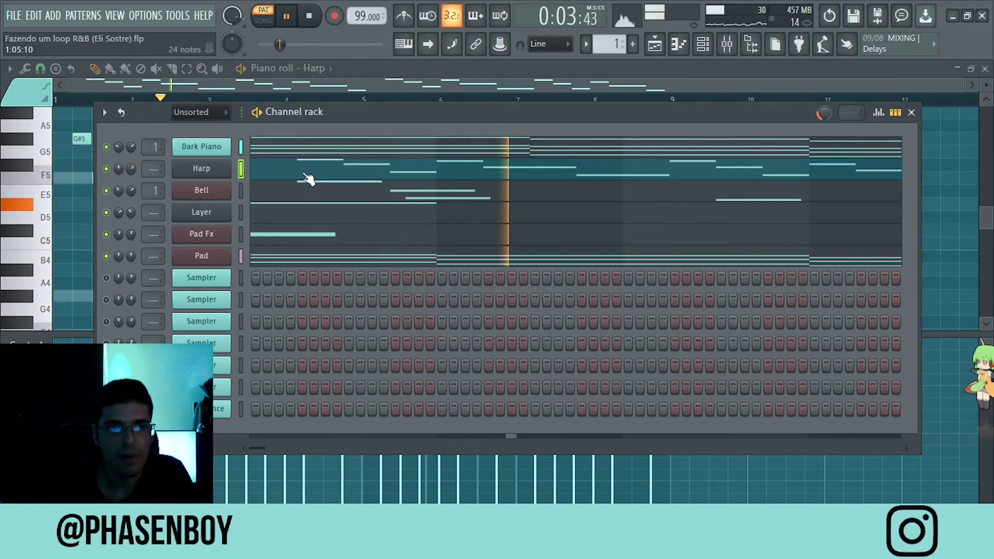
Step: Shape the Harp's FLEX sound: lower EQ Low, set pitch to +12, raise the volume envelope attack and switch off the master filter
left_click(220, 173)
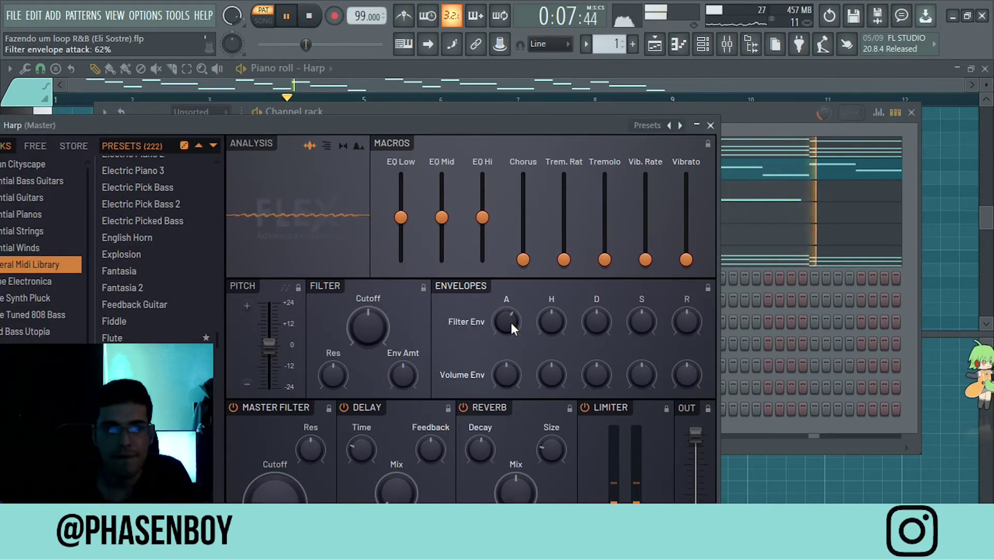
left_click_drag(228, 132, 361, 61)
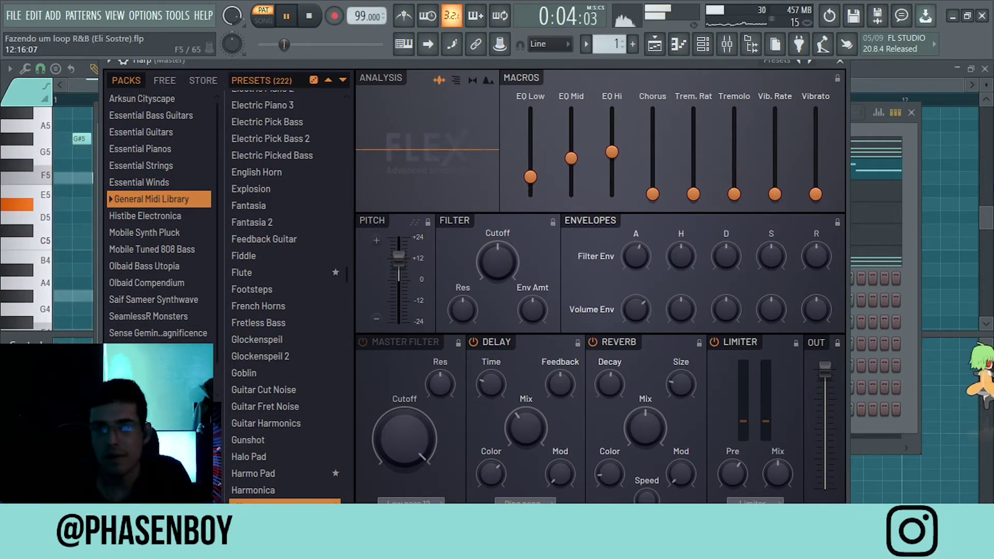
left_click(953, 189)
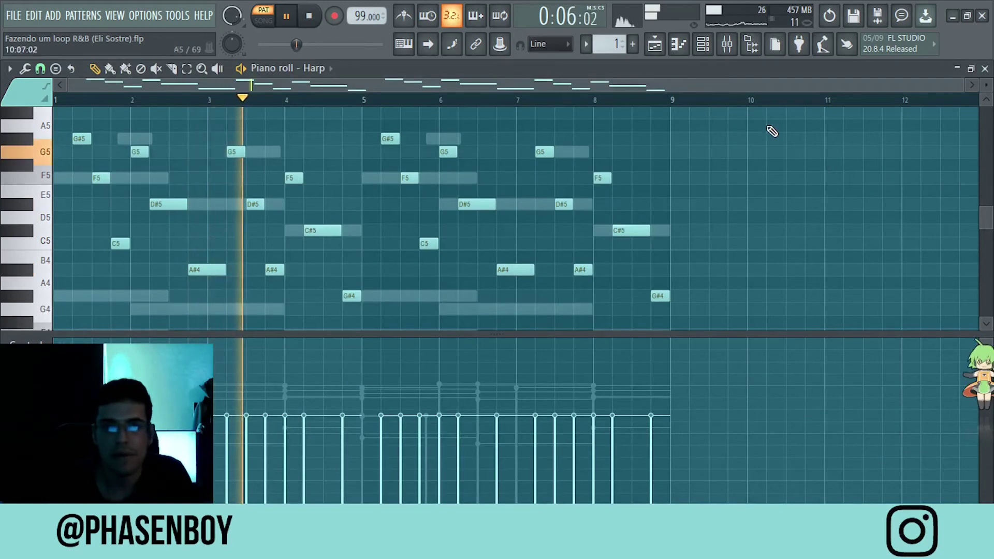
Step: Set the project tempo to 102 BPM and stop playback after auditioning the loop
left_click(702, 44)
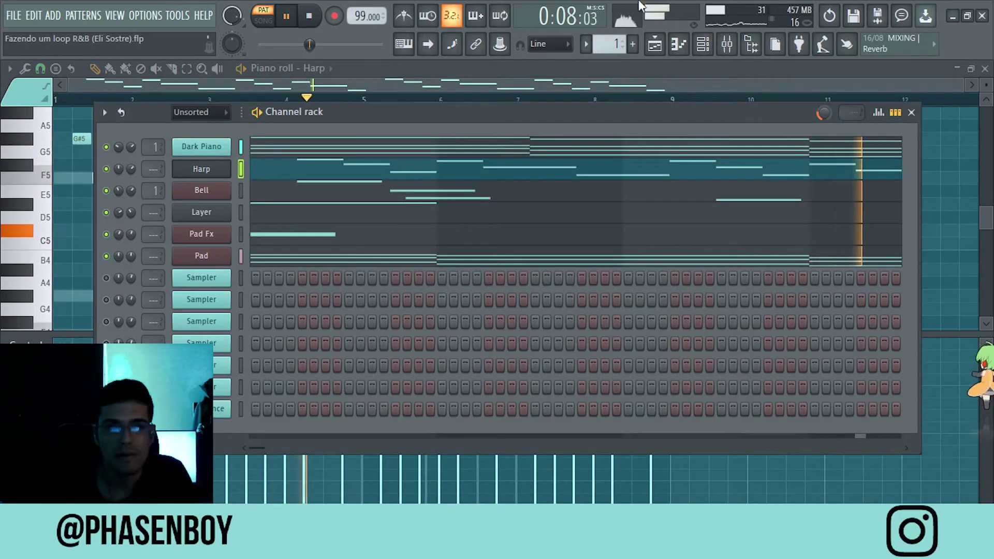
key("F6")
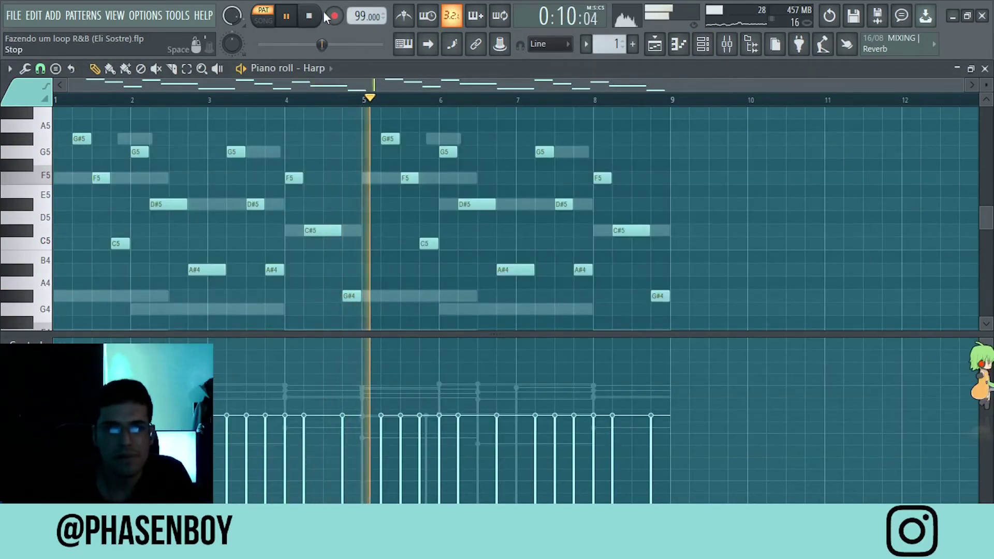
left_click_drag(367, 16, 366, 10)
left_click(587, 312)
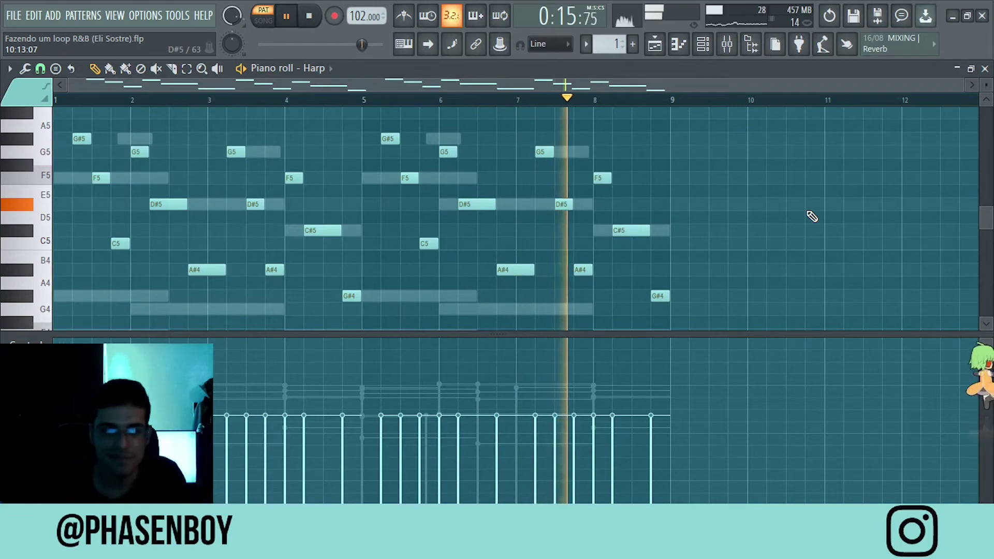
key("space")
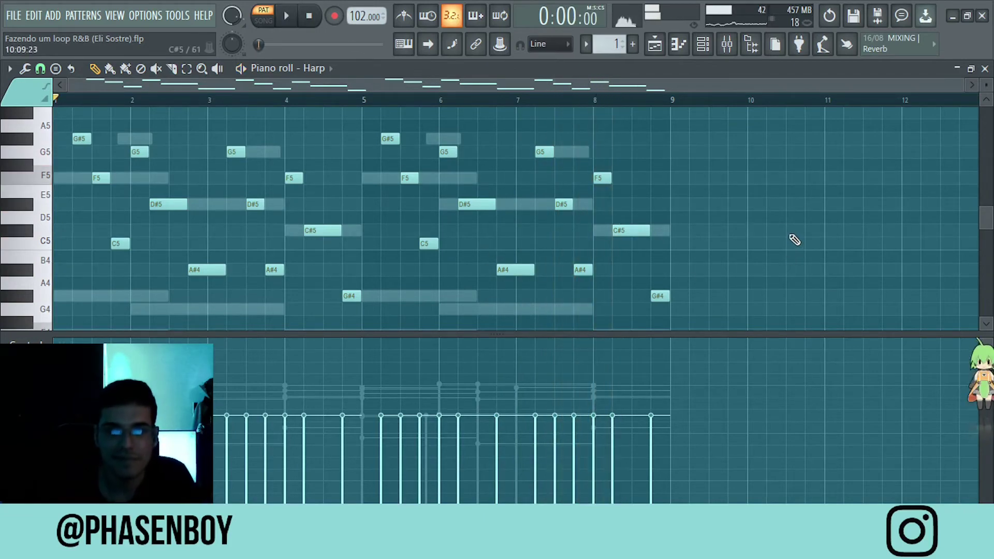
Step: Split the pattern by channel into separate playlist clips and extend the Pad Fx clip to the full eight bars
left_click(654, 44)
left_click(611, 44)
left_click(4, 127)
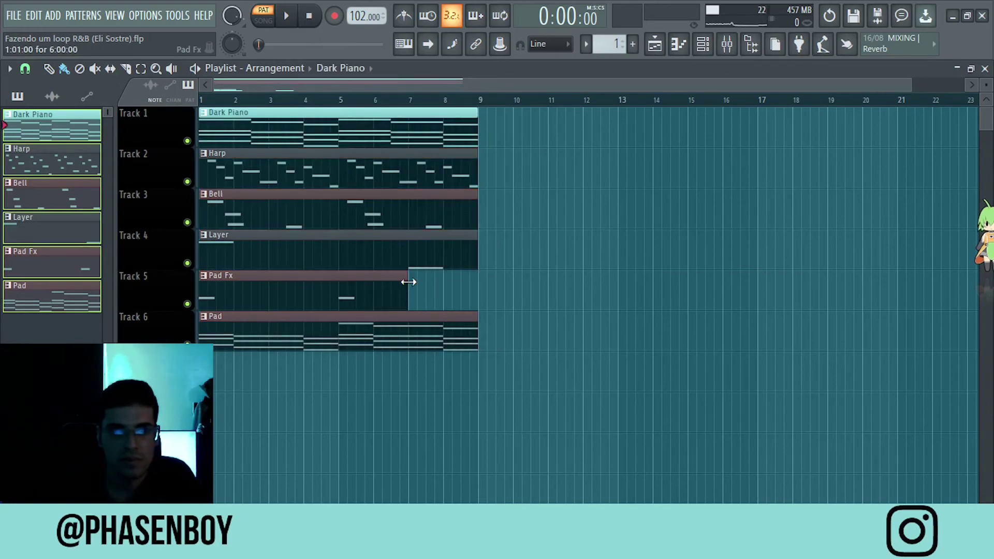
left_click_drag(410, 279, 346, 124)
Step: Repeat the eight-bar block through bar 40 and remove the Harp, Bell, Layer and Pad Fx clips from the first eight bars
key("ctrl+b")
right_click(277, 261)
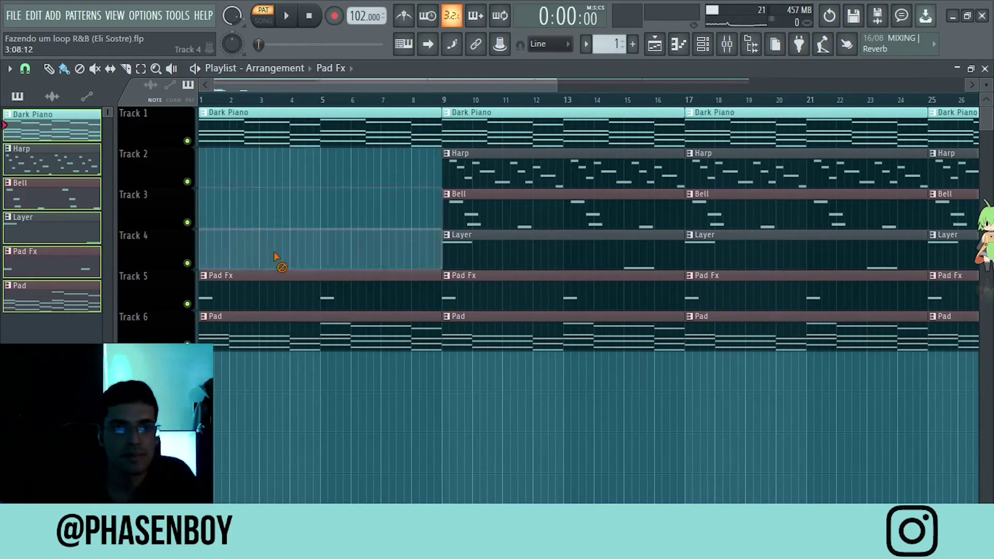
scroll(278, 218, "down", 3)
scroll(299, 317, "down", 3)
scroll(300, 317, "up", 3)
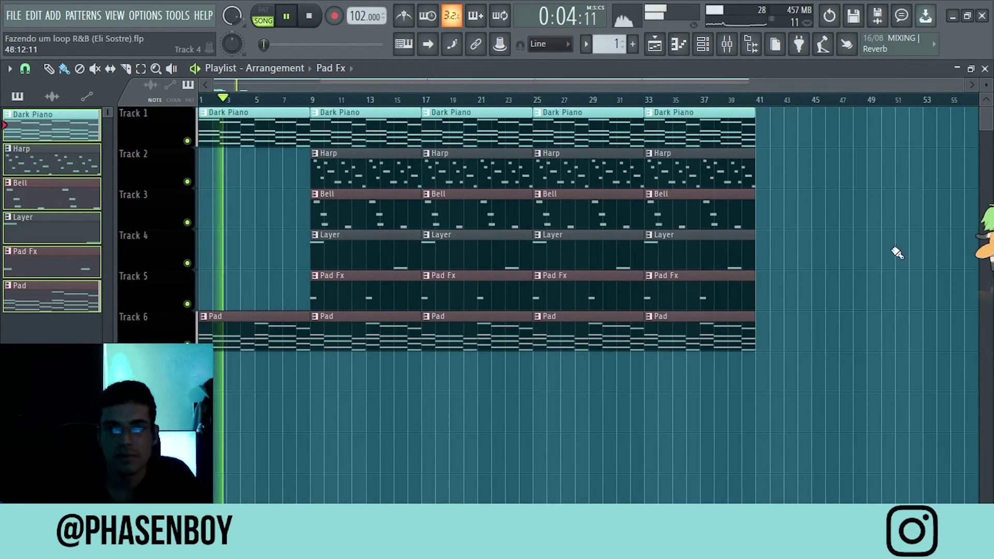
Step: Try a Layer clip in bars 1 to 8 on Track 4 while auditioning the song
left_click(307, 99)
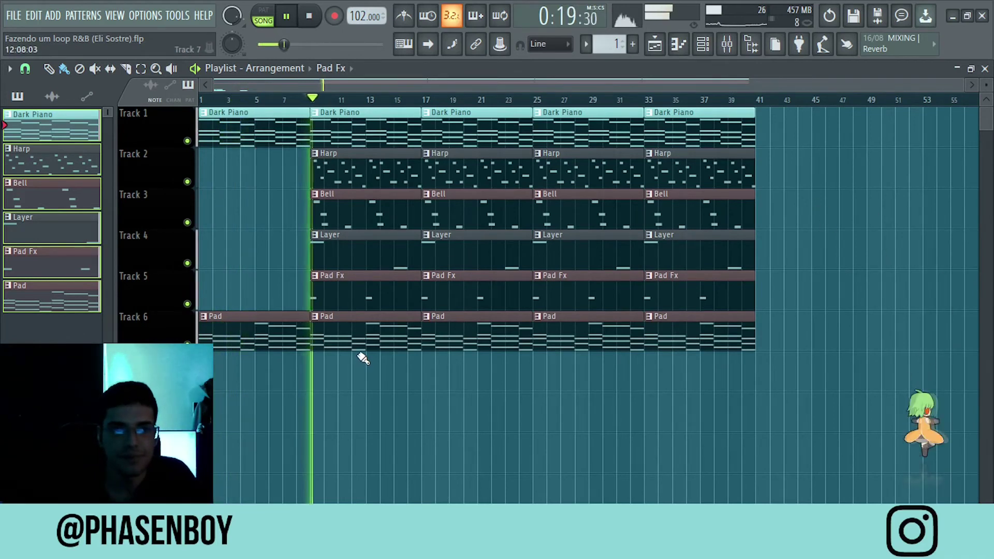
key("space")
left_click(328, 234)
left_click(223, 249)
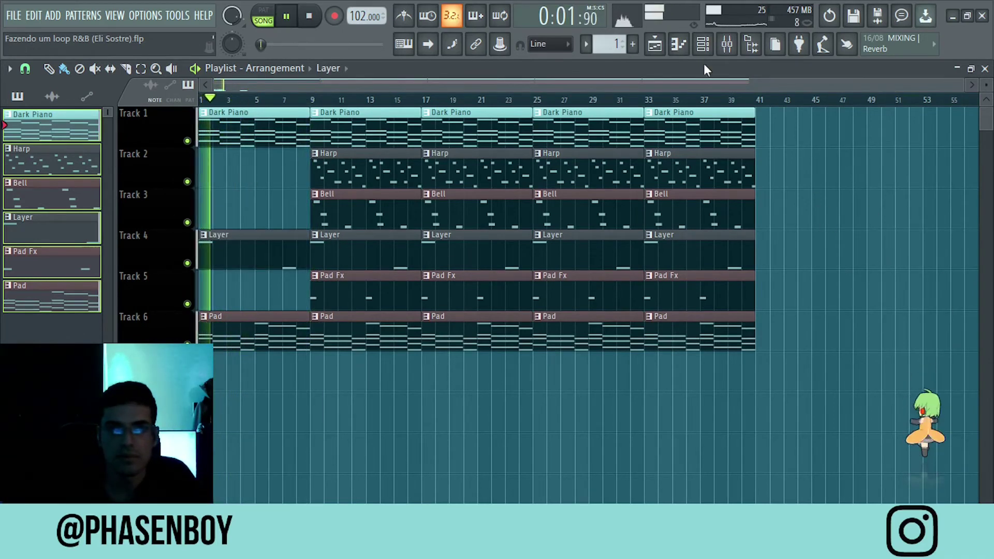
right_click(255, 255)
Step: Add a Pad Fx clip on Track 5 covering only bars 5 to 8
left_click(52, 261)
left_click(222, 290)
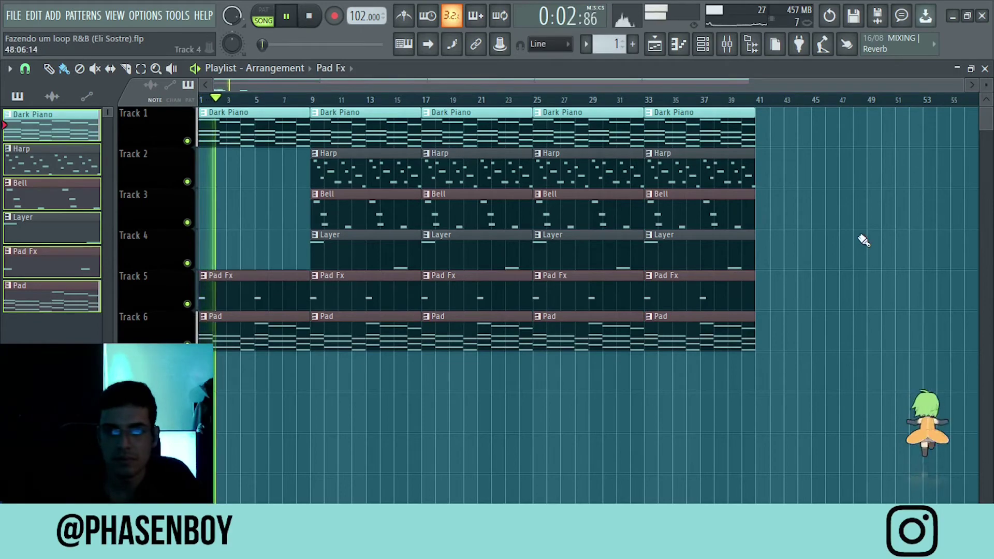
right_click(250, 279)
left_click(252, 292)
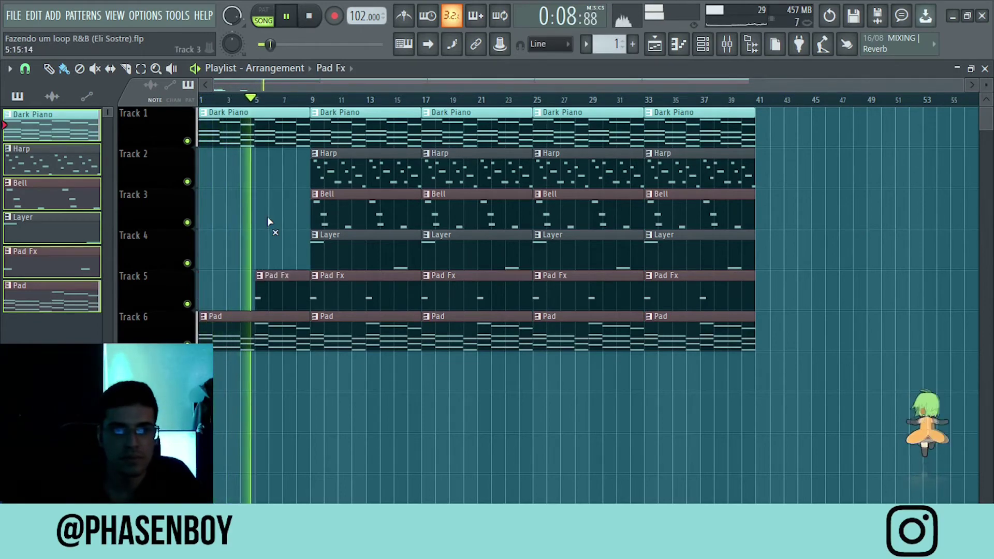
Step: Divide the Pad track into four-bar clips at bars 5 and 13, and remove the Layer clip from bars 9 to 16
left_click(254, 326)
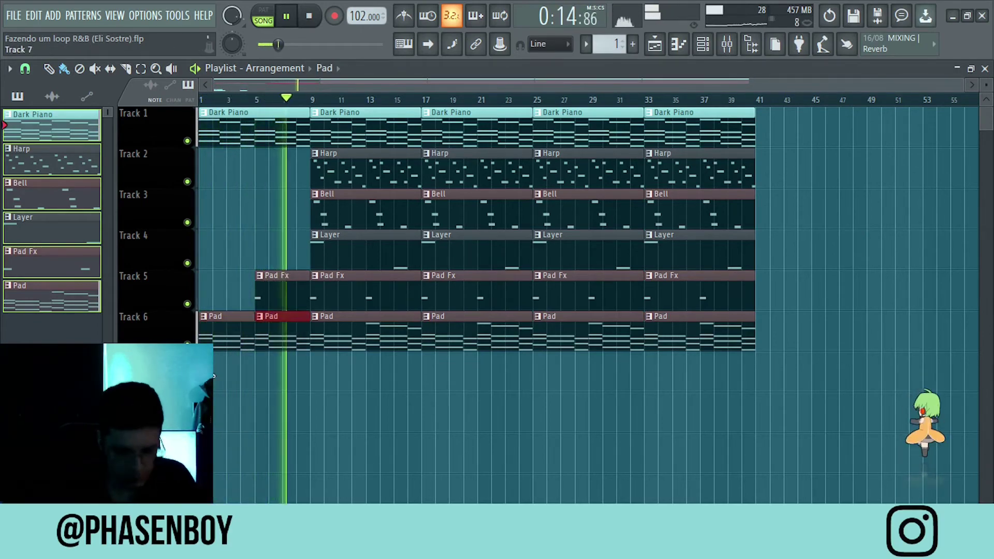
scroll(213, 376, "up", 3)
left_click(445, 326)
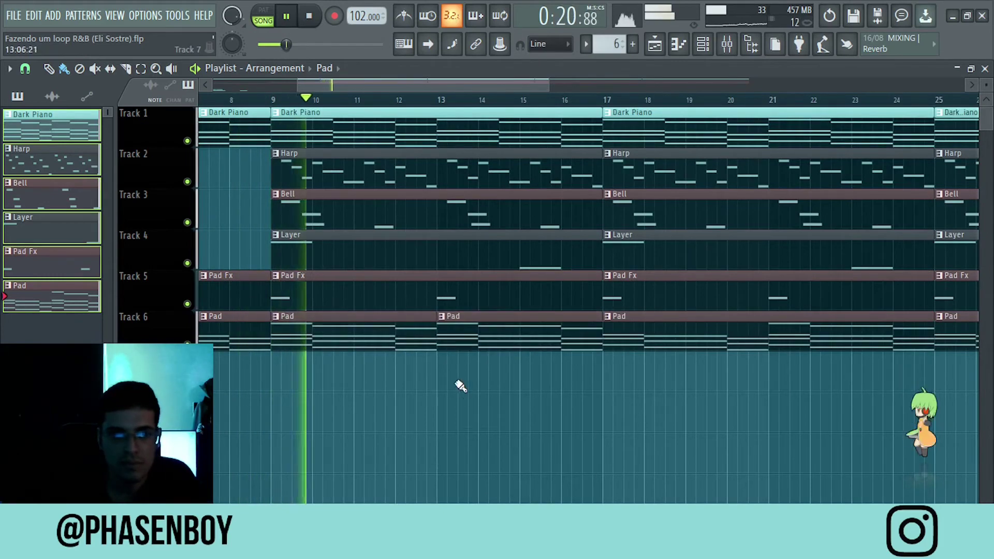
scroll(461, 385, "down", 3)
right_click(347, 250)
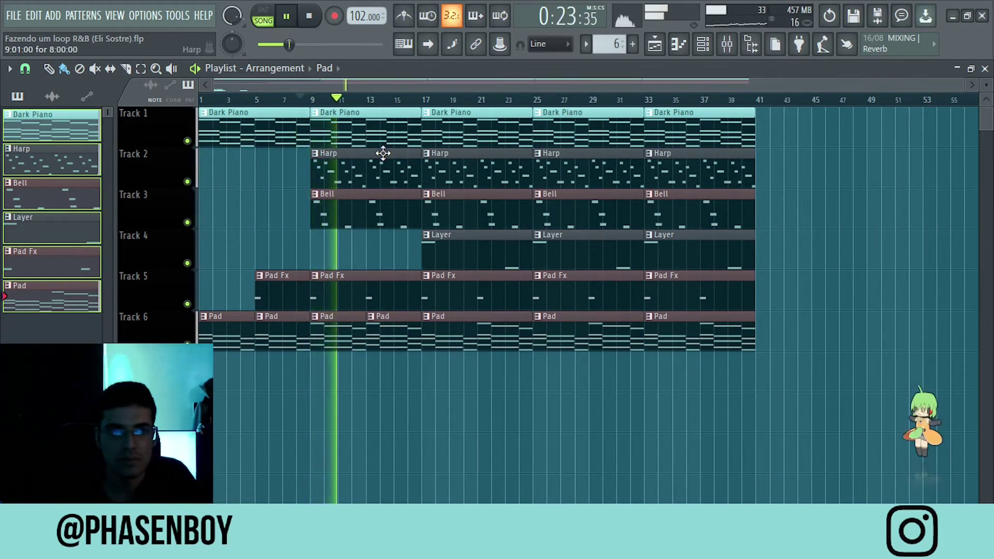
Step: Delete all the low C5, A#4 and G#4 notes from the Harp pattern
key("space")
key("F7")
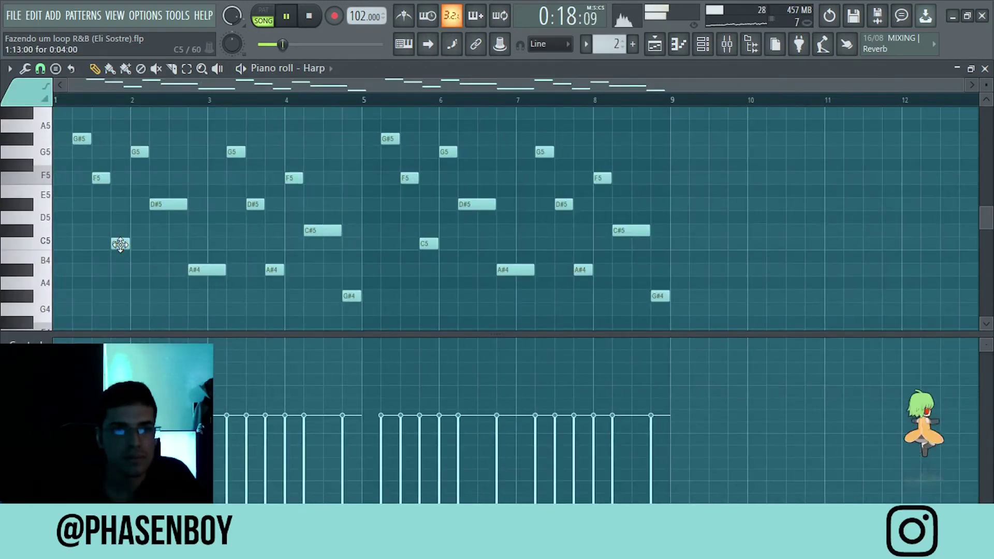
right_click(207, 270)
right_click(274, 270)
right_click(351, 296)
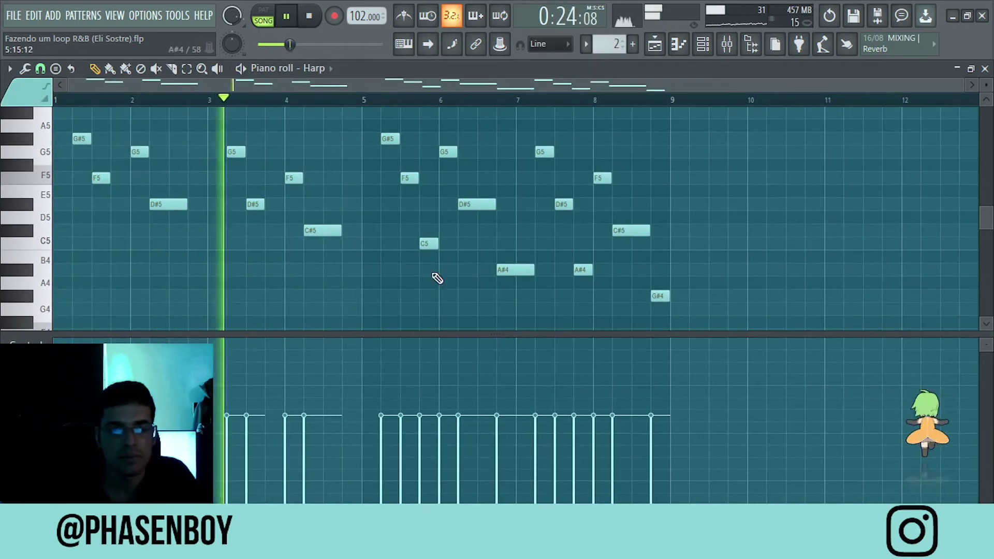
right_click(429, 243)
right_click(515, 270)
Step: Randomize the levels of the remaining Harp notes in bipolar mode and return to the playlist
key("alt+r")
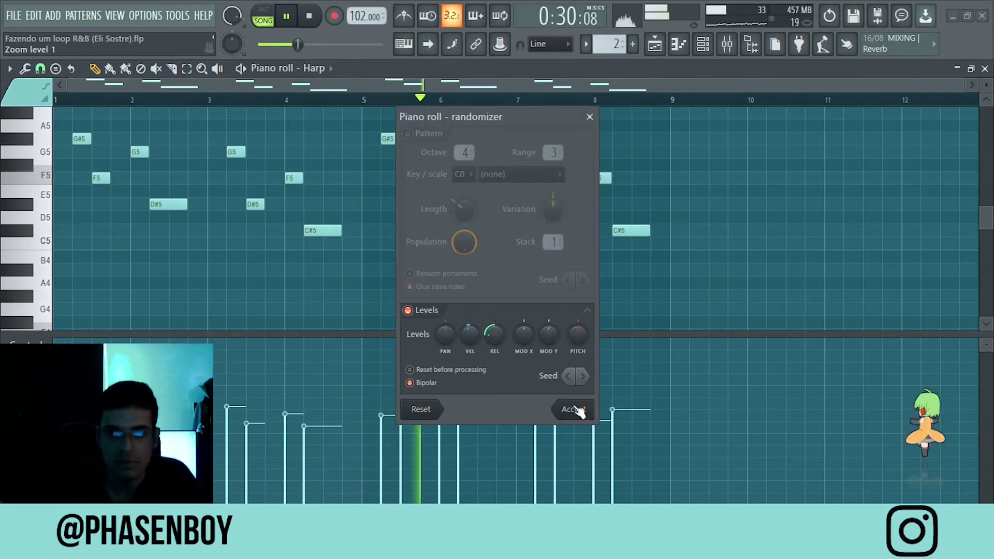
left_click(572, 408)
key("F7")
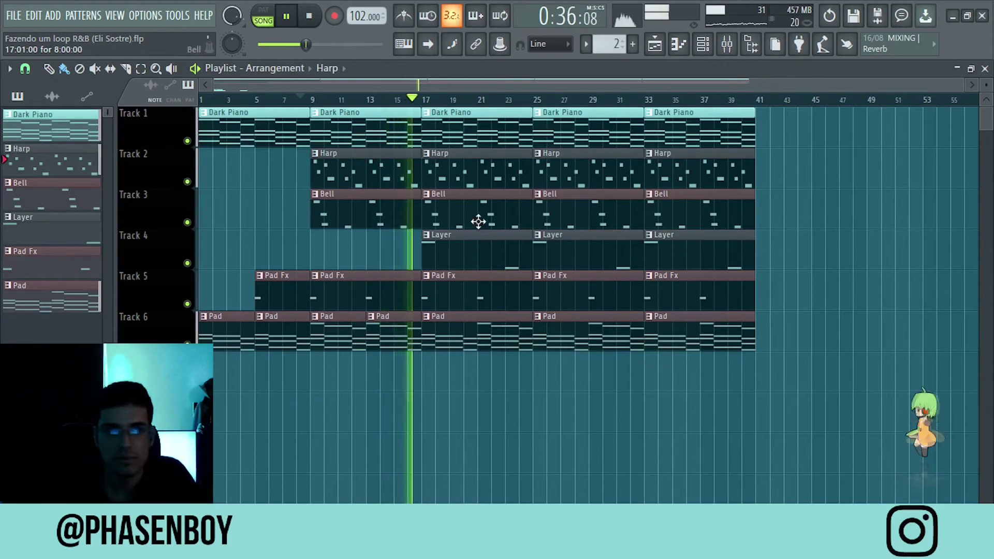
Step: Remove Pad Fx from bars 9 to 12, and clear Harp, Bell and Pad Fx from bars 17 to 24, leaving Layer there
right_click(476, 247)
right_click(371, 275)
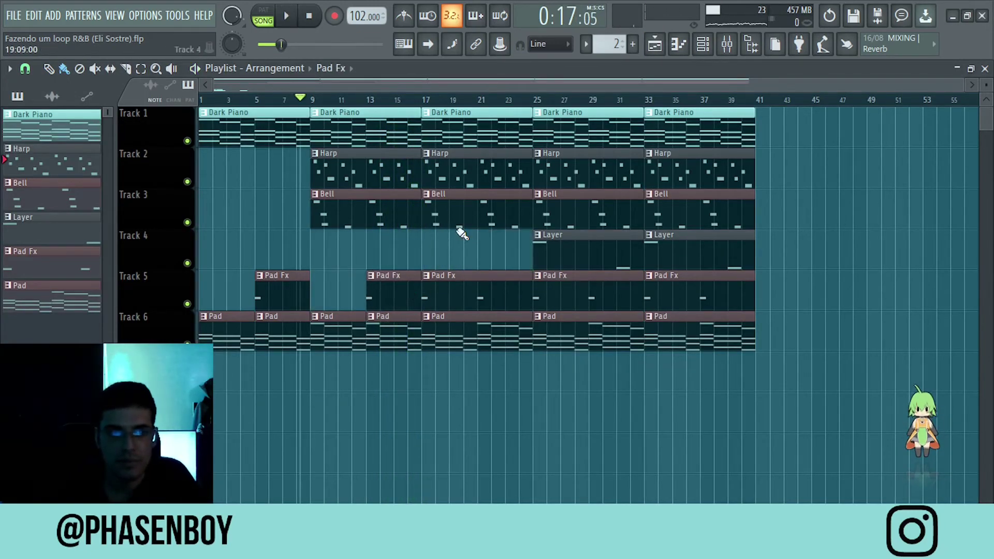
right_click(463, 170)
right_click(465, 213)
right_click(448, 293)
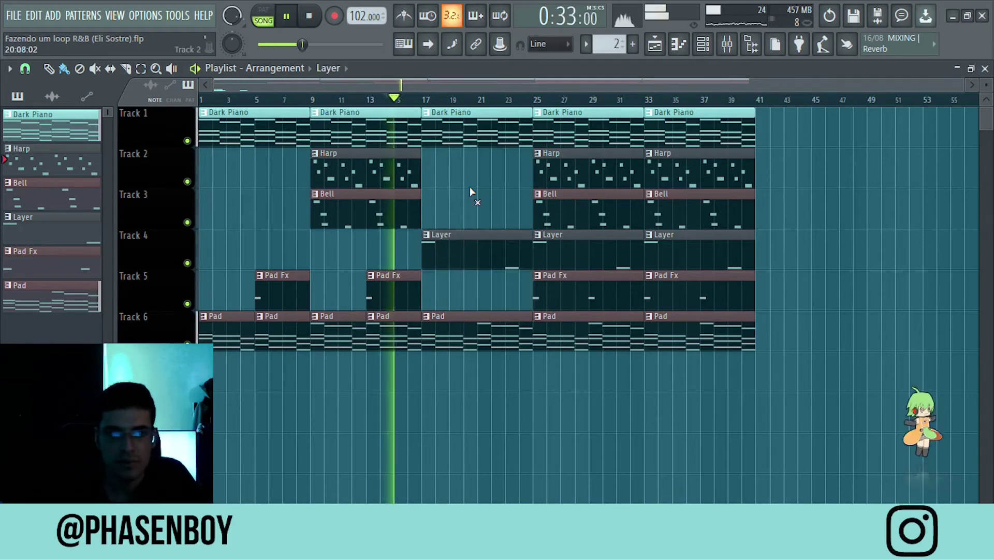
Step: Divide the Pad clip at bar 21 and remove the Harp clip from bars 25 to 32
left_click_drag(463, 337, 456, 337)
left_click(538, 413)
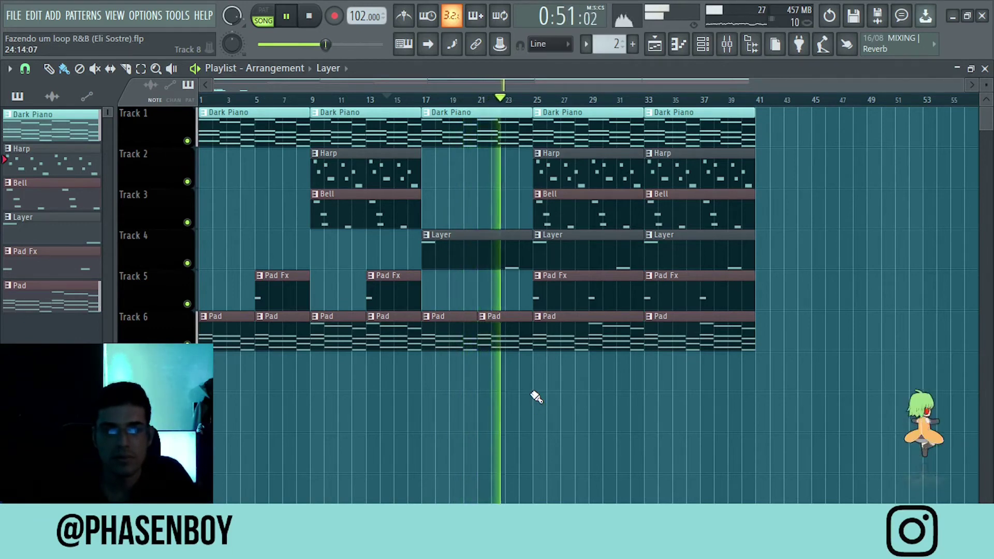
right_click(582, 170)
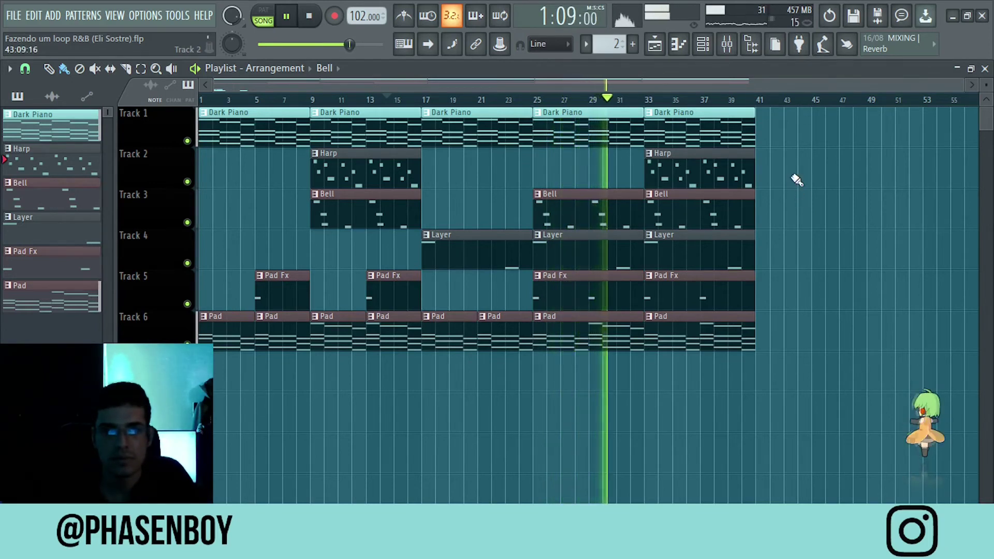
Step: Replace the Pad clip in bars 33 to 40 with two four-bar Pad clips starting at bars 33 and 37
right_click(676, 328)
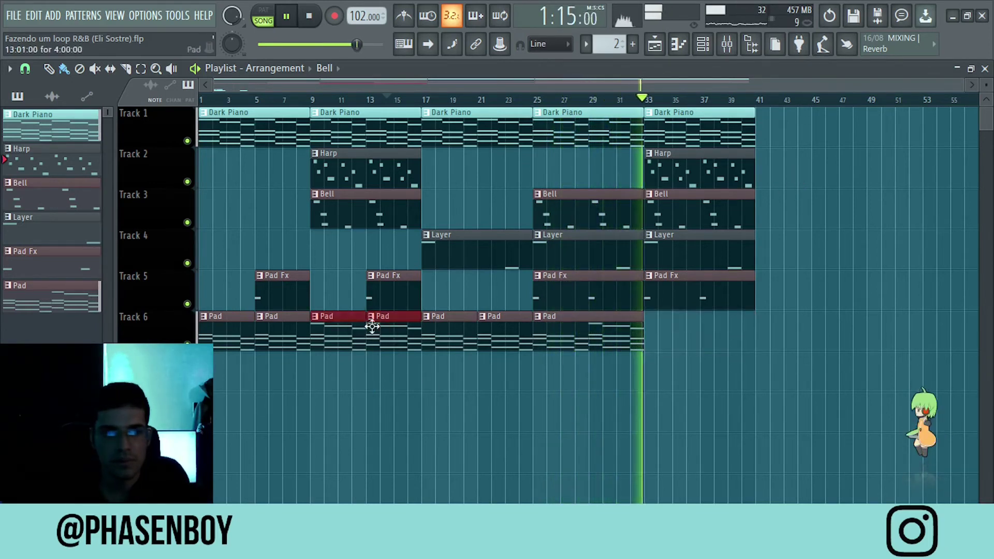
left_click(647, 328)
left_click(704, 329)
Step: Duplicate all the clips of bars 33 to 40 into bars 41 to 48
left_click_drag(776, 155, 644, 345)
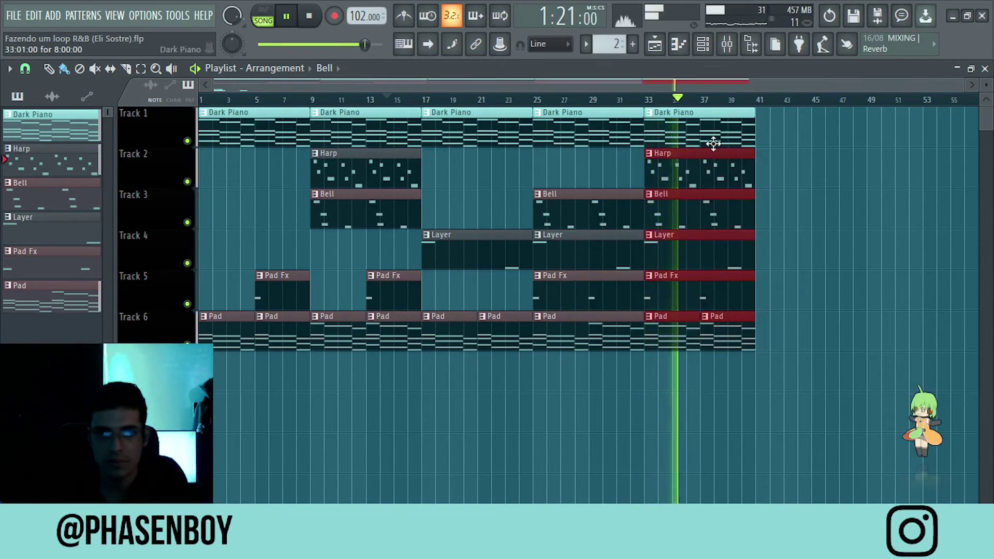
key("ctrl+b")
left_click(936, 168)
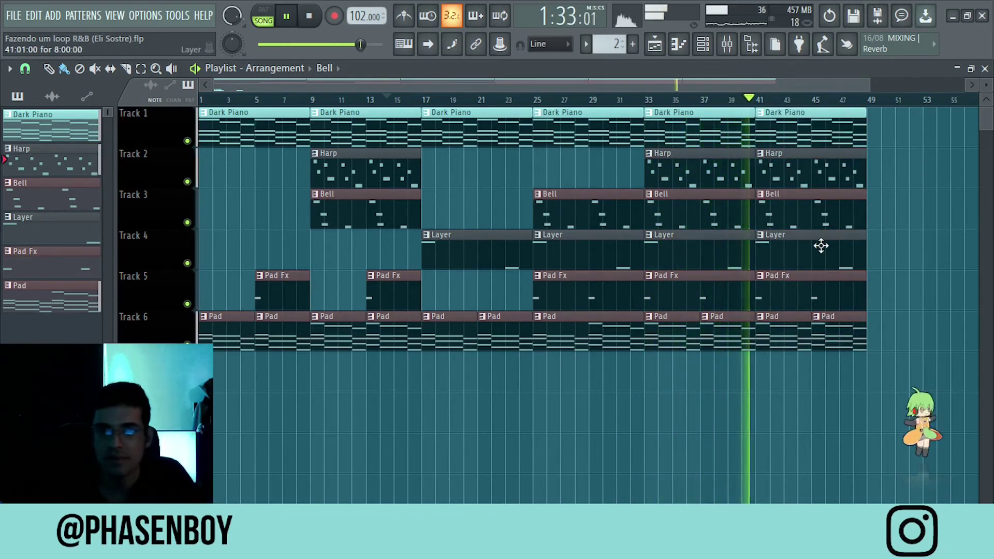
Step: Remove Bell and Harp from bars 41 to 48, start the preceding Pad Fx clip at bar 37 instead of 33, and stop playback
right_click(834, 213)
right_click(860, 168)
left_click_drag(645, 290, 701, 301)
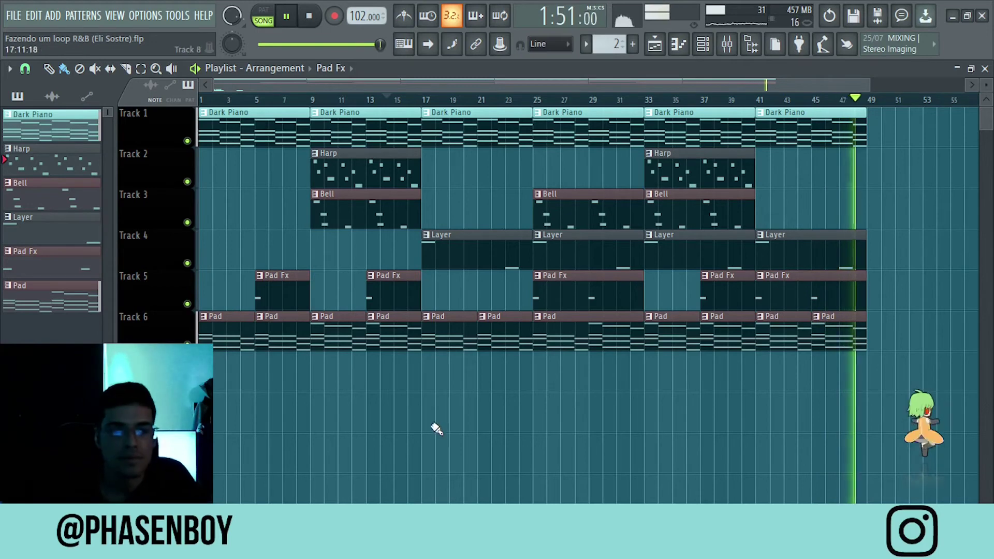
key("space")
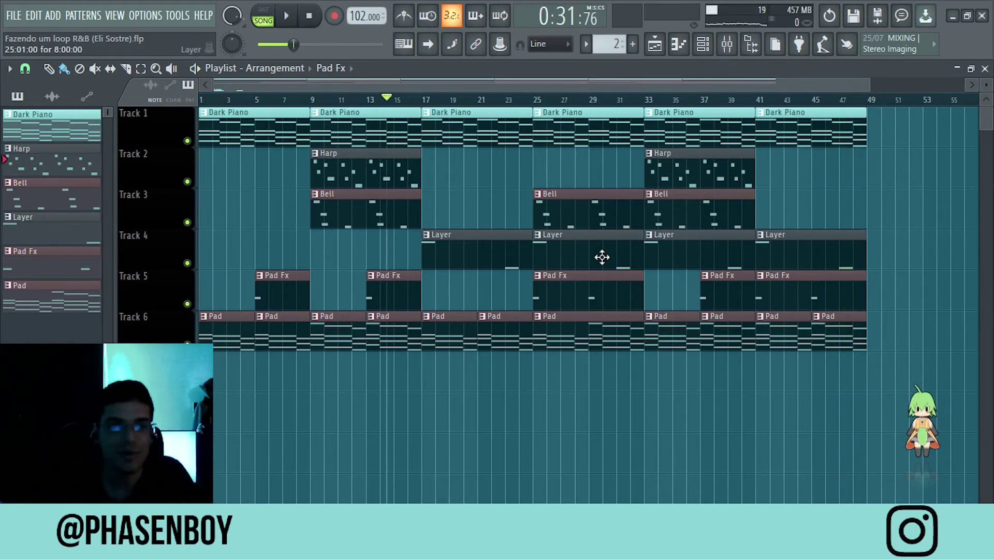
Step: Open the Dark Piano pattern and examine its chords and the top melody notes across the eight bars
double_click(223, 139)
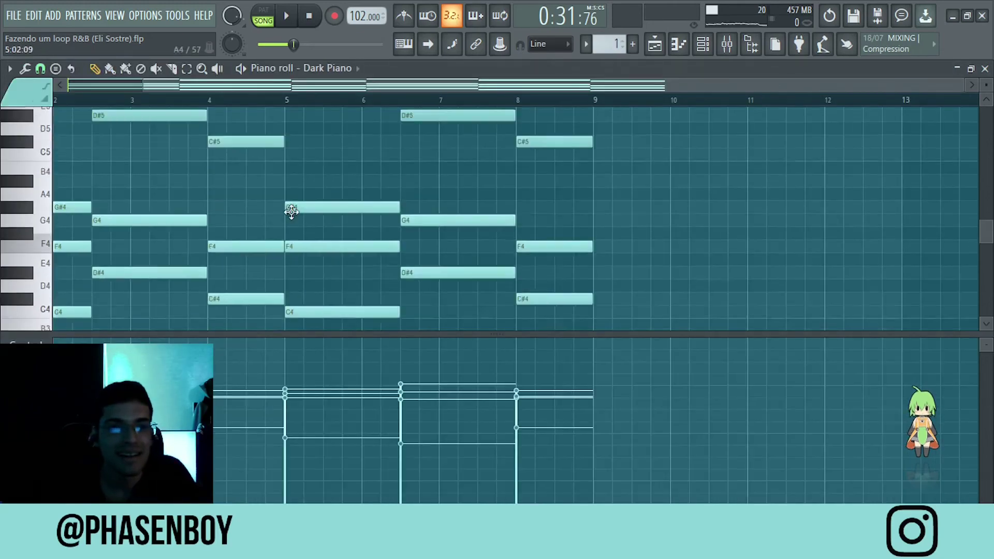
scroll(141, 221, "up", 4)
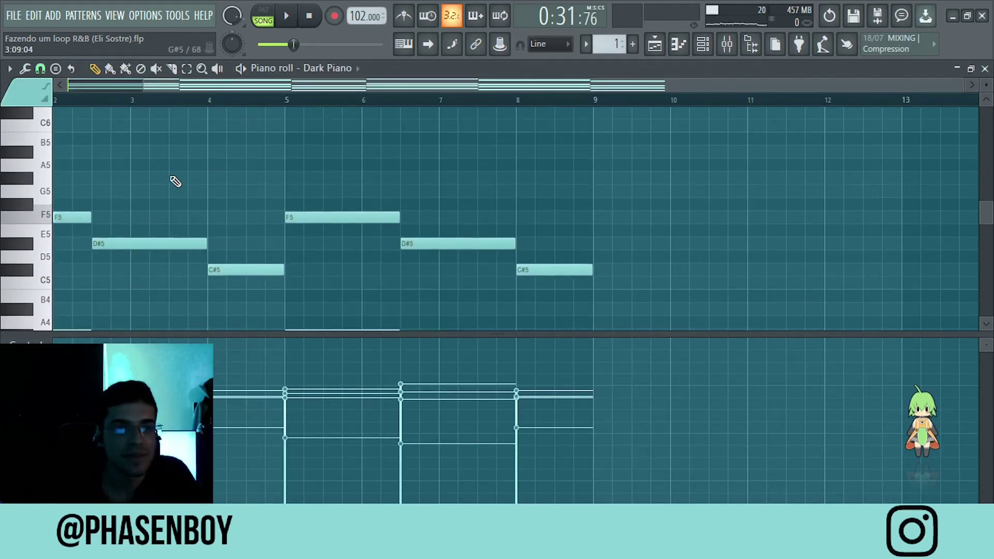
scroll(305, 264, "up", 2)
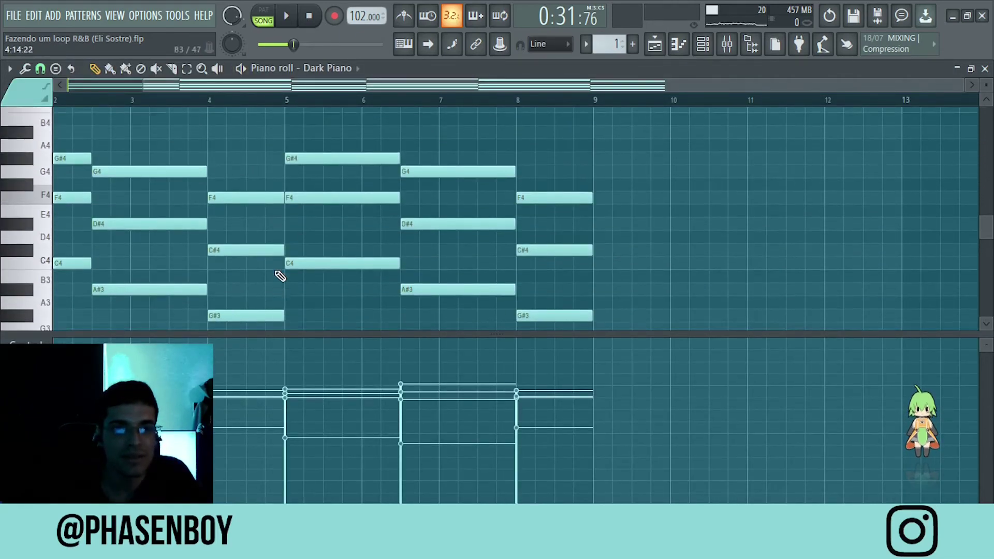
scroll(167, 229, "left", 2)
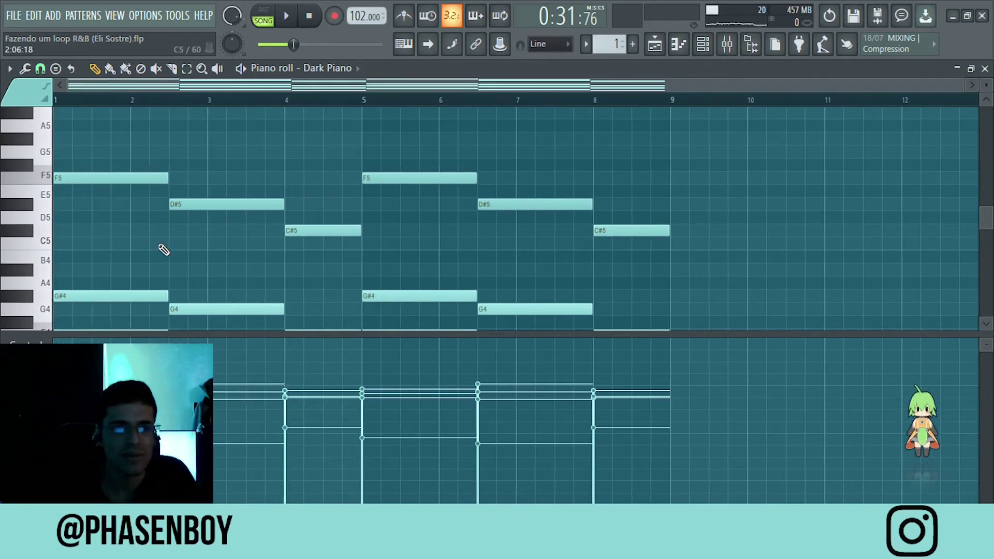
scroll(701, 119, "up", 2)
left_click_drag(697, 131, 16, 265)
left_click(398, 191)
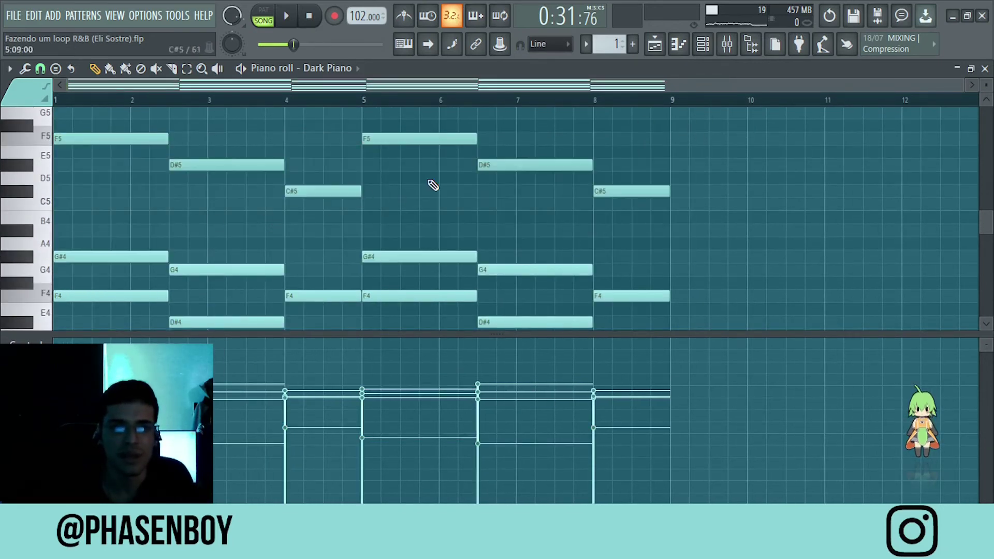
Step: Try the top F5, D#5 and C#5 notes of Dark Piano one octave lower and restore them to their original octave
scroll(621, 183, "up", 3)
left_click_drag(789, 174, 20, 308)
scroll(244, 267, "down", 4)
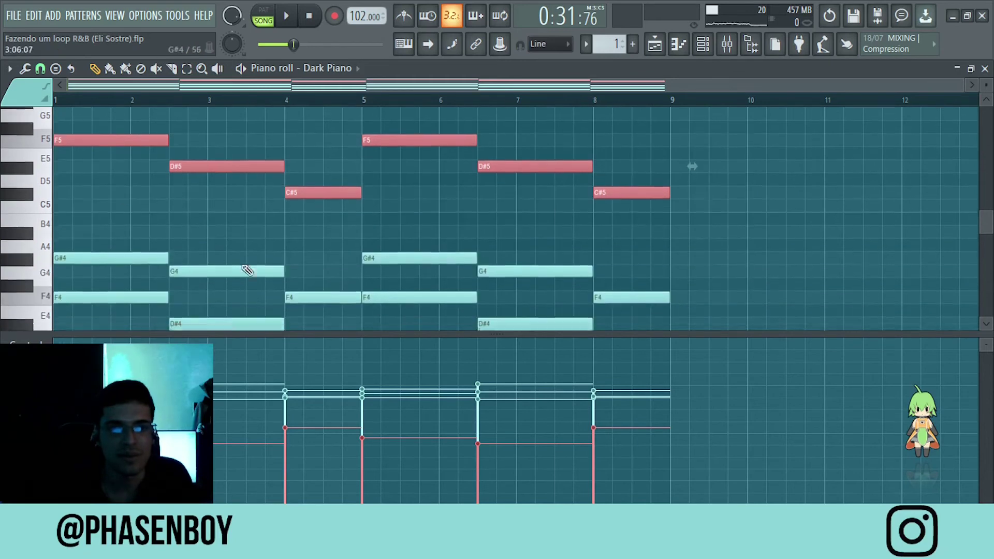
key("ctrl+Down")
scroll(178, 225, "down", 8)
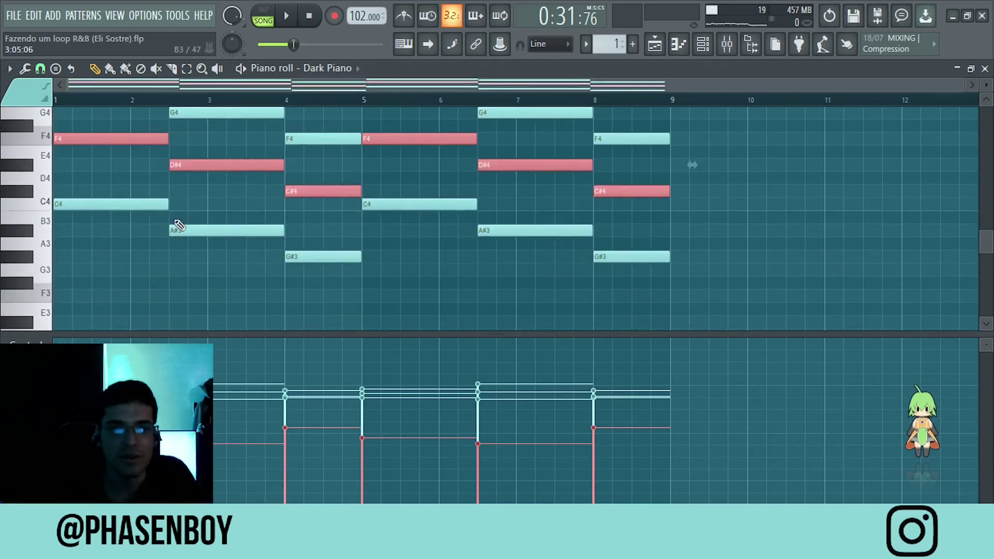
scroll(779, 222, "up", 6)
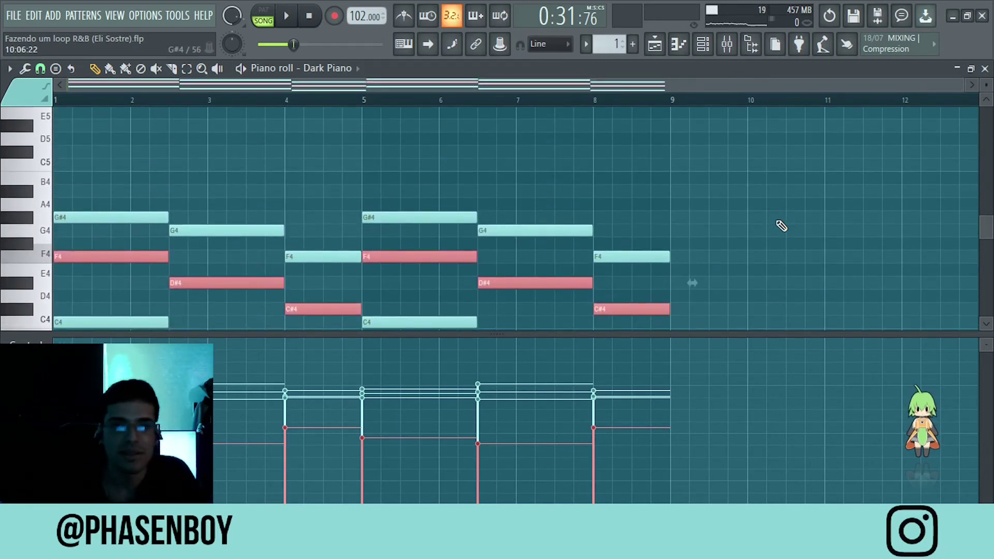
key("ctrl+Up")
left_click(781, 226)
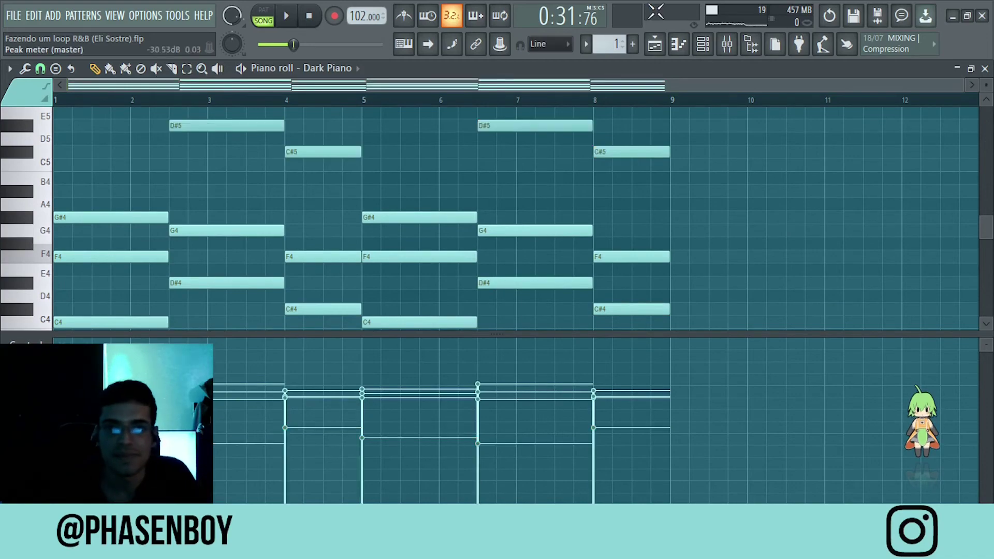
Step: Open the Pad pattern from the playlist and examine its chords and the top notes in bars 5 to 8
left_click(666, 45)
left_click(665, 46)
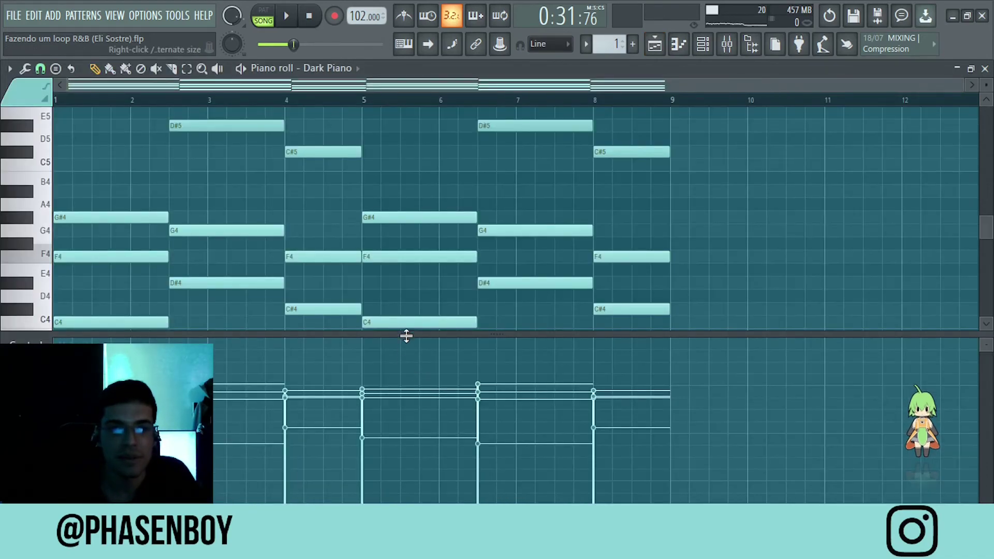
left_click_drag(406, 337, 393, 93)
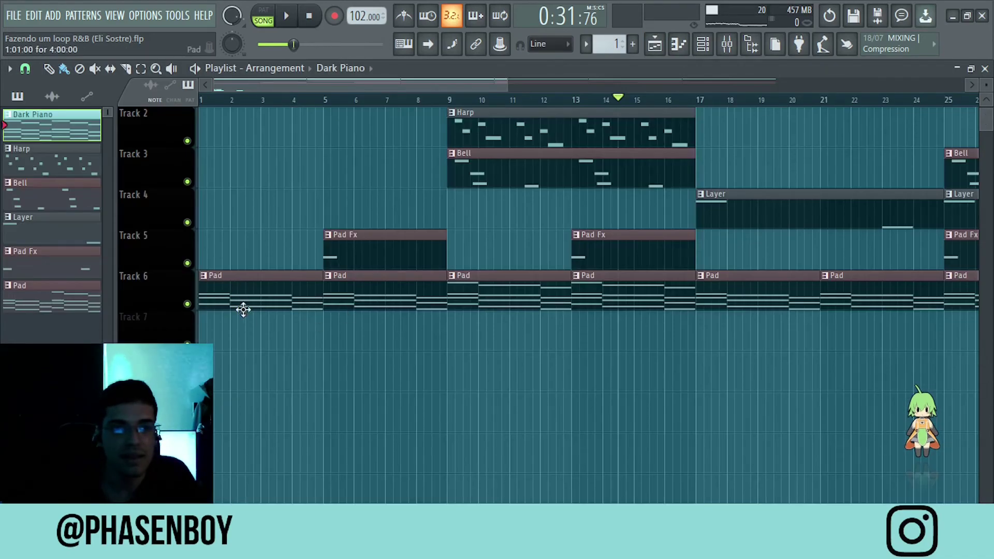
double_click(244, 307)
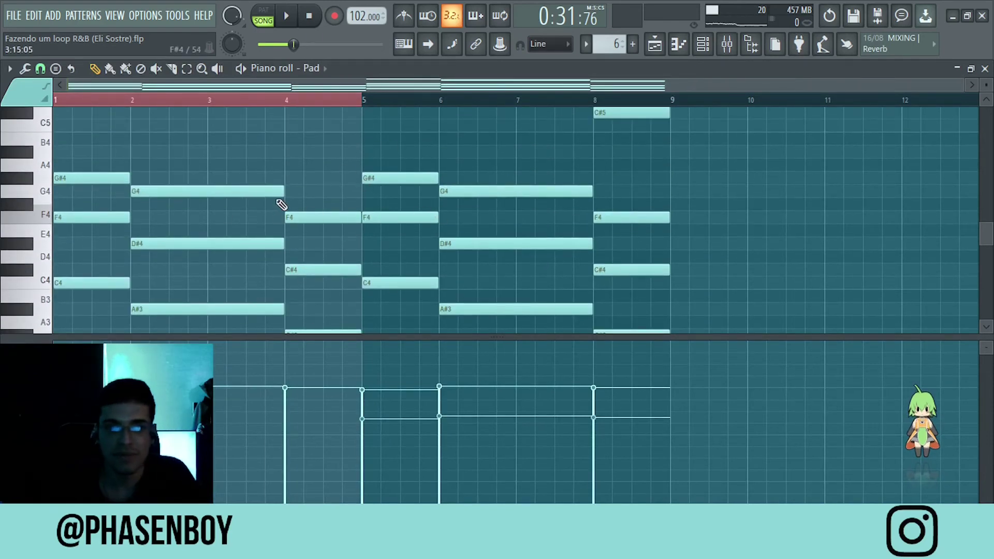
scroll(593, 207, "up", 5)
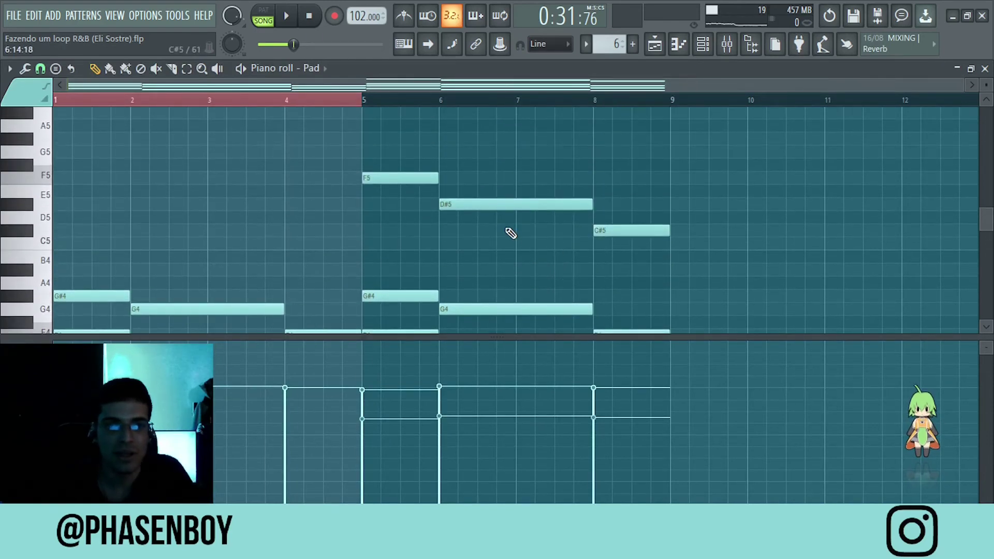
scroll(235, 150, "down", 7)
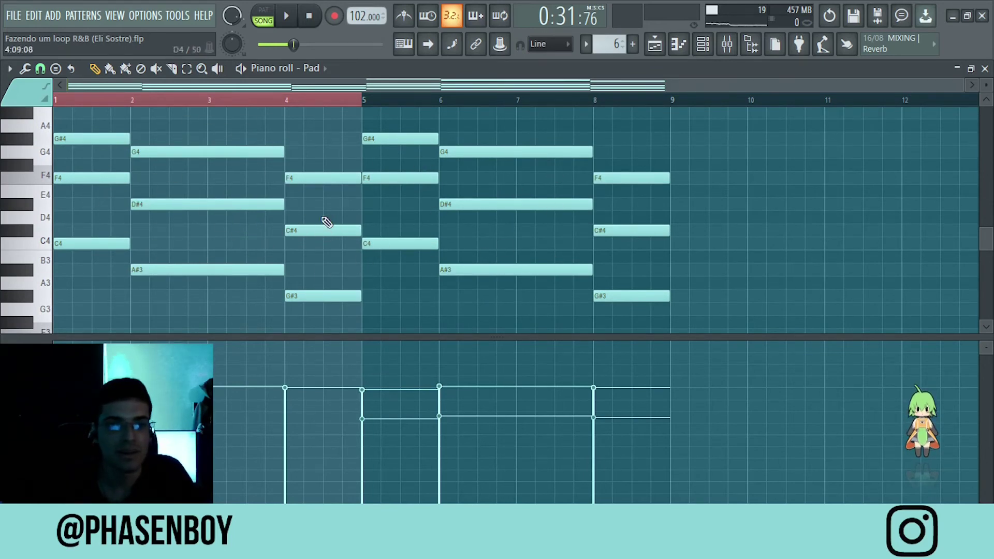
Step: Switch playback to pattern mode and listen to the first four bars of the Pad pattern on their own
key("space")
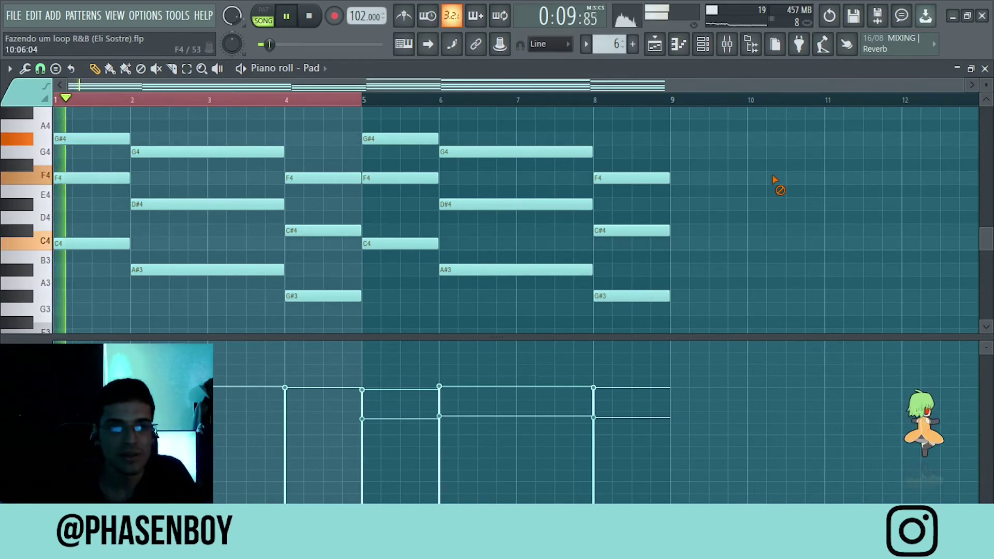
key("space")
key("l")
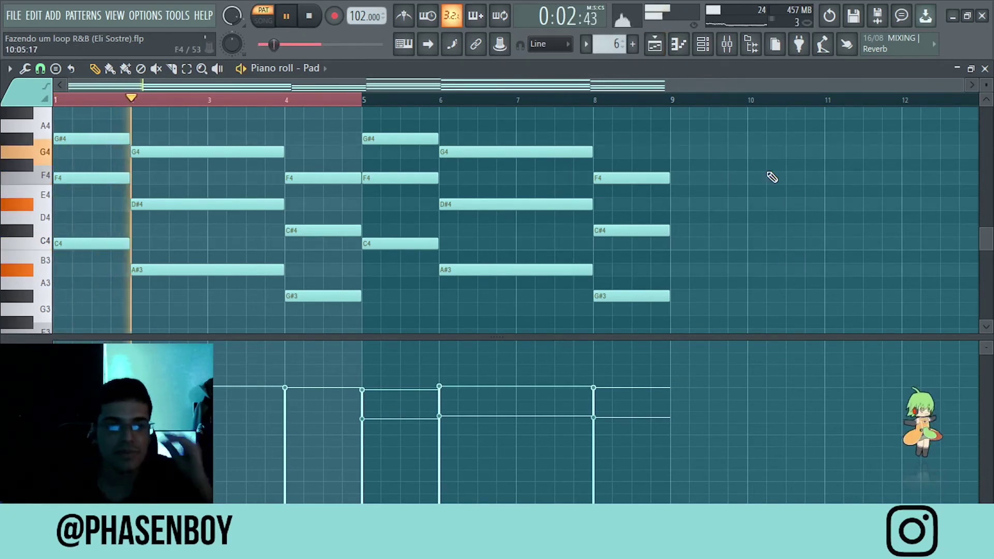
key("space")
Step: Set the playback range to bars 5 to 8 of the Pad pattern and listen to that section
scroll(421, 123, "up", 3)
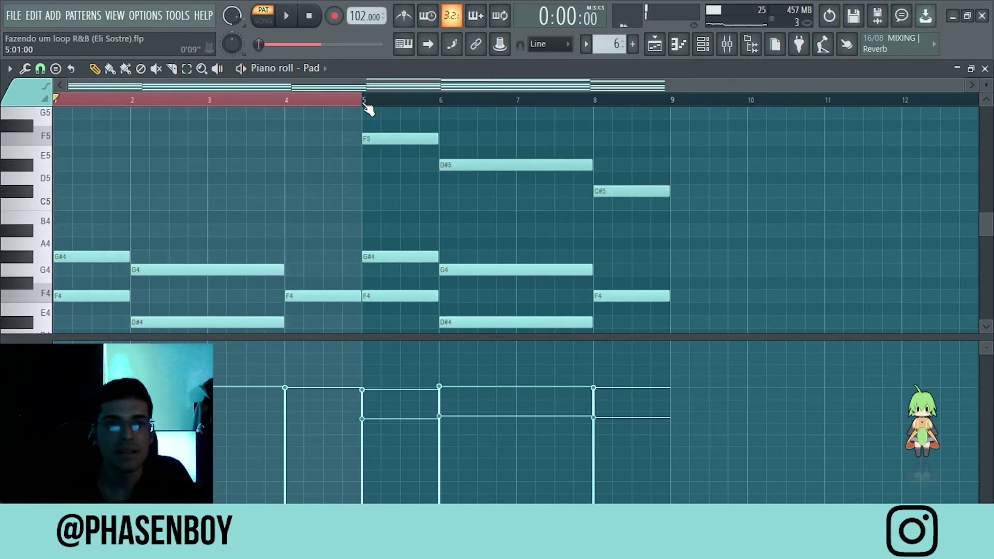
left_click_drag(364, 100, 638, 128)
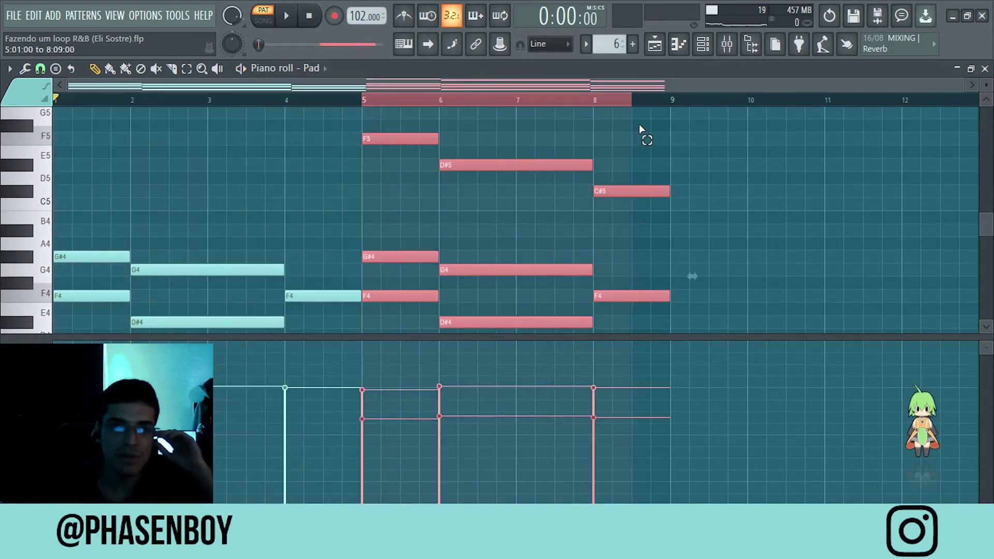
scroll(709, 179, "up", 2)
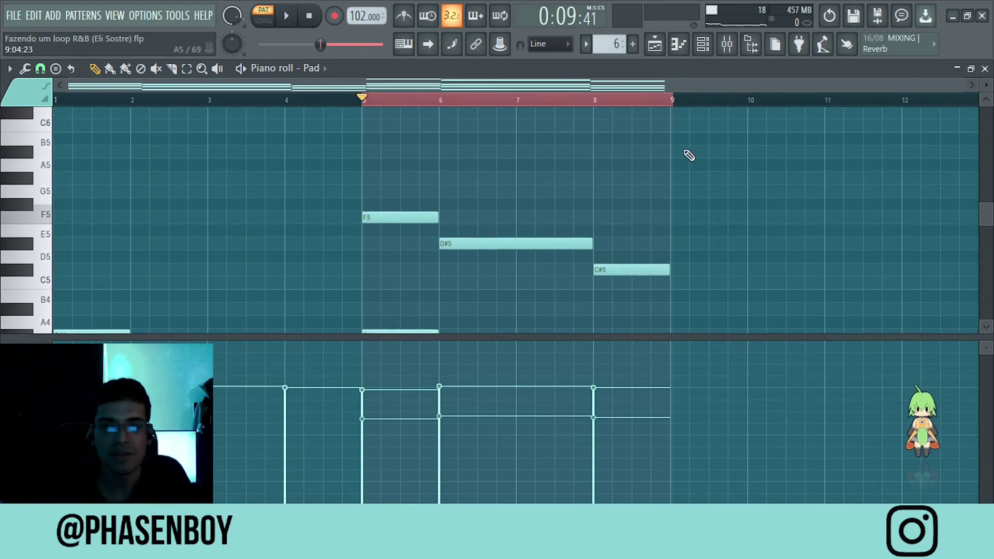
scroll(673, 111, "up", 4)
scroll(707, 157, "down", 1)
left_click(787, 187)
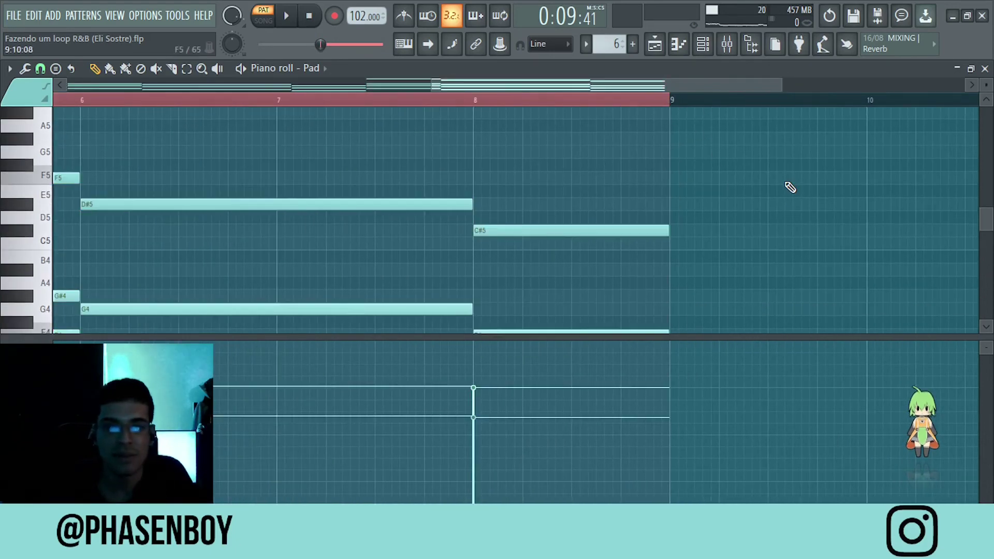
scroll(797, 190, "down", 1)
scroll(809, 193, "down", 2, "ctrl")
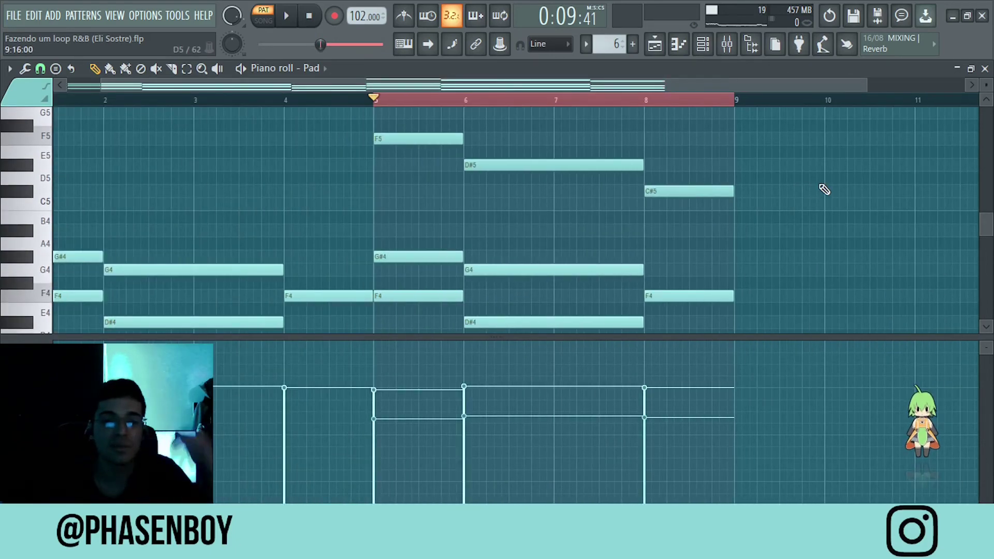
left_click(286, 15)
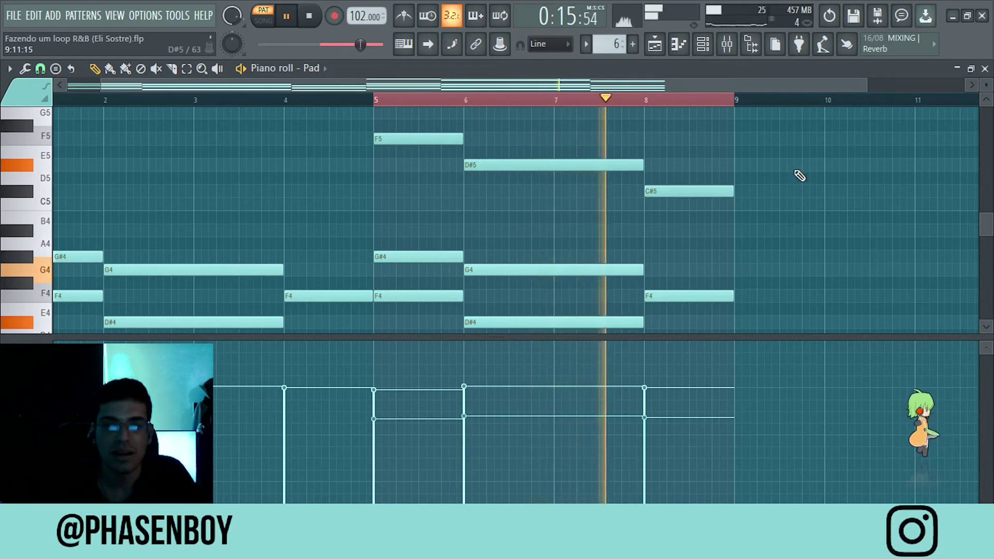
key("space")
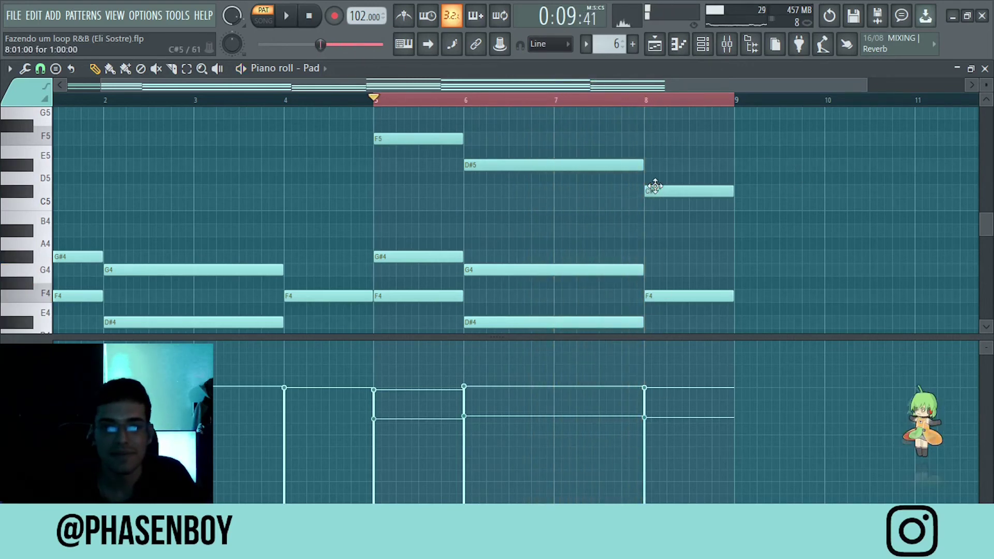
Step: Select the Pad's top F5, D#5 and C#5 notes and inspect their velocities against the lower chord notes
left_click_drag(702, 133, 199, 215)
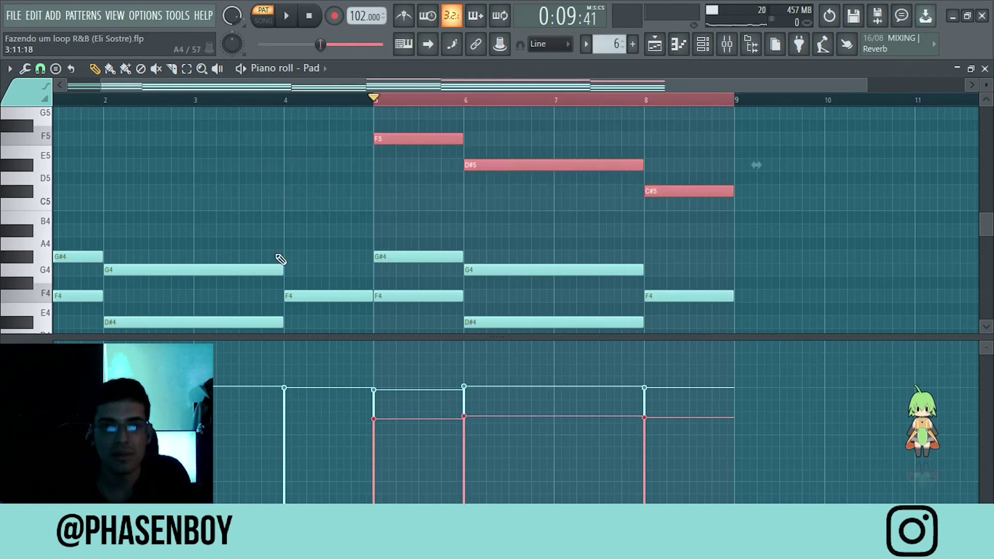
left_click_drag(479, 336, 493, 165)
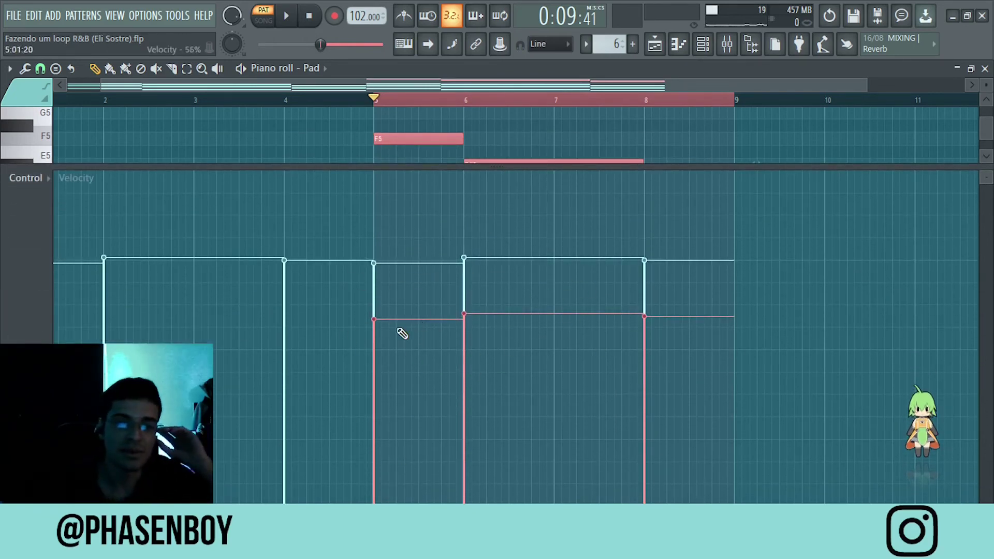
left_click_drag(506, 169, 506, 331)
left_click(855, 264)
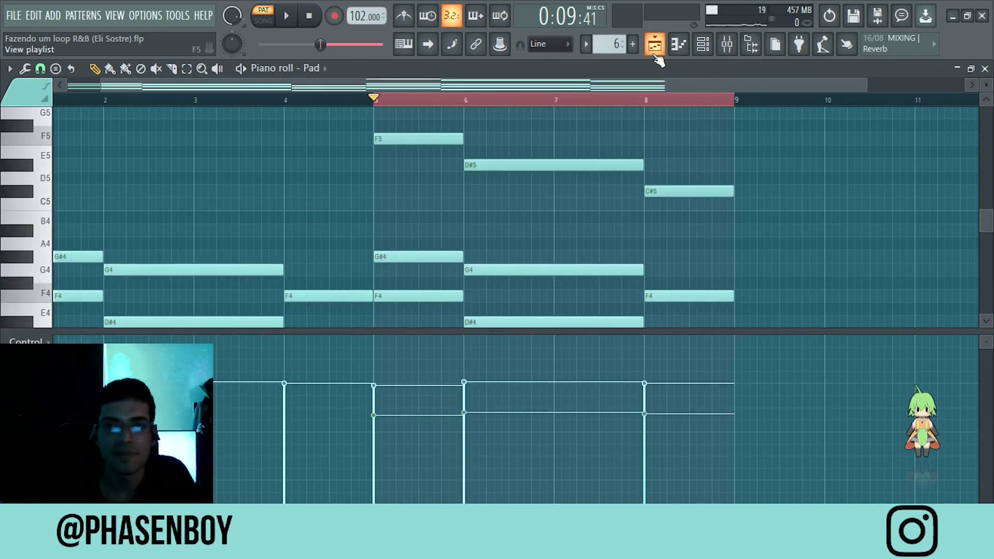
Step: Return to the playlist, open the Pad Fx pattern and listen to its note from bar 5 on its own
left_click(654, 44)
scroll(394, 218, "down", 5)
scroll(248, 223, "up", 5)
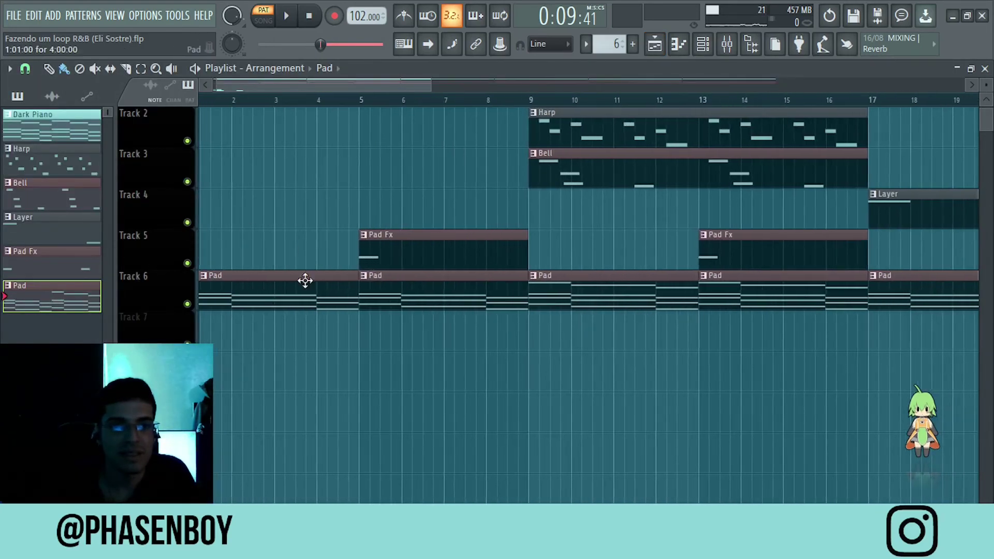
scroll(304, 279, "up", 1)
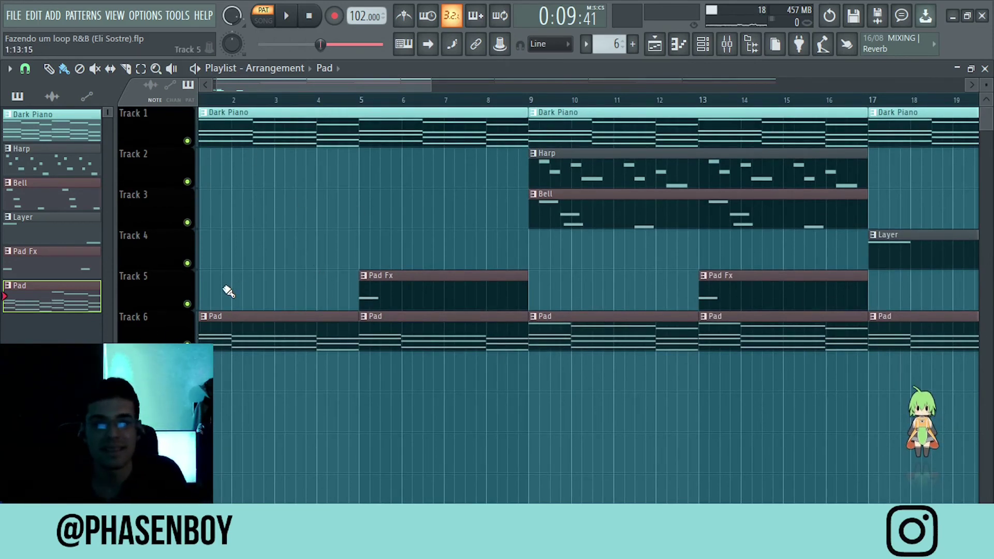
double_click(436, 290)
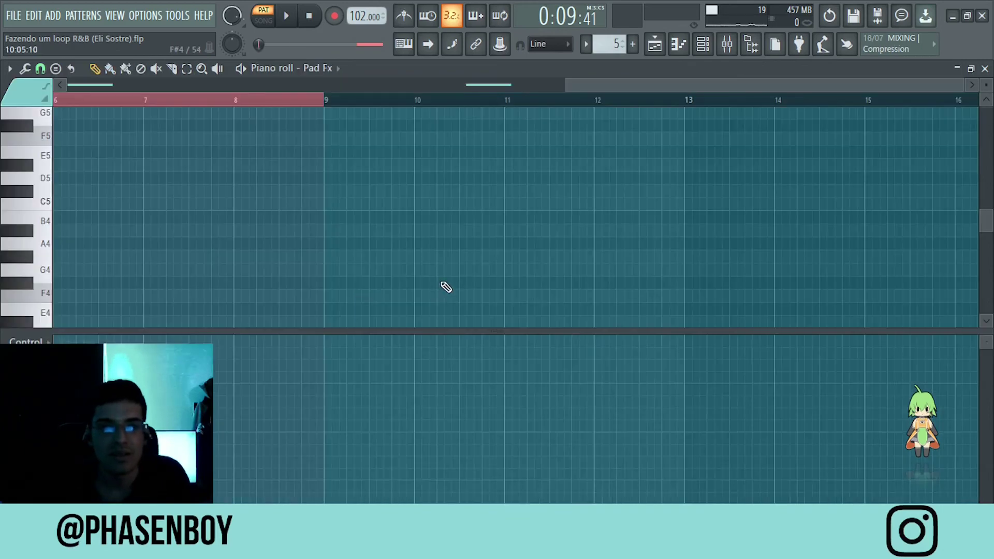
scroll(499, 223, "up", 8)
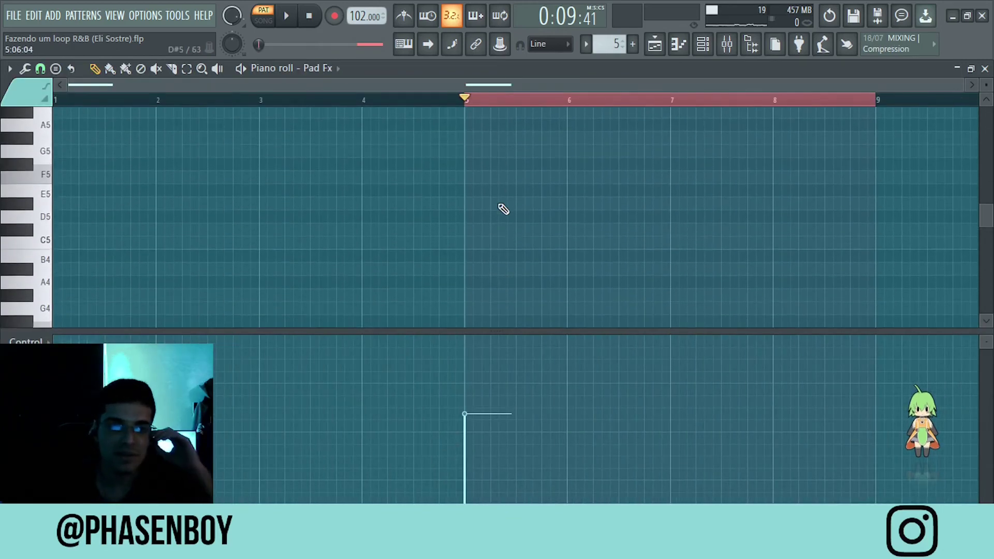
key("space")
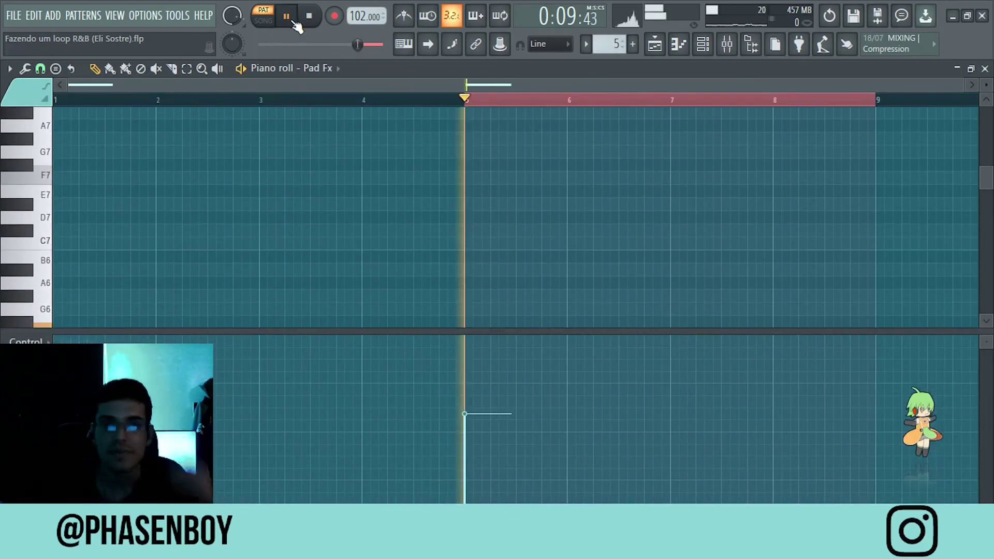
scroll(643, 200, "down", 3)
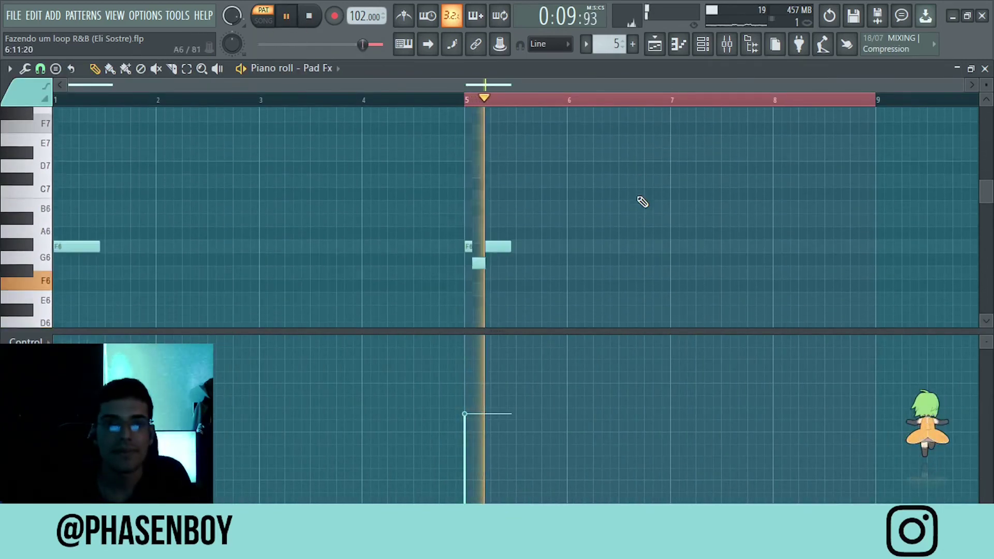
key("space")
Step: Open the Pad Fx channel's GMS synthesizer to inspect its Synth Ambiant preset and effects, and return to the playlist
left_click(655, 44)
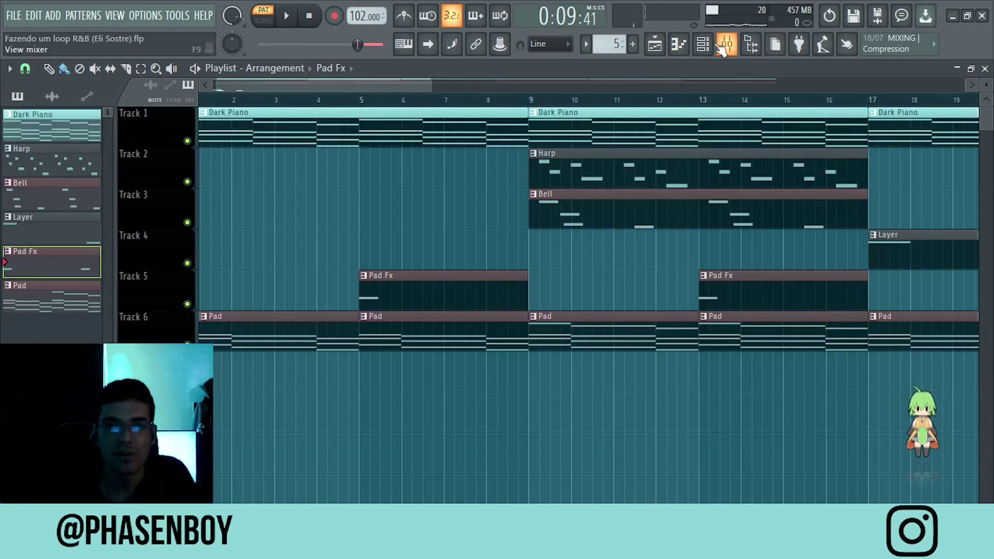
left_click(703, 44)
left_click(206, 237)
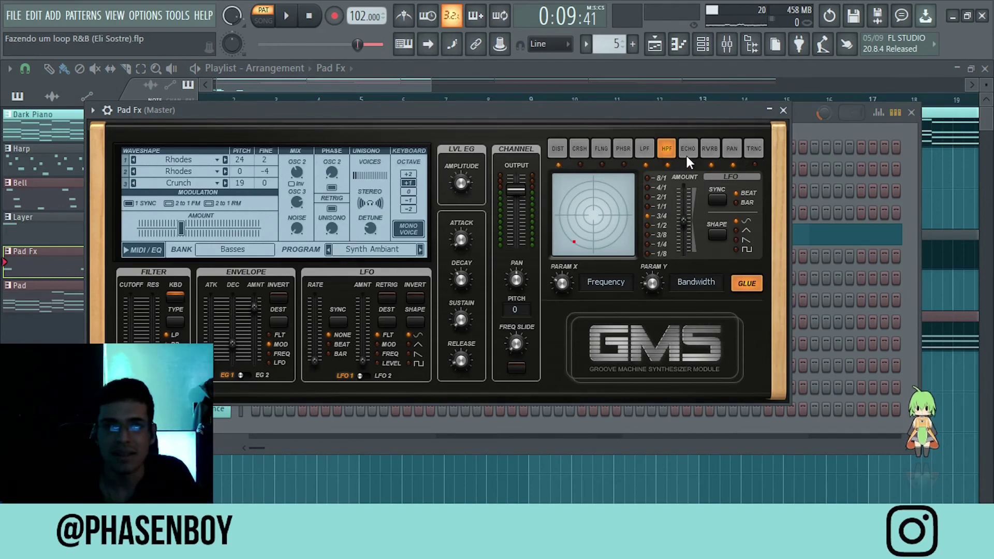
key("F5")
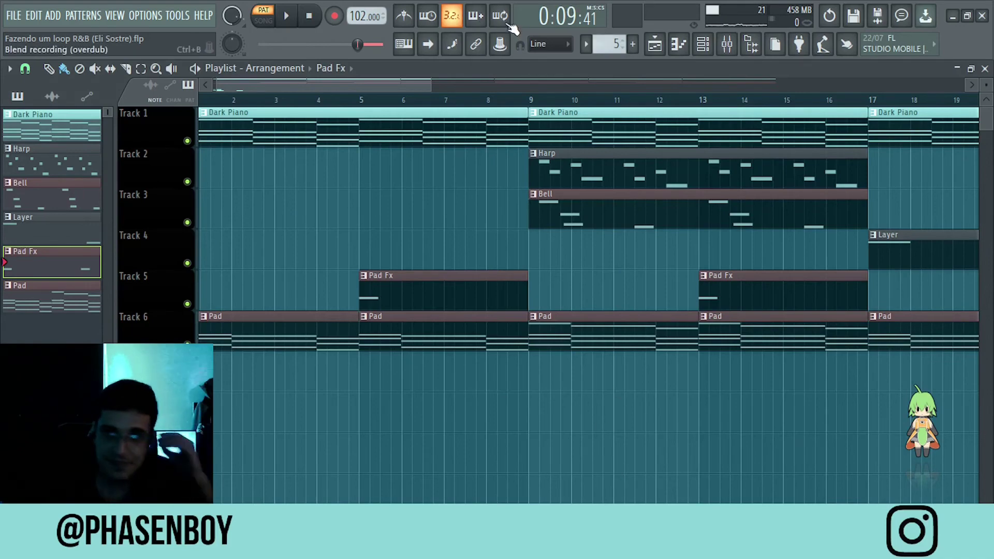
Step: Set the song position to bar 9, open the Harp pattern and listen to its opening notes in pattern mode
left_click(533, 100)
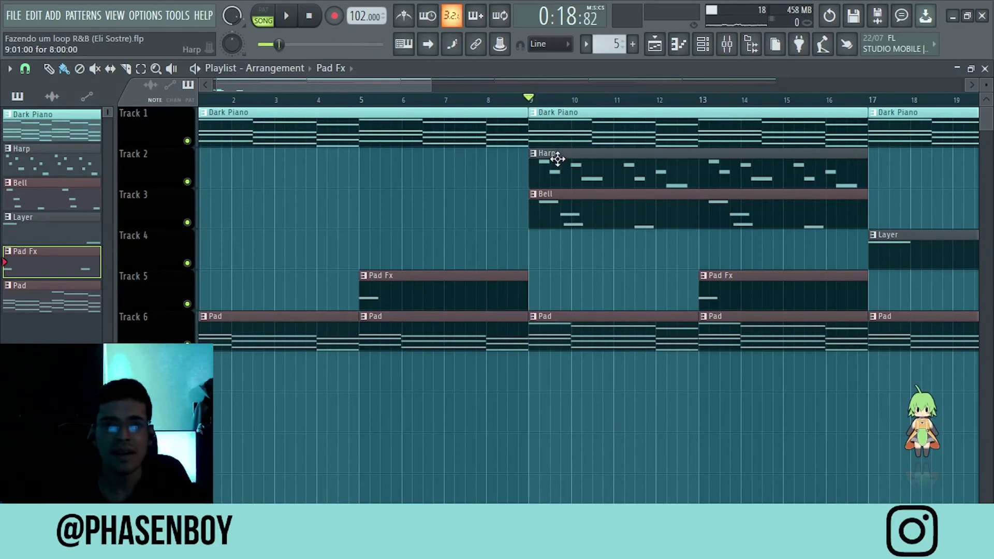
double_click(559, 158)
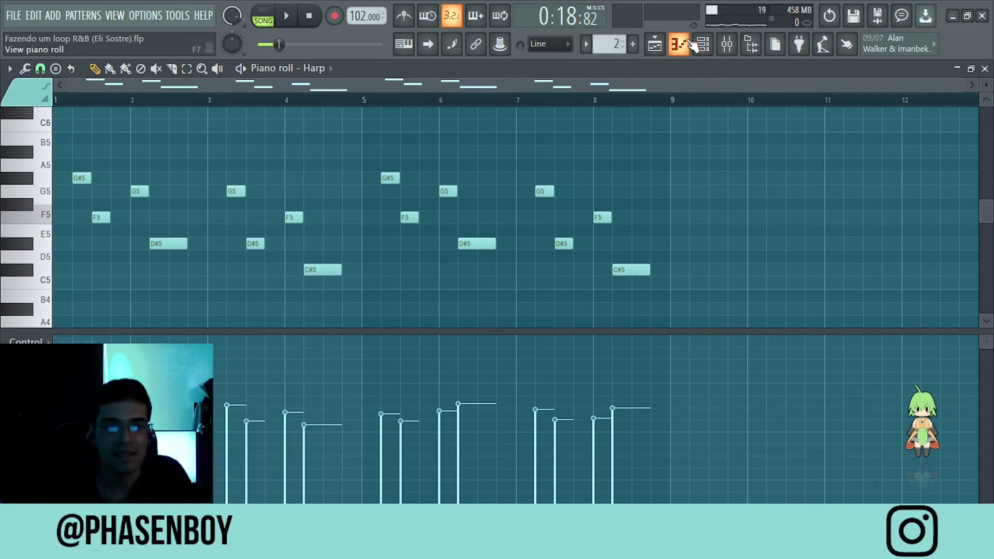
left_click(281, 18)
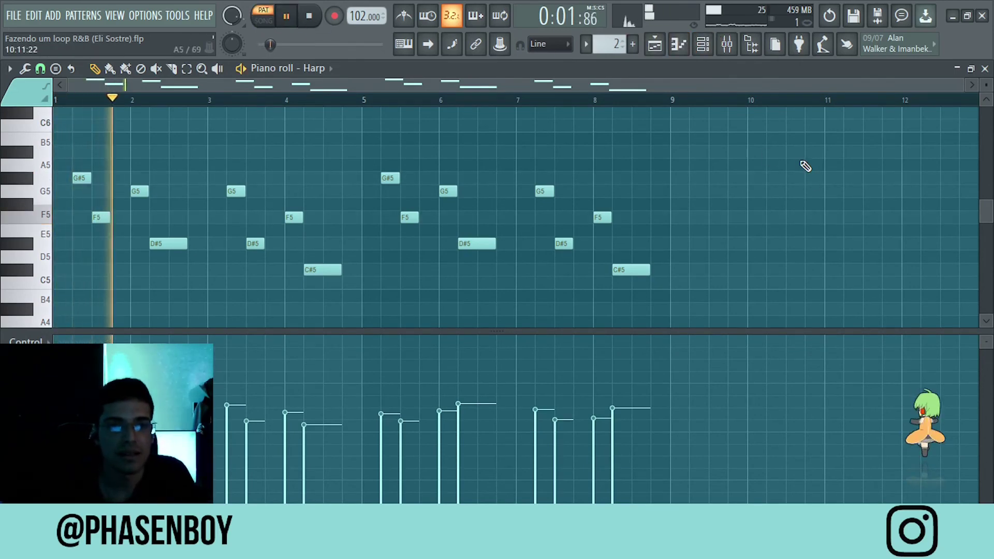
left_click(311, 15)
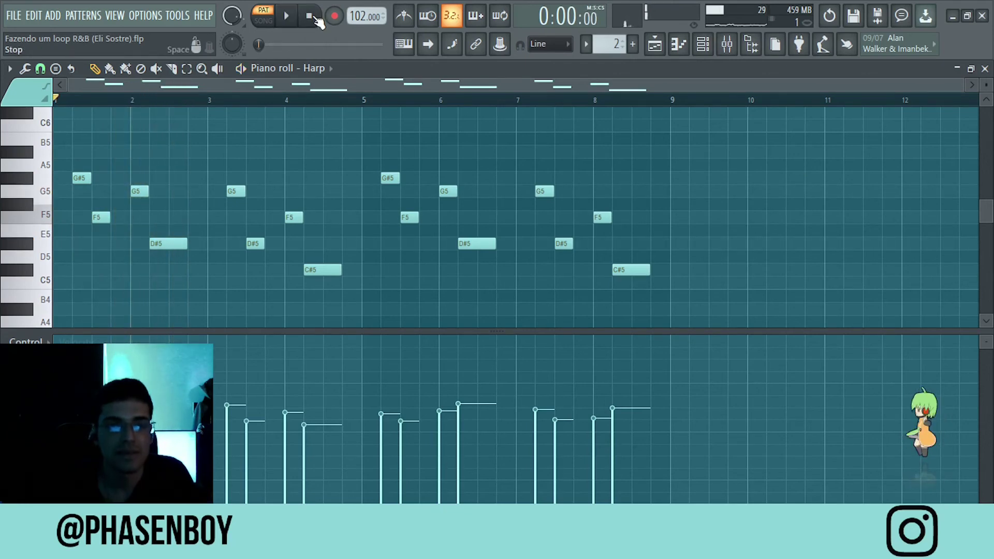
Step: Return to the playlist, open the Bell pattern at bar 9 and examine its F6, C6, G#5 and G5 notes
left_click(655, 44)
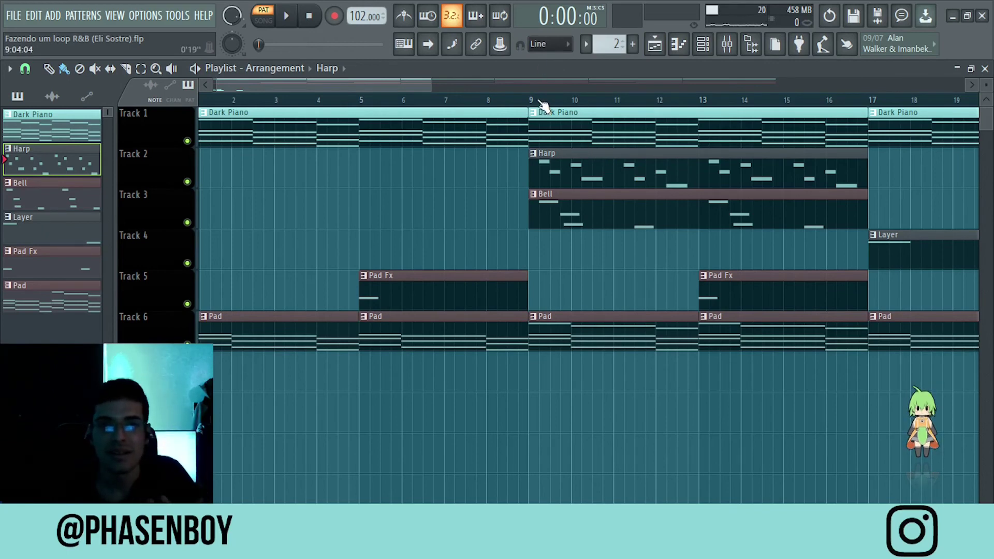
left_click(540, 101)
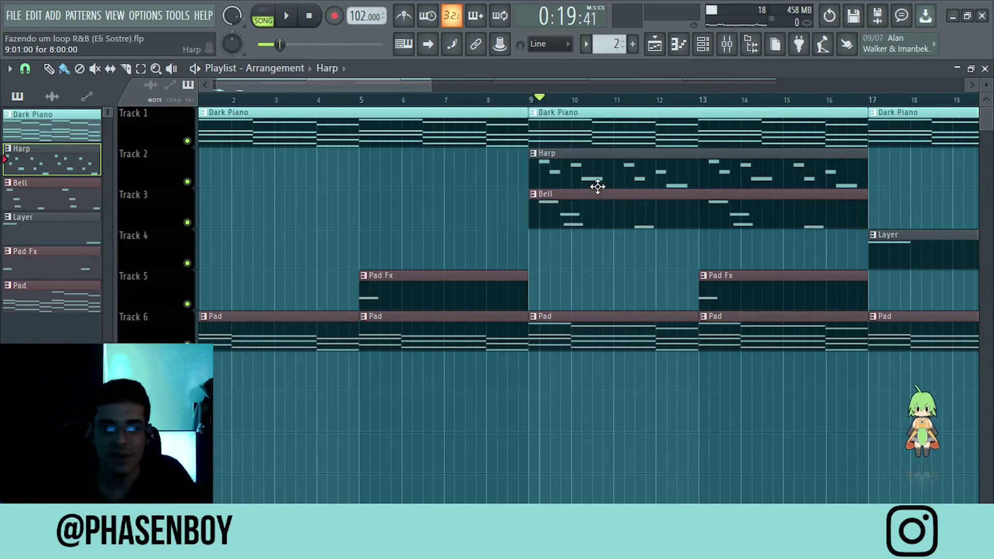
double_click(588, 200)
scroll(232, 184, "up", 3)
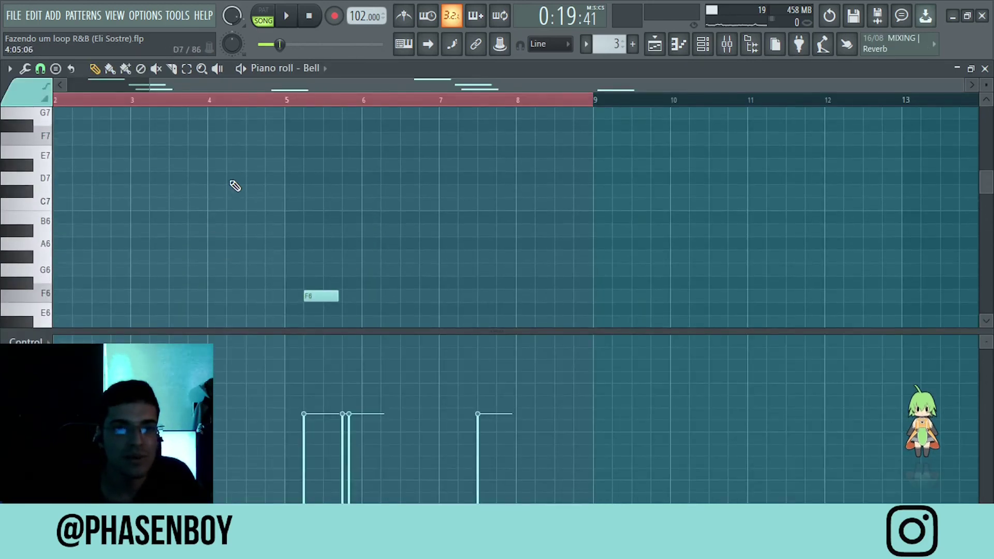
scroll(232, 213, "left", 2)
scroll(232, 213, "down", 3)
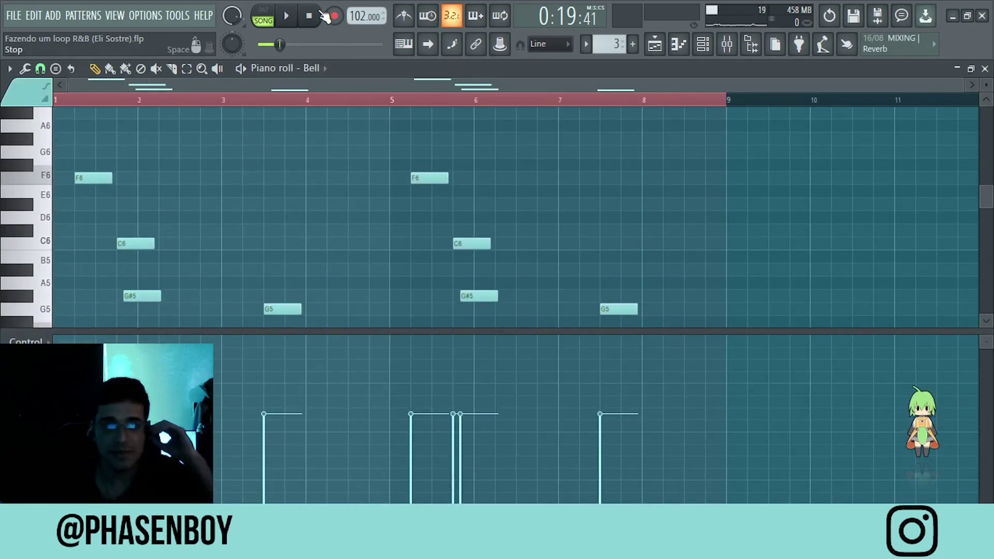
Step: Switch to pattern mode and listen to the Bell melody, skipping ahead to the G5 note in bar 3
key("l")
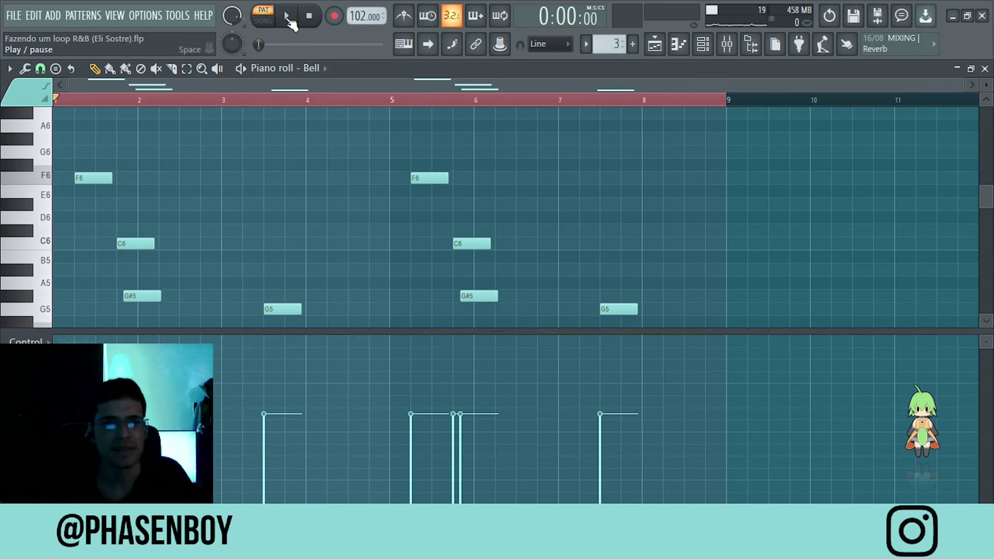
left_click(286, 15)
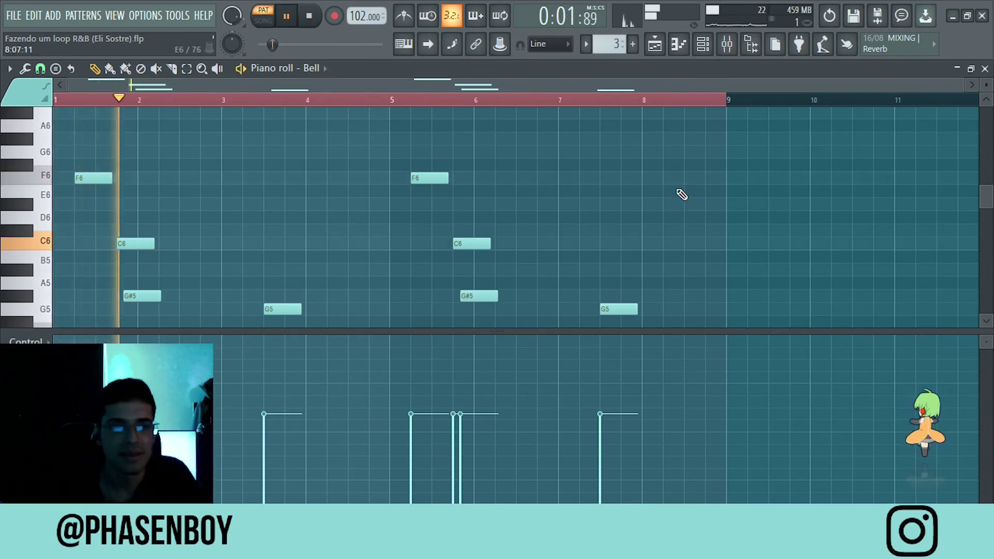
scroll(499, 173, "down", 3)
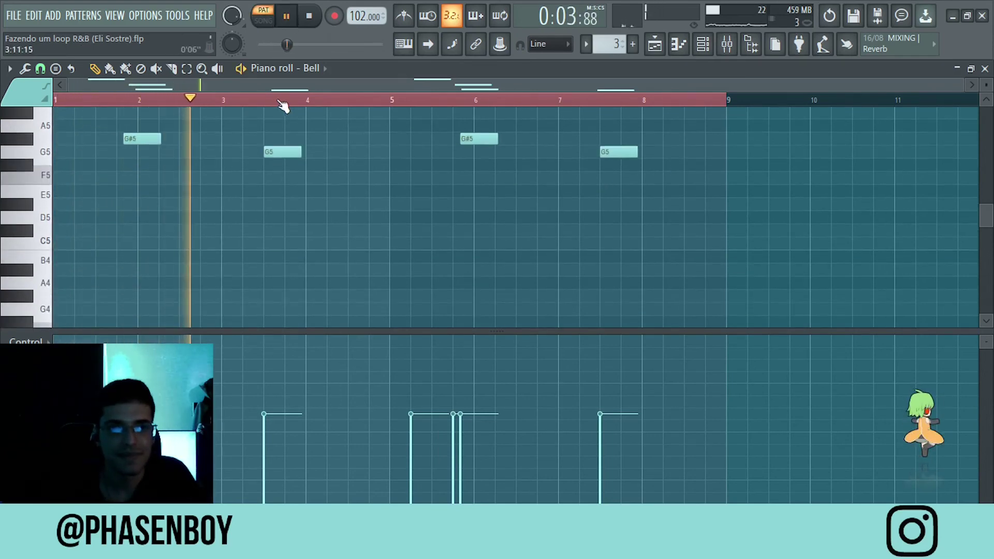
left_click(265, 99)
key("space")
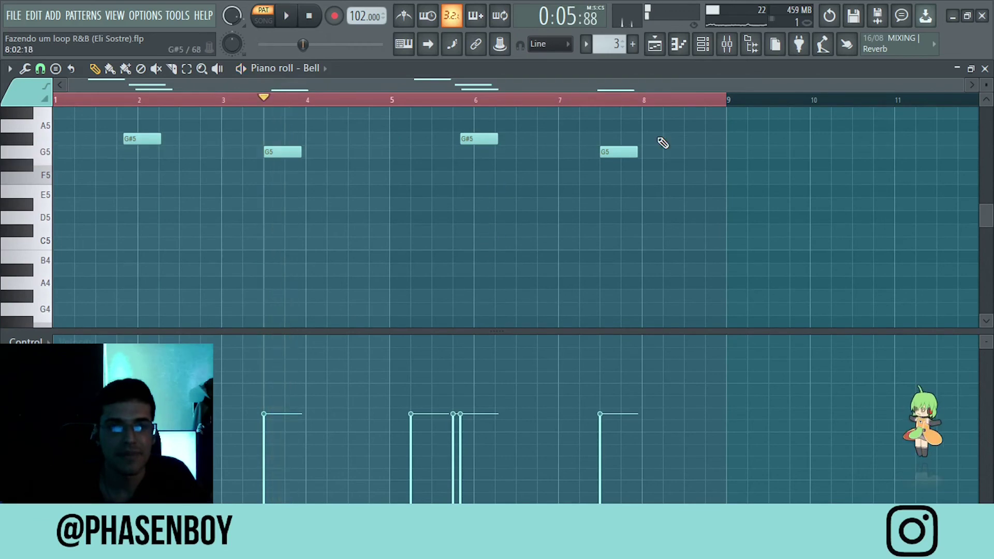
Step: Isolate the Harp and Bell tracks in the playlist, listen to them together from bar 9, and mute both
left_click(654, 44)
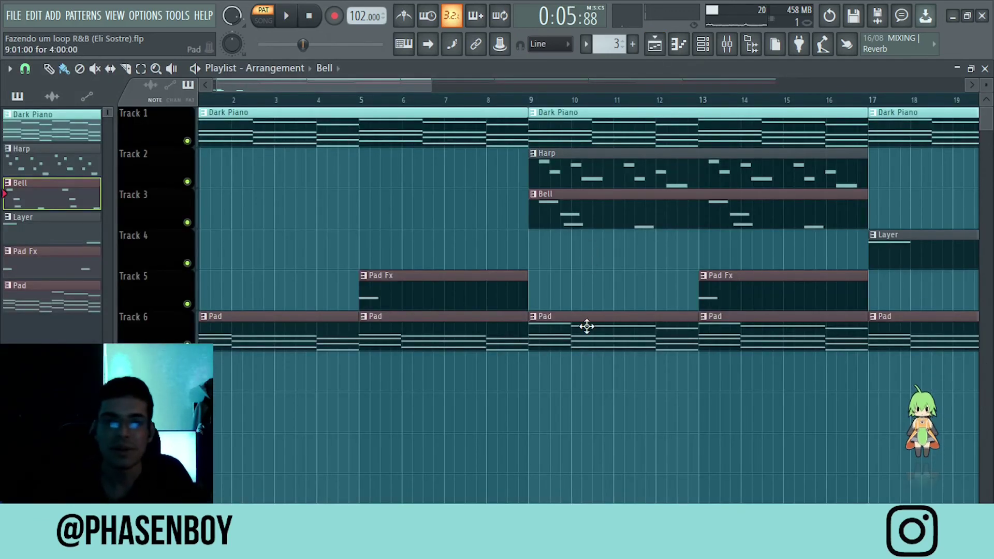
left_click(528, 100)
left_click(189, 143)
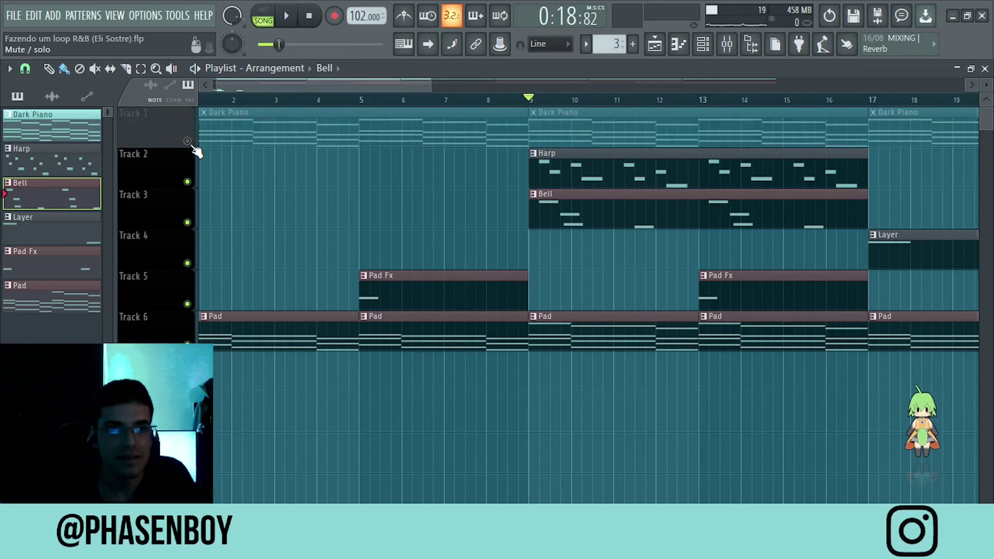
left_click(189, 180, "ctrl")
left_click(190, 223)
key("space")
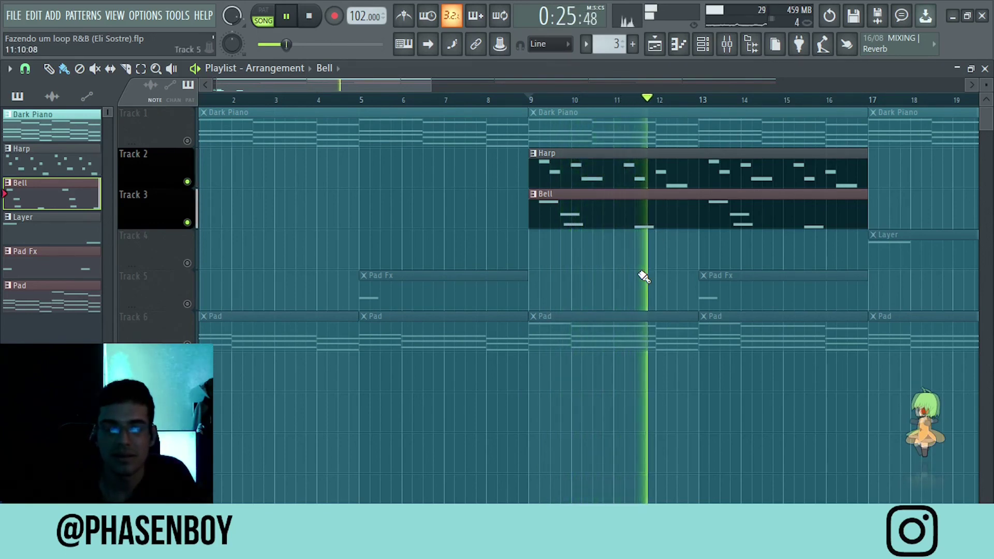
left_click(191, 193)
left_click(195, 228)
key("space")
Step: Unmute playlist tracks 2 to 6, covering Harp, Bell, Layer, Pad Fx and Pad
scroll(419, 247, "down", 2)
scroll(419, 248, "down", 1)
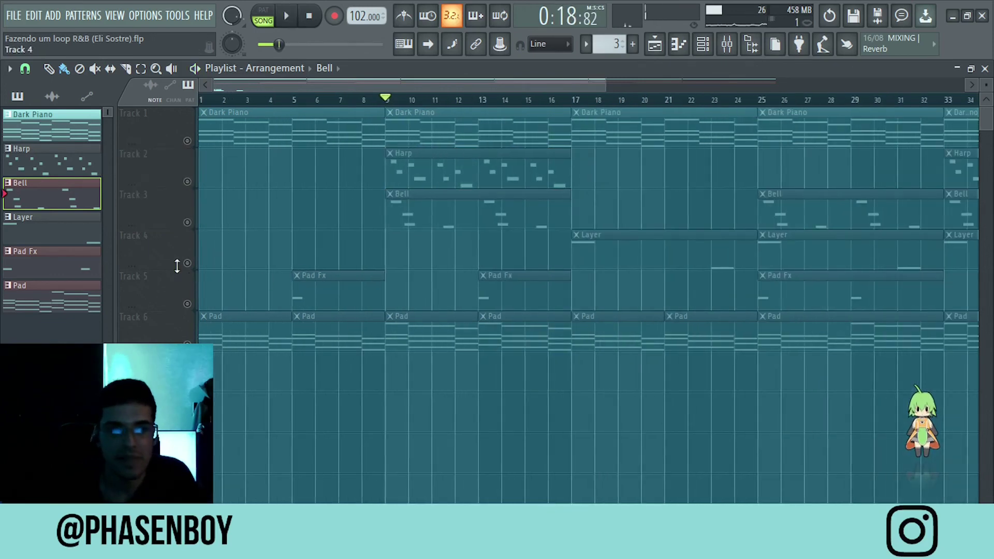
left_click(188, 263)
left_click(187, 223)
left_click(188, 182)
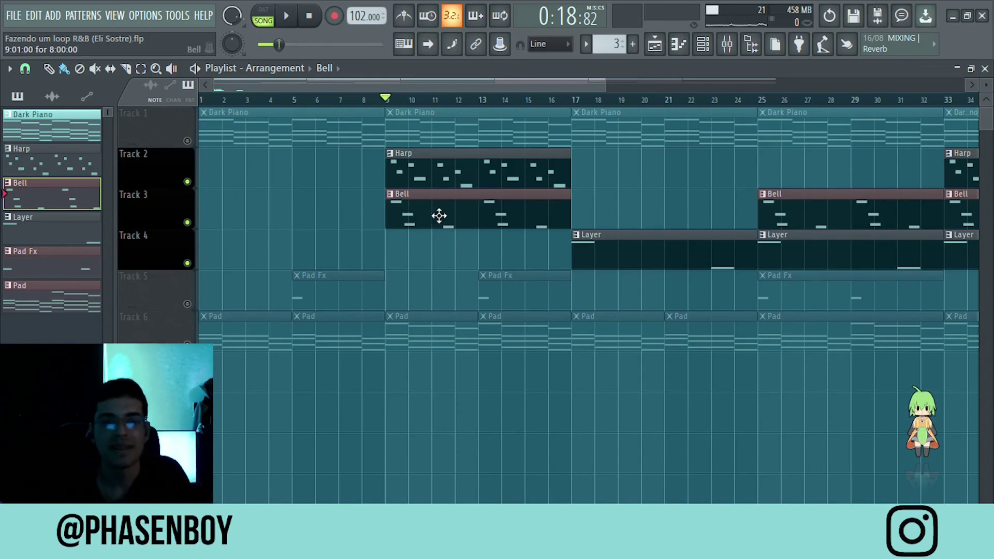
left_click(188, 304)
left_click(187, 344)
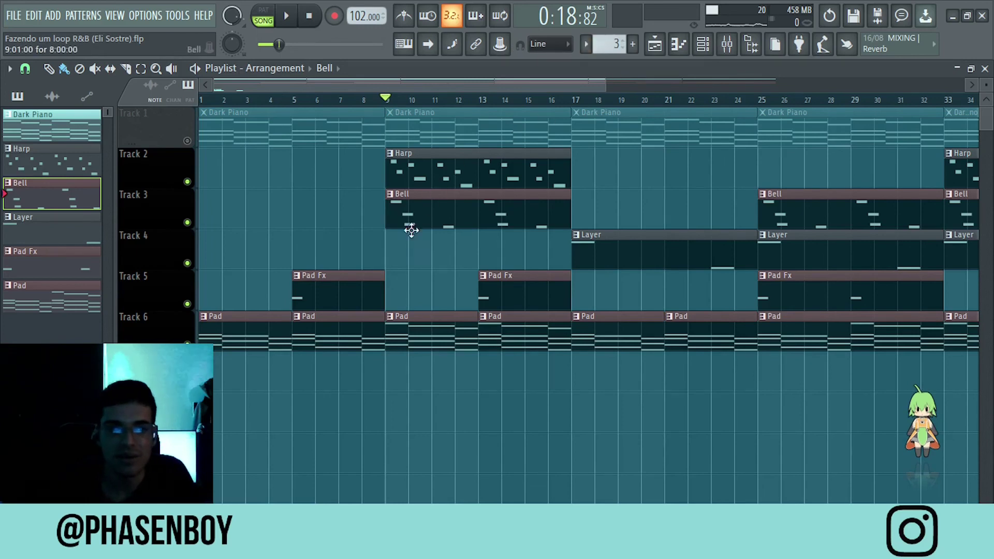
Step: Move the song position to bar 17 and unmute the Dark Piano track
scroll(417, 191, "down", 2)
scroll(376, 176, "up", 2)
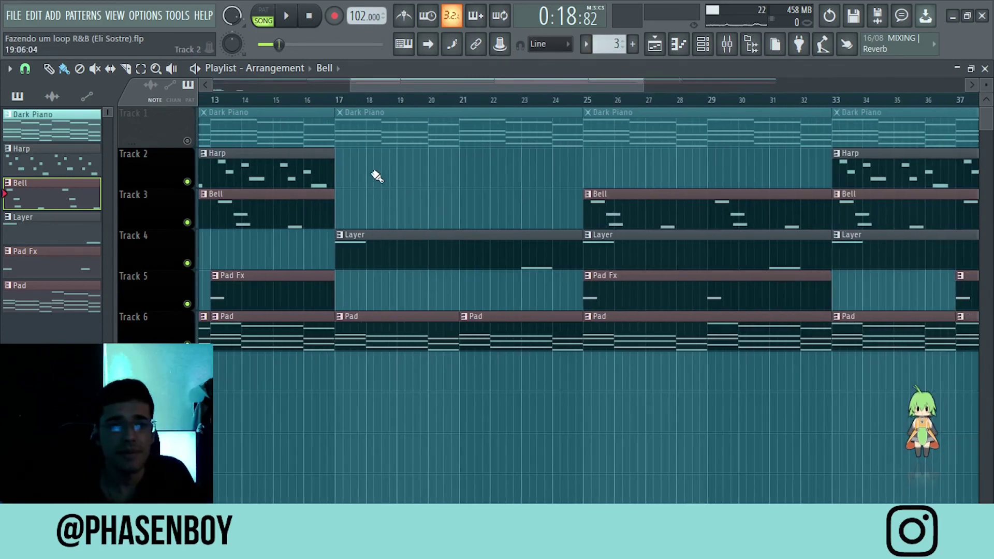
left_click(336, 97)
left_click(188, 141)
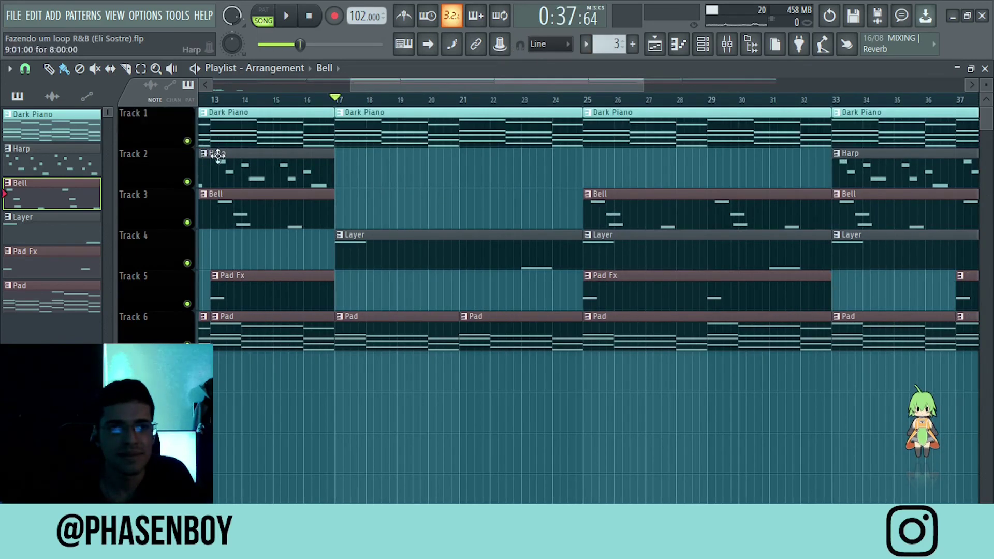
Step: Open the Layer pattern, examine its F5 and D#4 notes while listening in the song from bar 17, and return to the playlist
double_click(373, 264)
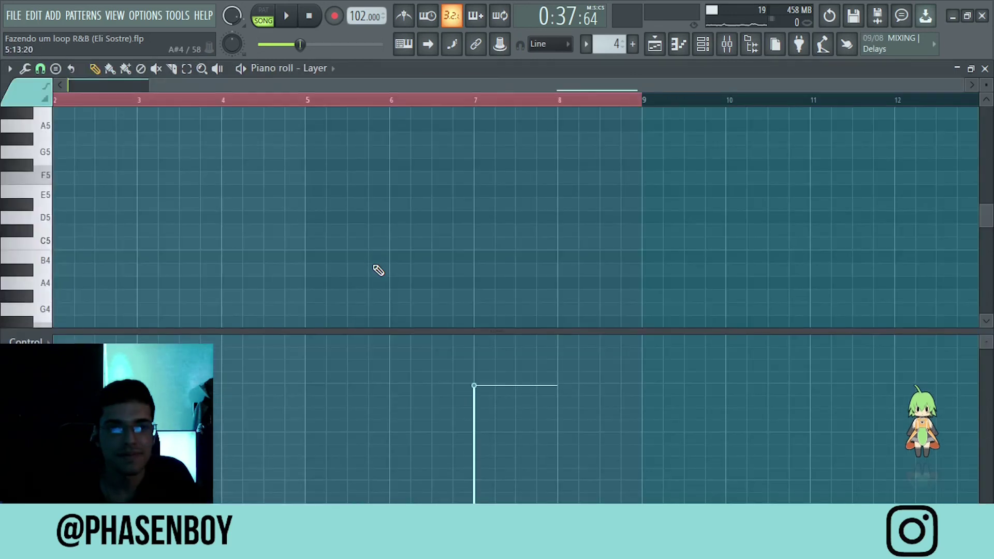
scroll(147, 271, "up", 6)
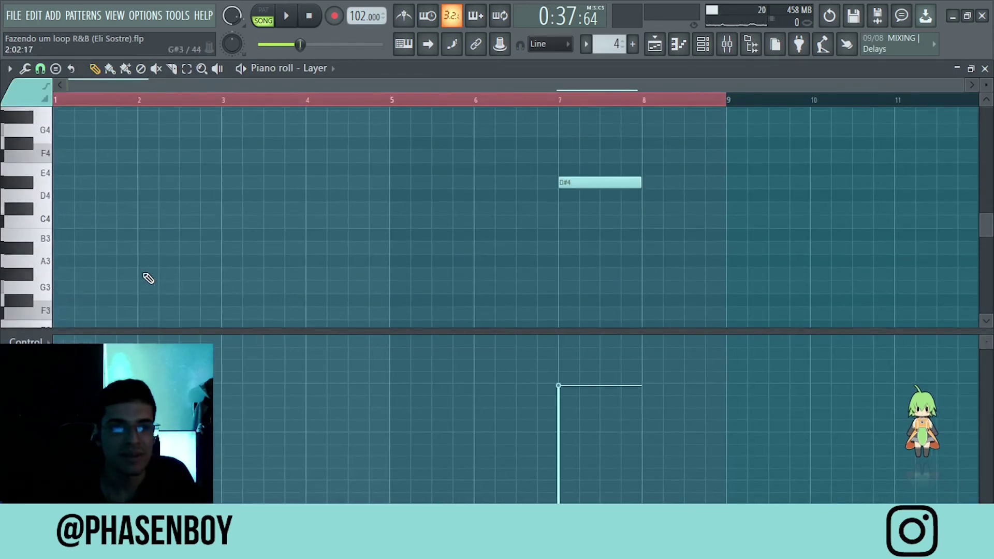
key("space")
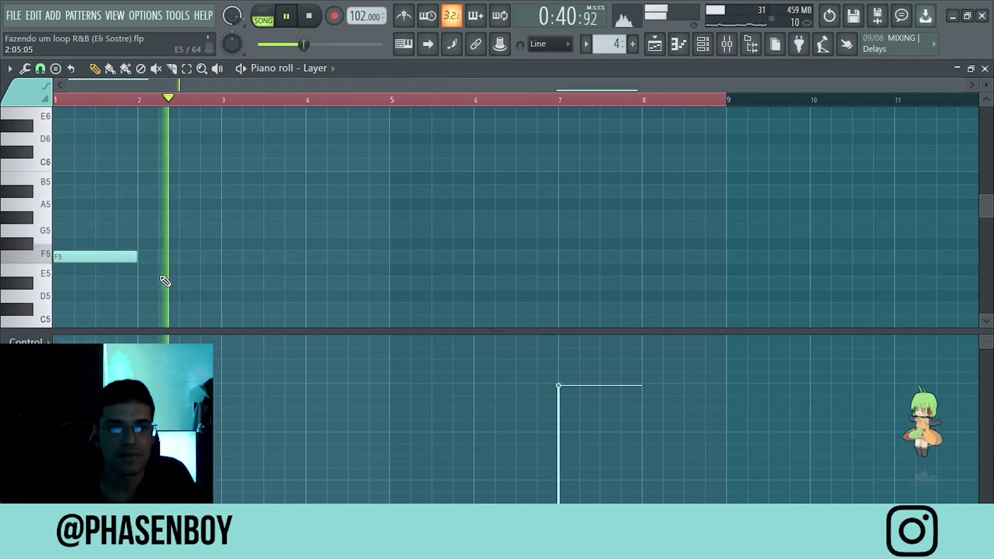
key("space")
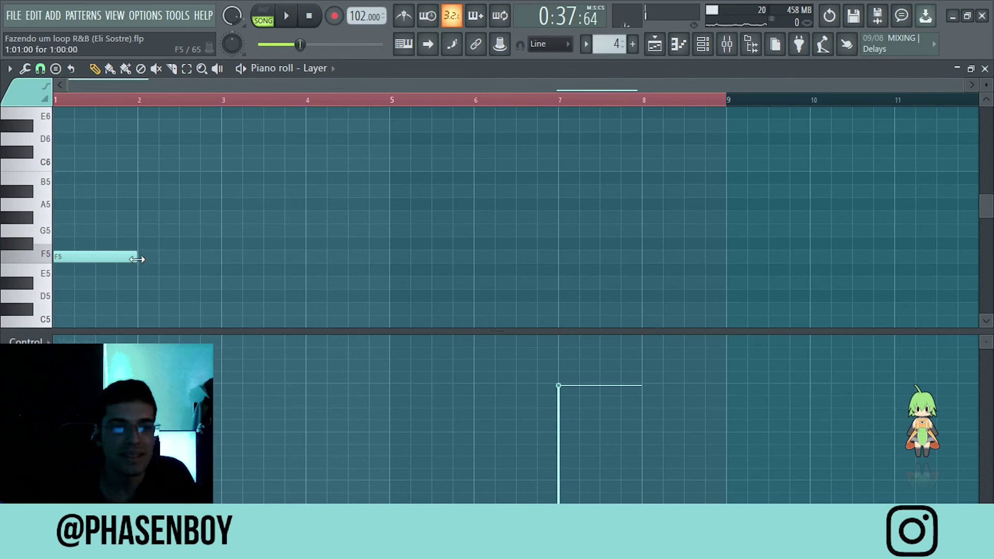
scroll(299, 263, "down", 3)
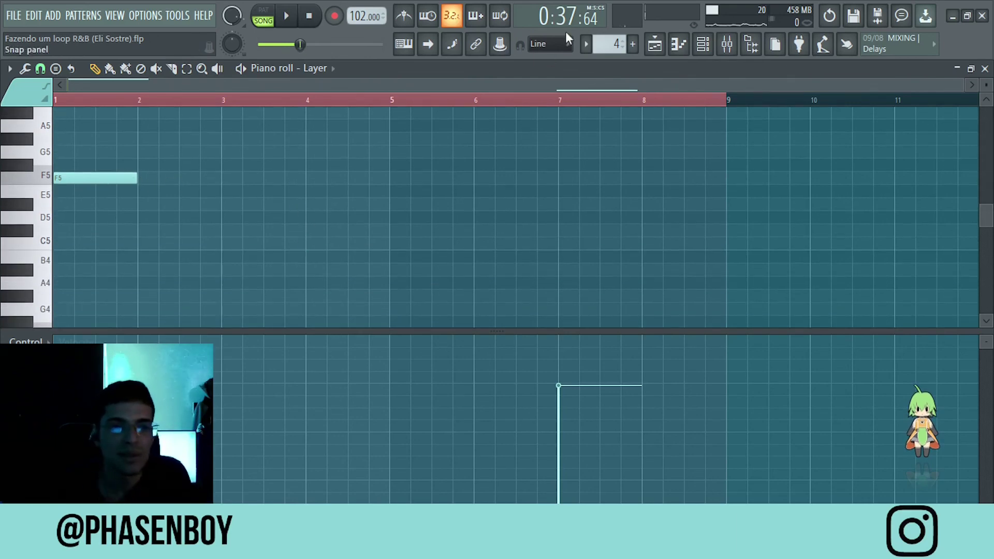
left_click(656, 47)
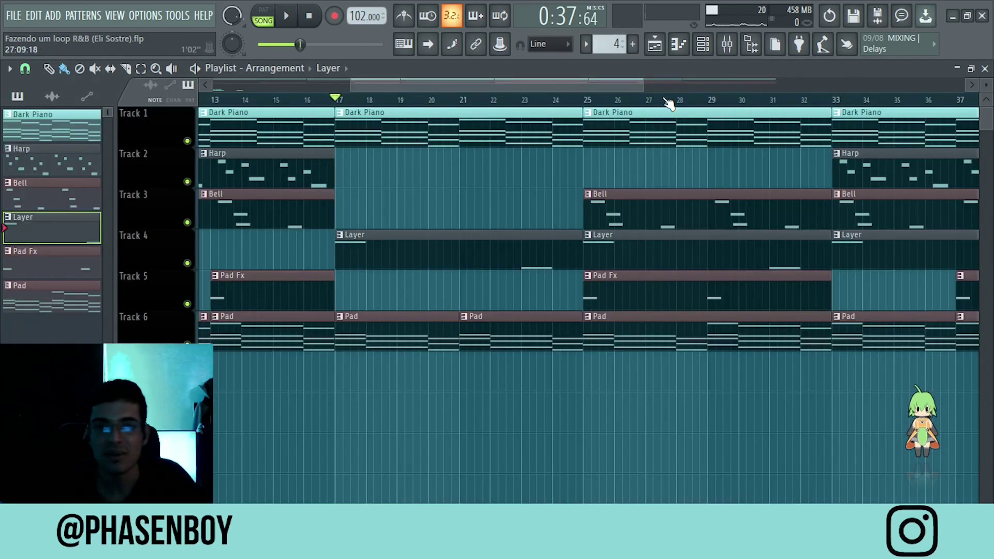
Step: Open the mixer, examine the Cymatics Origin effect settings on Insert 1, and close the plugin window
scroll(568, 238, "down", 3)
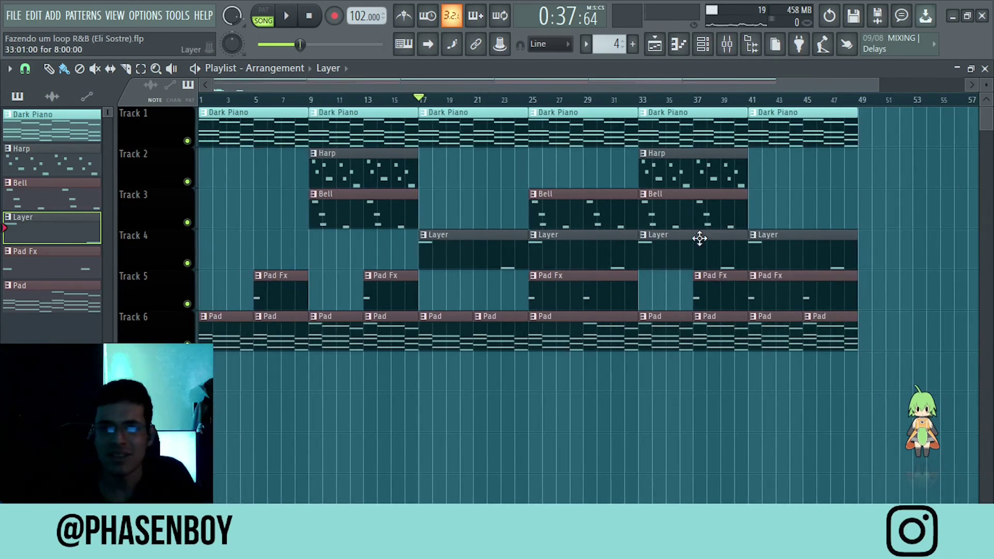
left_click(727, 46)
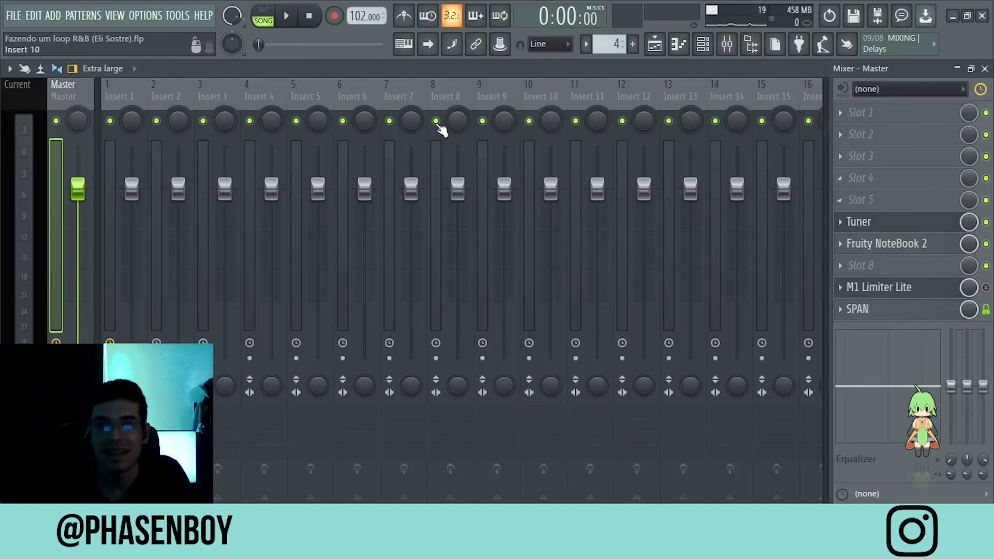
left_click(123, 95)
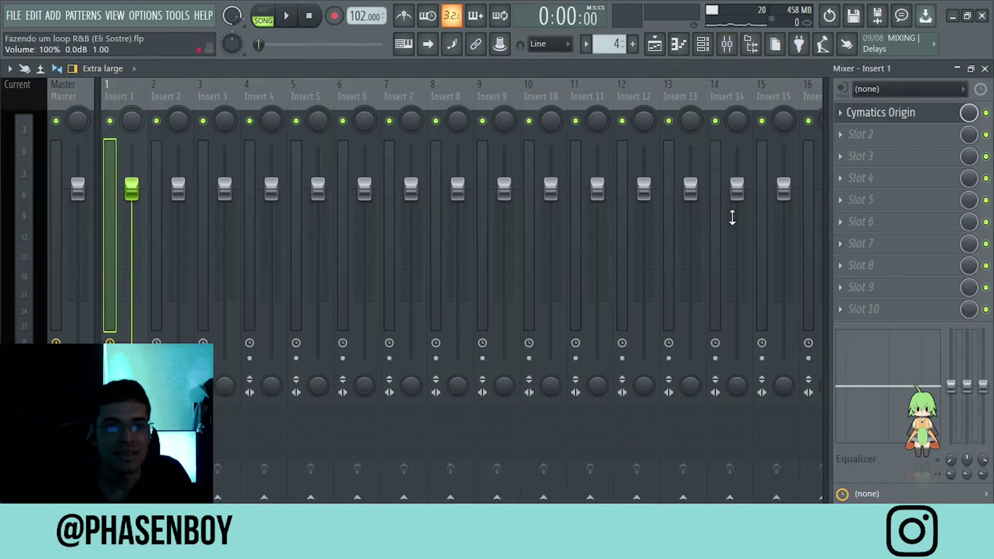
left_click(903, 114)
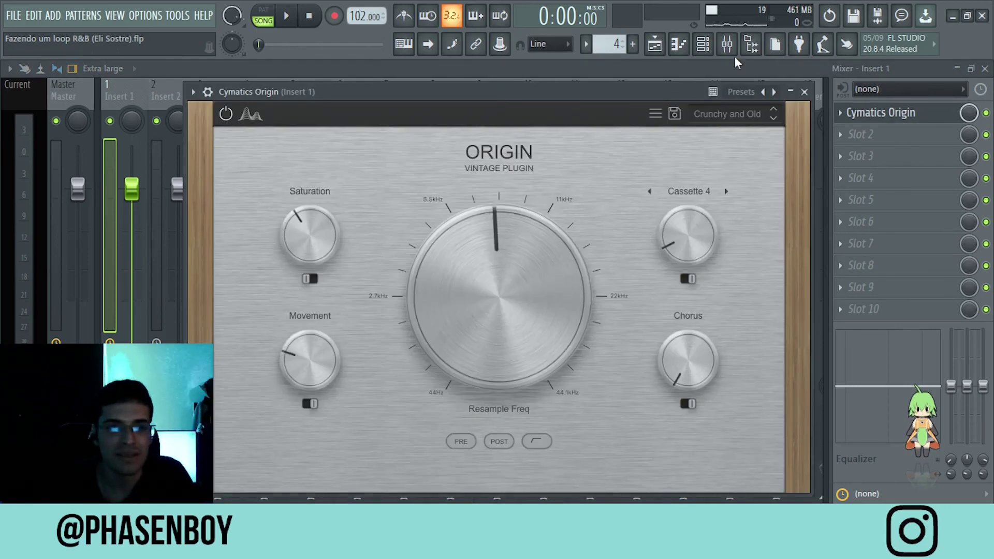
left_click(804, 91)
left_click(885, 110)
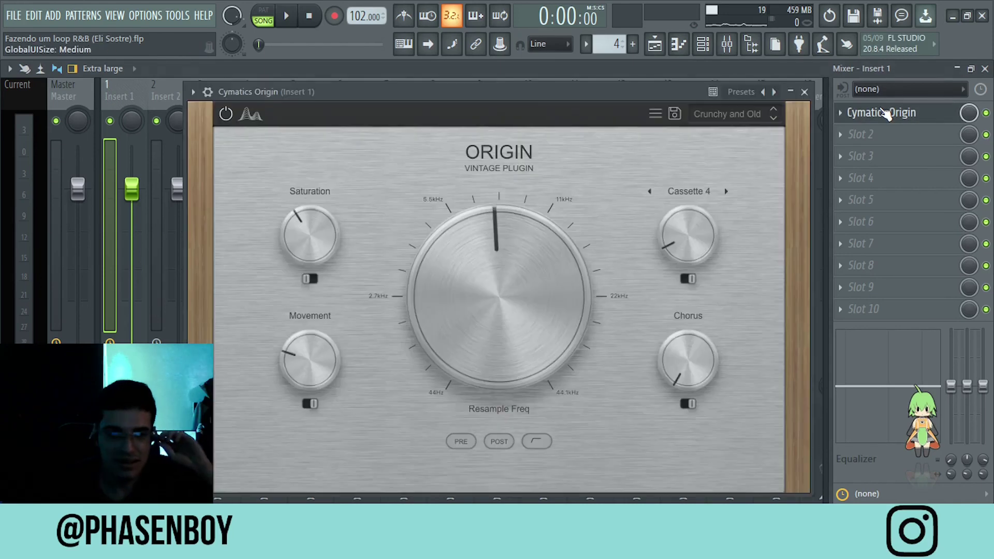
left_click(804, 91)
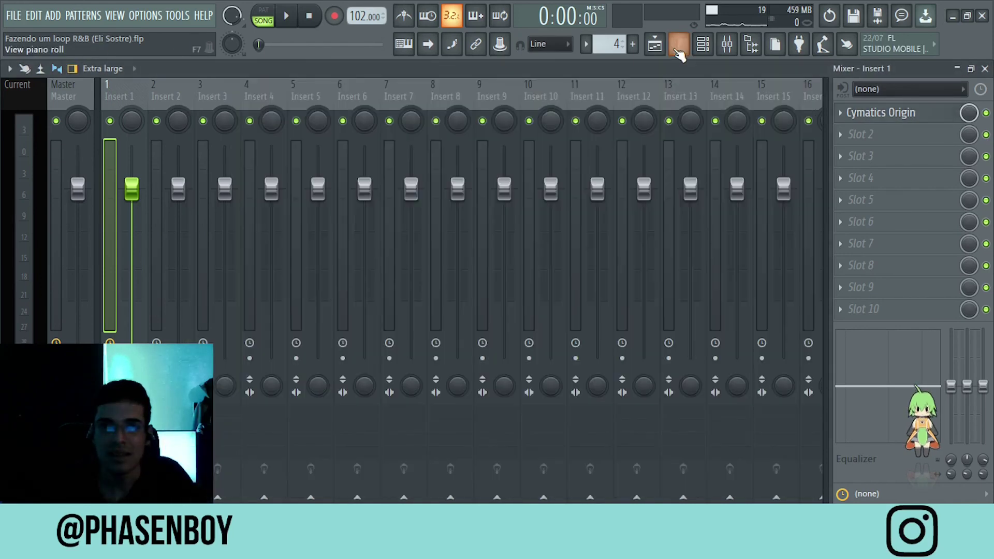
Step: Show the channel rack, inspect the Bell channel's GMS synthesizer settings, and close its window
left_click(678, 44)
left_click(702, 44)
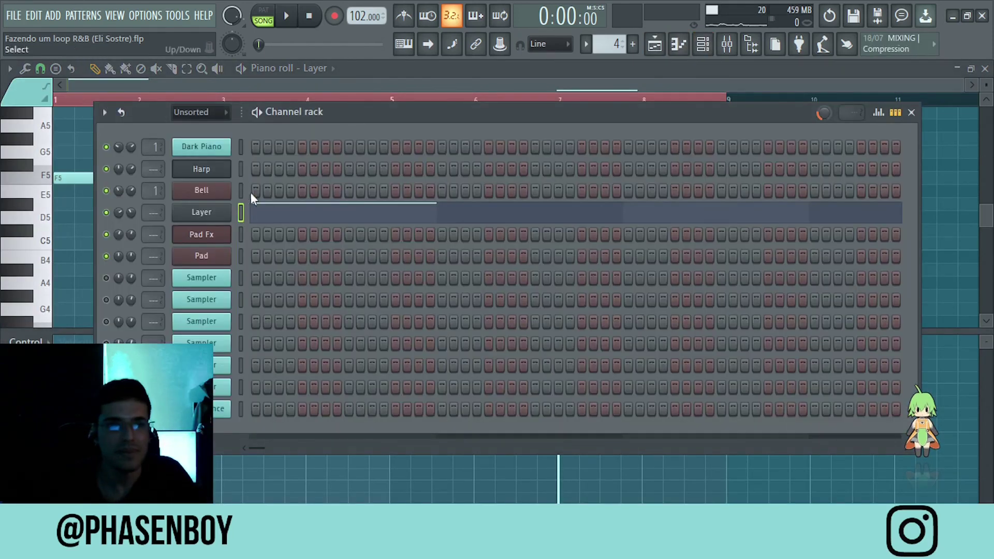
left_click(217, 192)
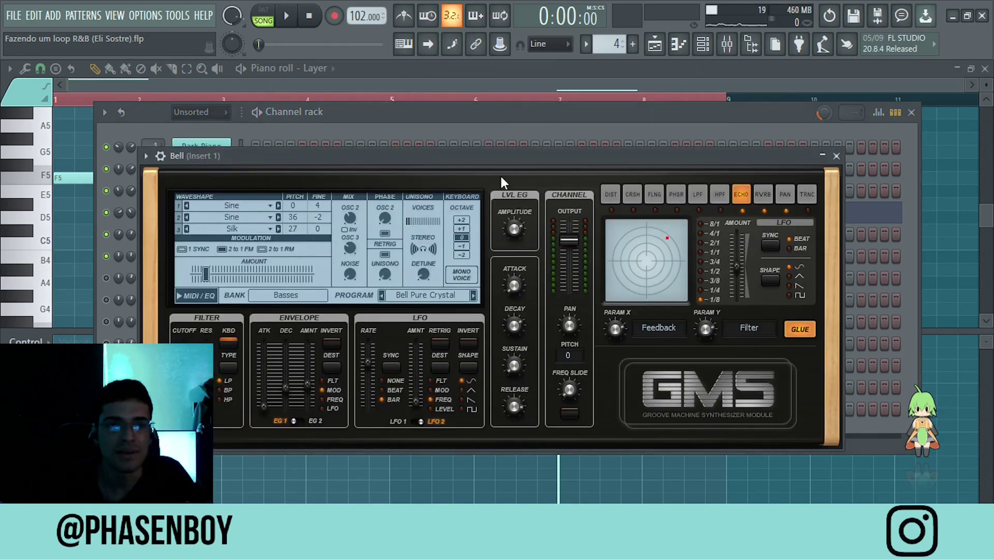
left_click(829, 158)
Step: Go back to the mixer, review the Resample Freq setting of Cymatics Origin on Insert 1, and return to the playlist
left_click(726, 44)
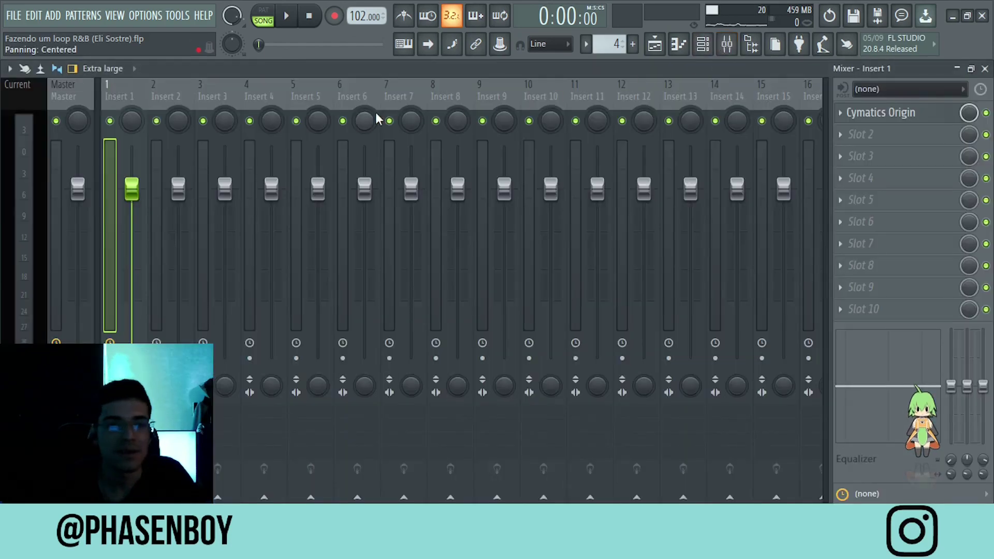
left_click(884, 113)
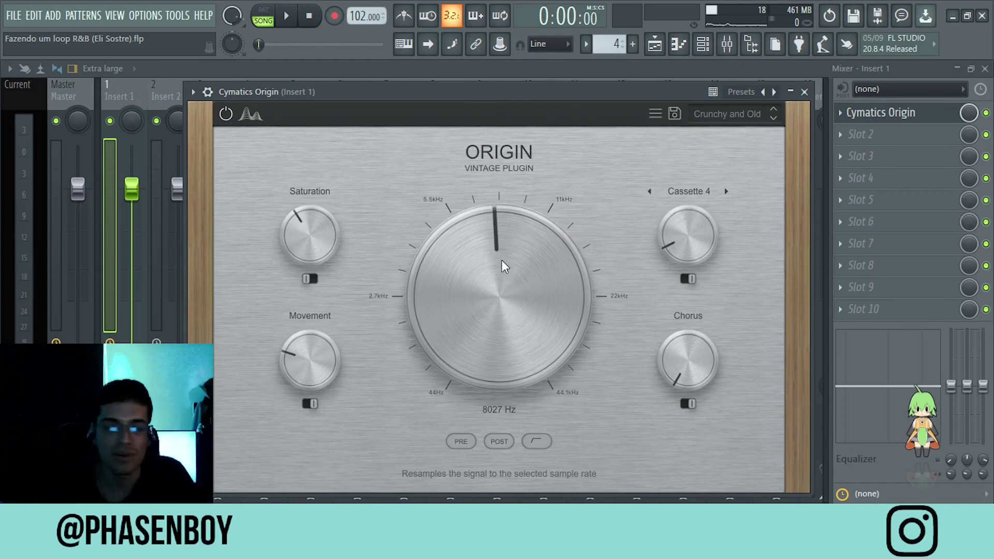
left_click(806, 94)
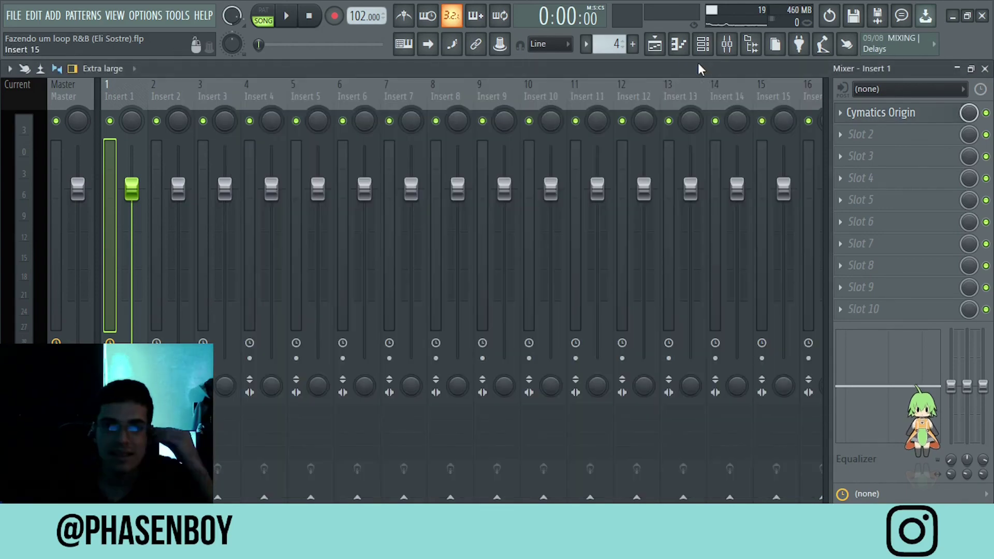
left_click(655, 45)
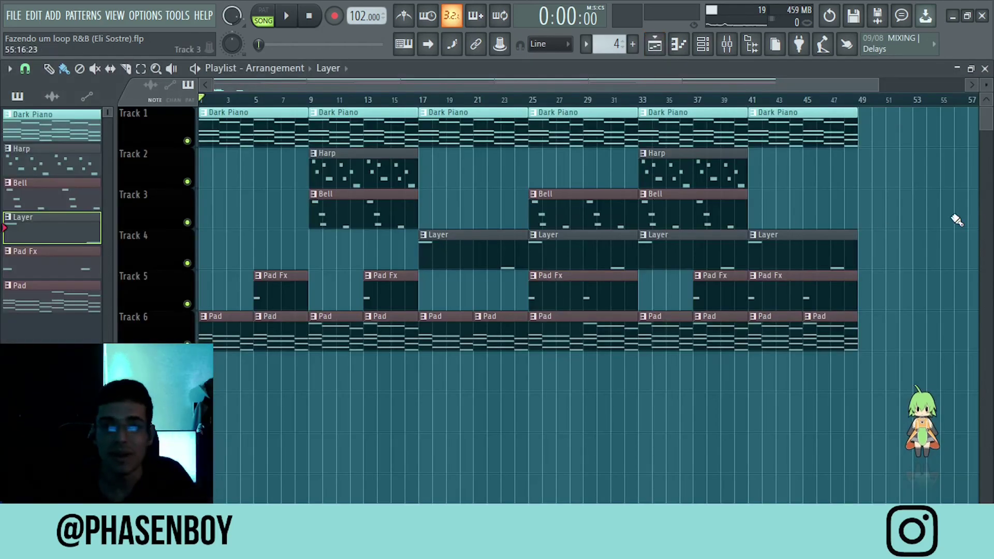